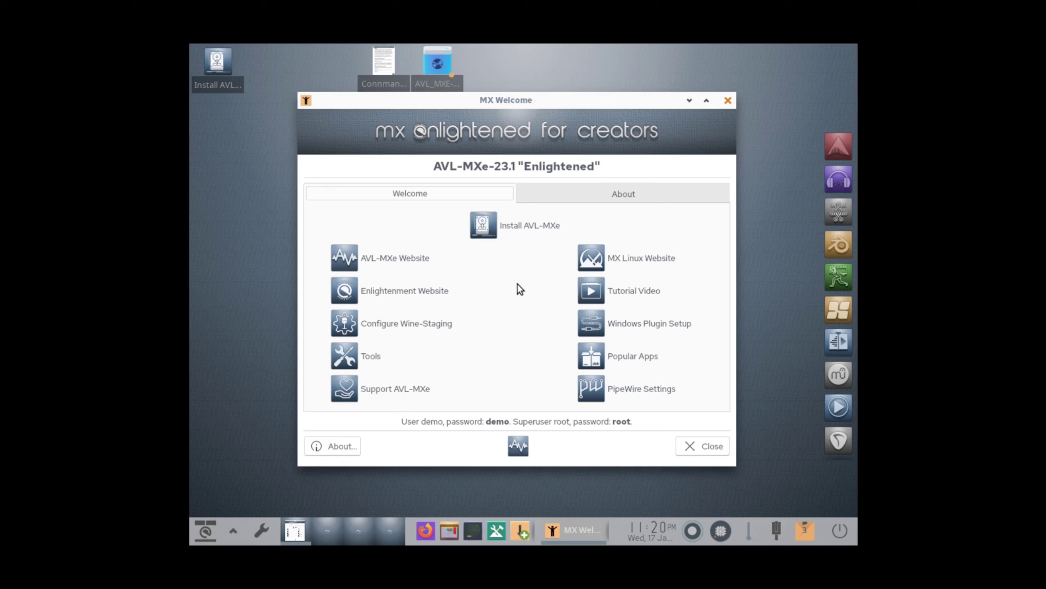
- Launch the AVL-MXe installer, accept the terms, and choose a regular install erasing the entire sda disk
click(515, 226)
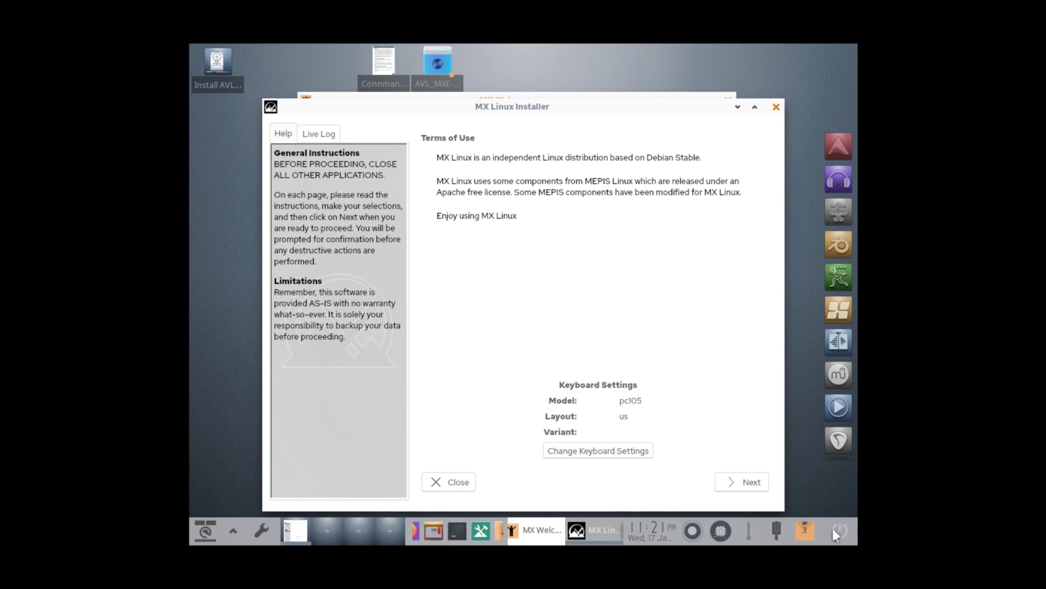
click(744, 488)
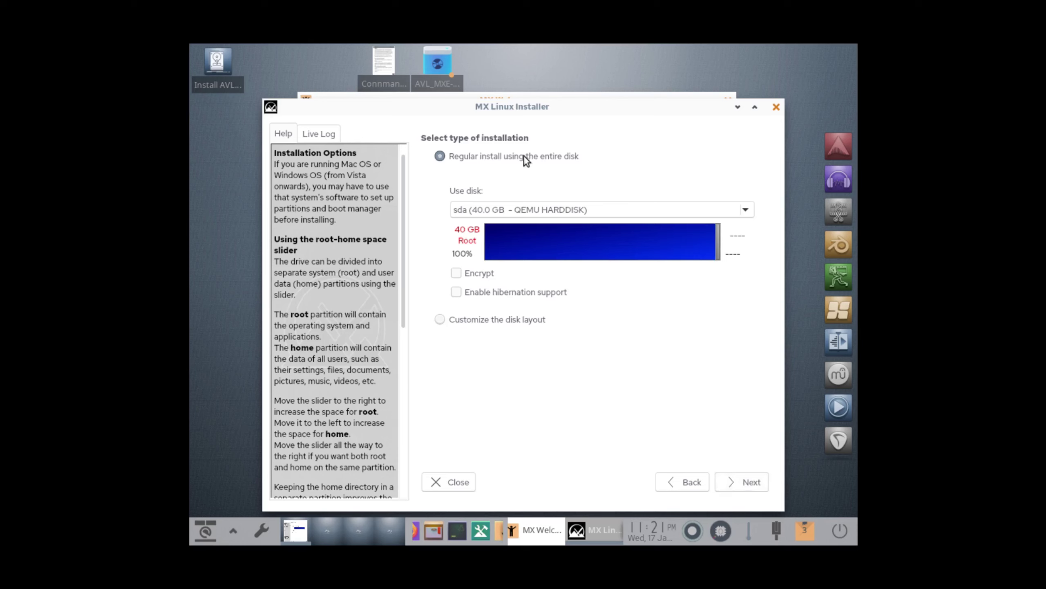
click(750, 481)
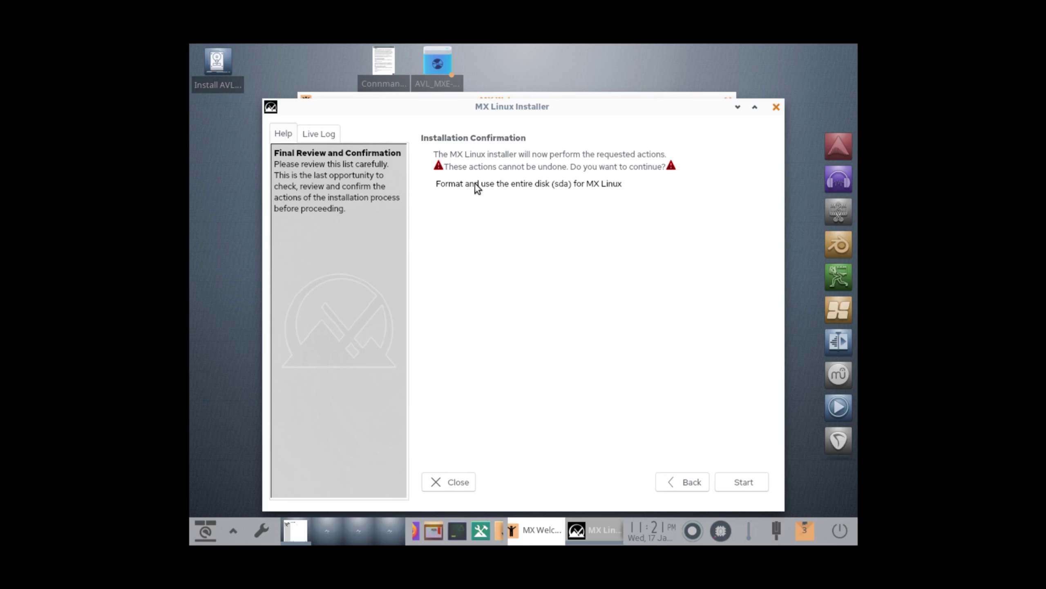
click(545, 184)
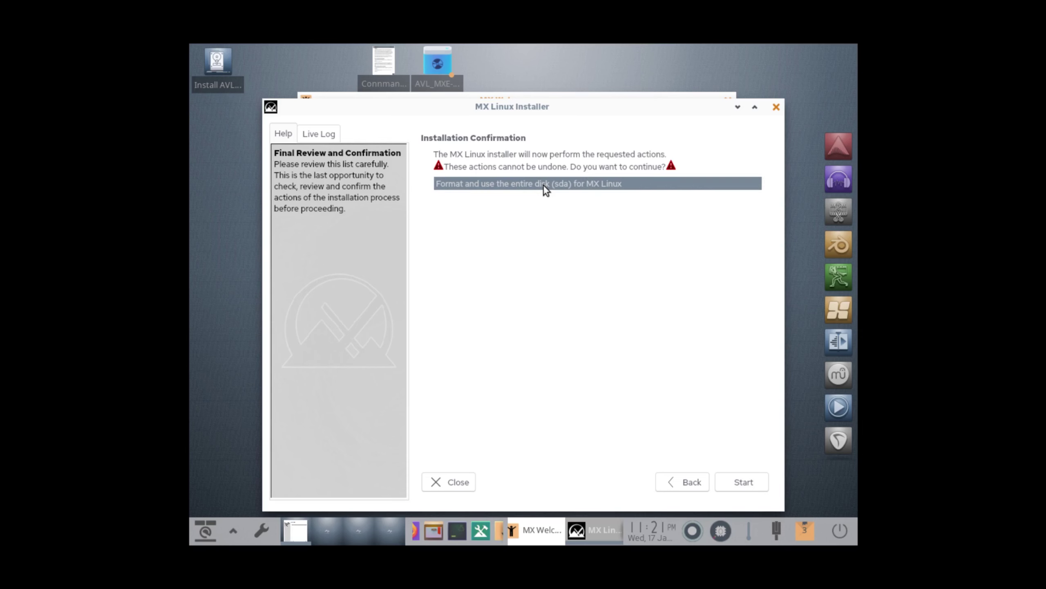
- Start the installation, keep the default computer names, and set the timezone city to Los Angeles
click(742, 483)
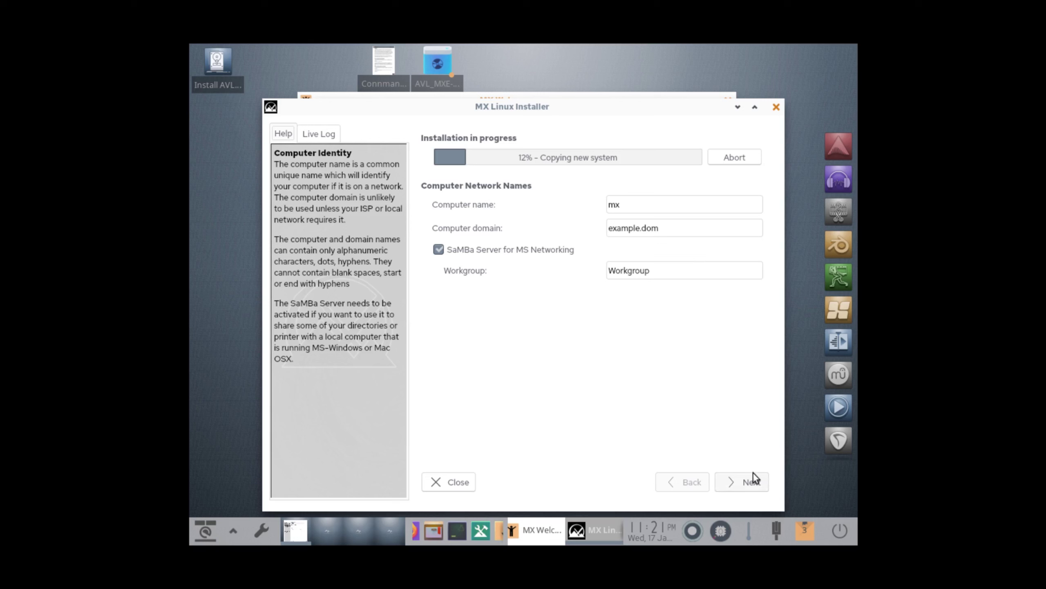
click(746, 490)
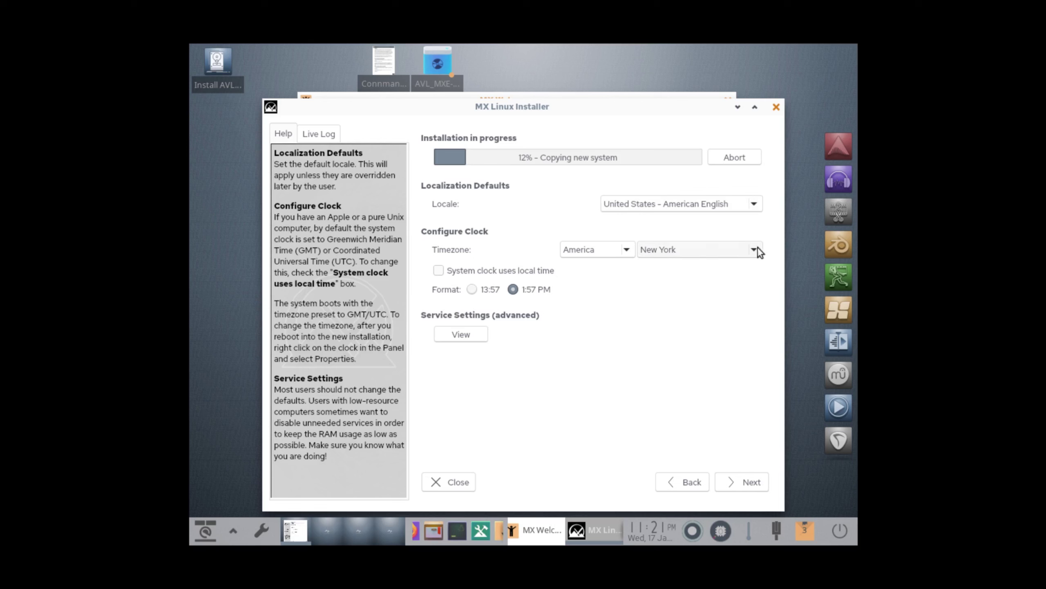
click(736, 252)
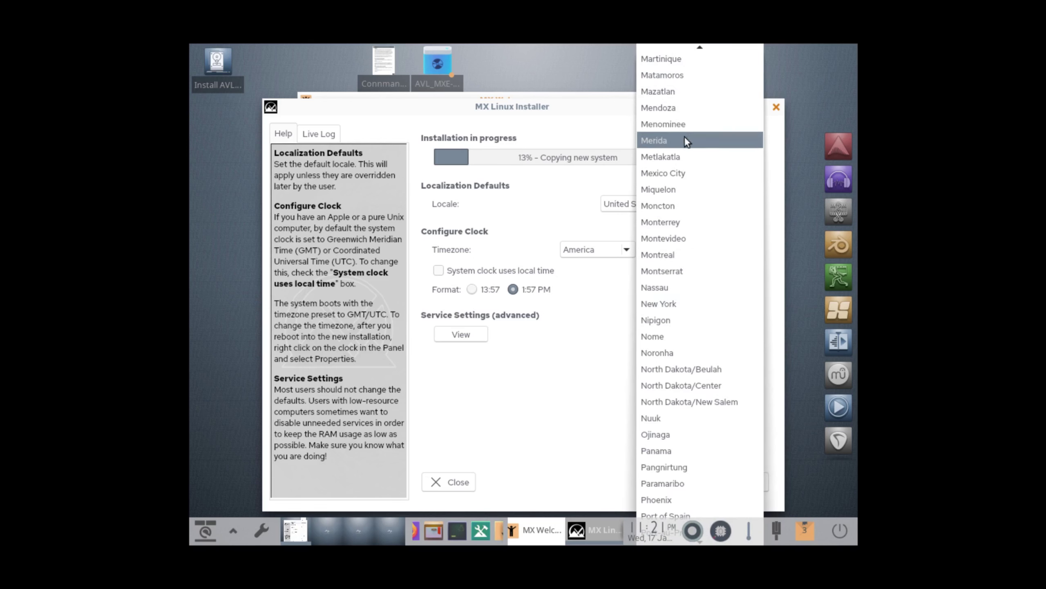
scroll(686, 295, up, 3)
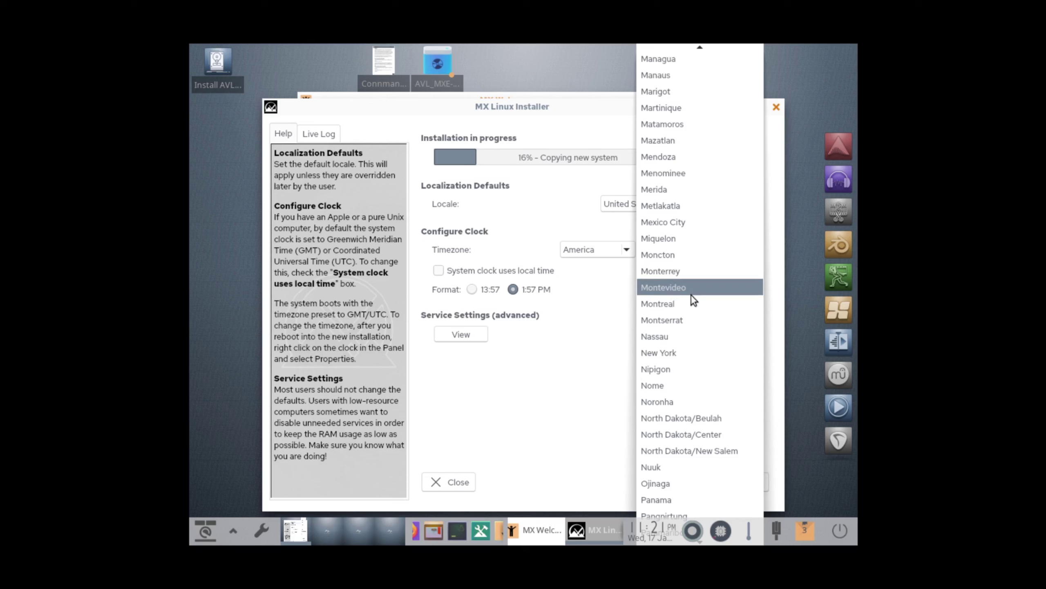
scroll(688, 301, up, 6)
click(661, 91)
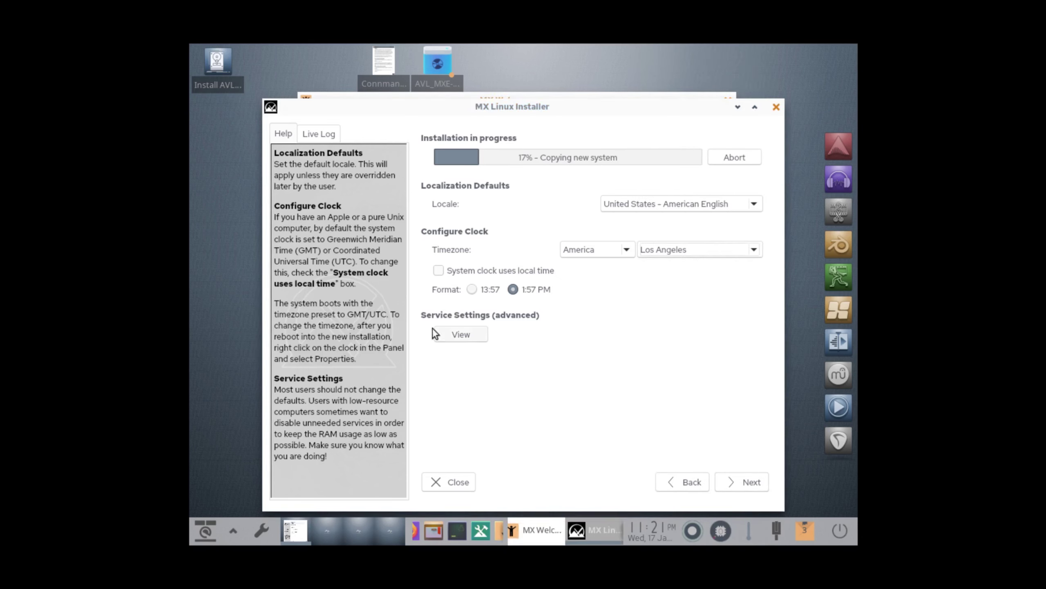
click(756, 485)
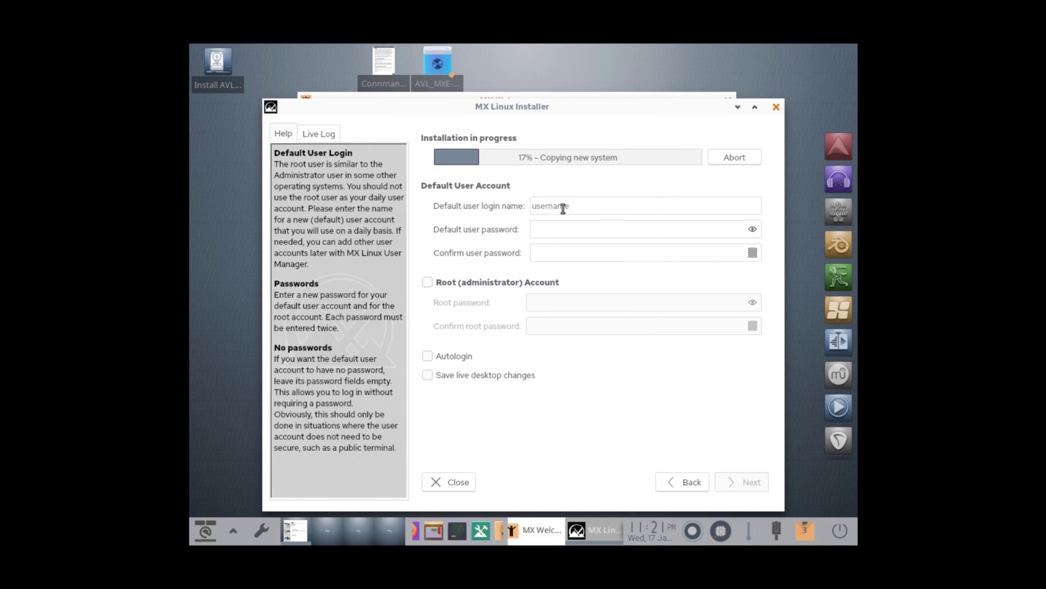
- Enter the default user's login name, retyping it in the login field
click(563, 208)
text(Linuxhub)
double_click(573, 205)
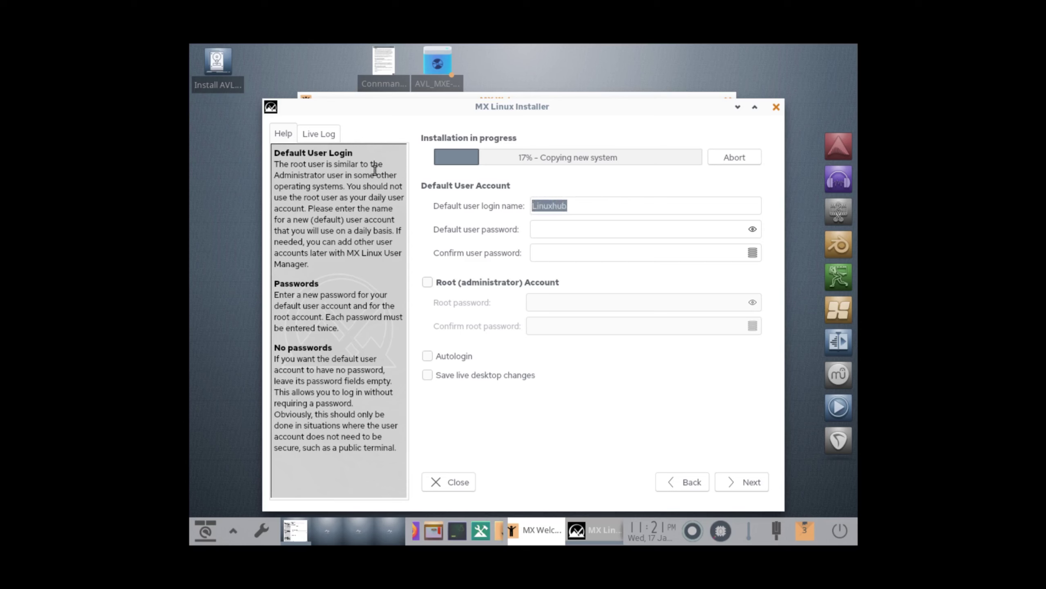
key(BackSpace)
- Enter and confirm the user password, enable Autologin, and continue
click(569, 228)
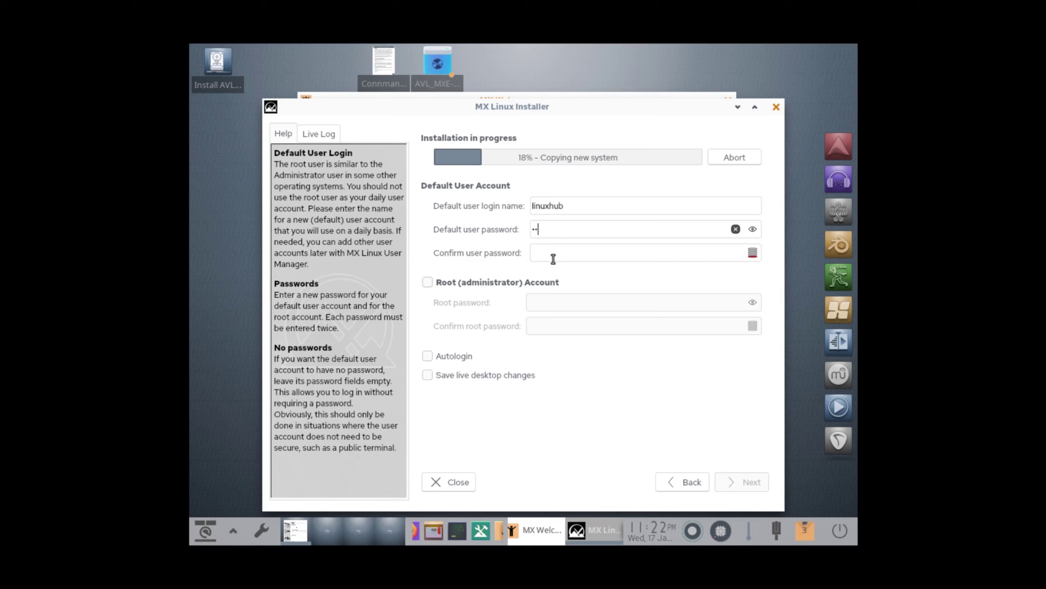
click(552, 259)
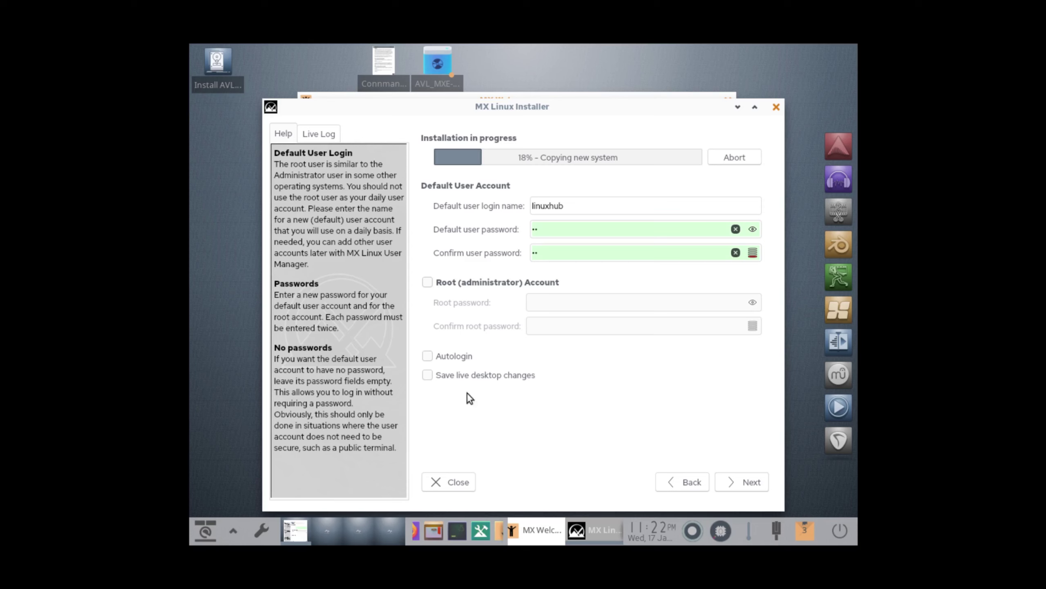
click(428, 356)
click(759, 483)
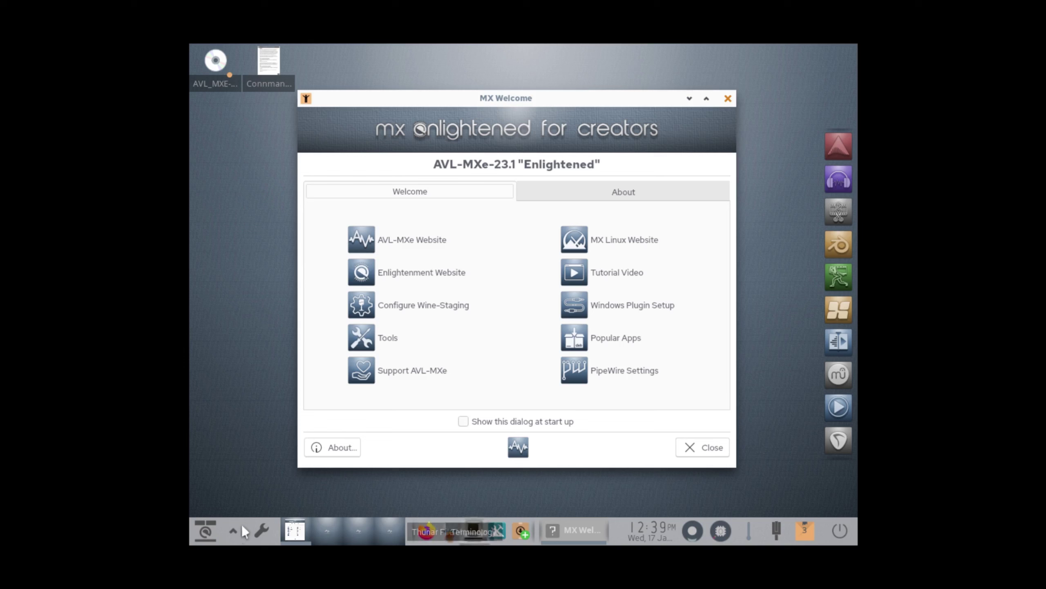
- Pick 1920x1080 @ 60.00Hz in Settings > Screen > Screen Setup, then close both windows
click(203, 527)
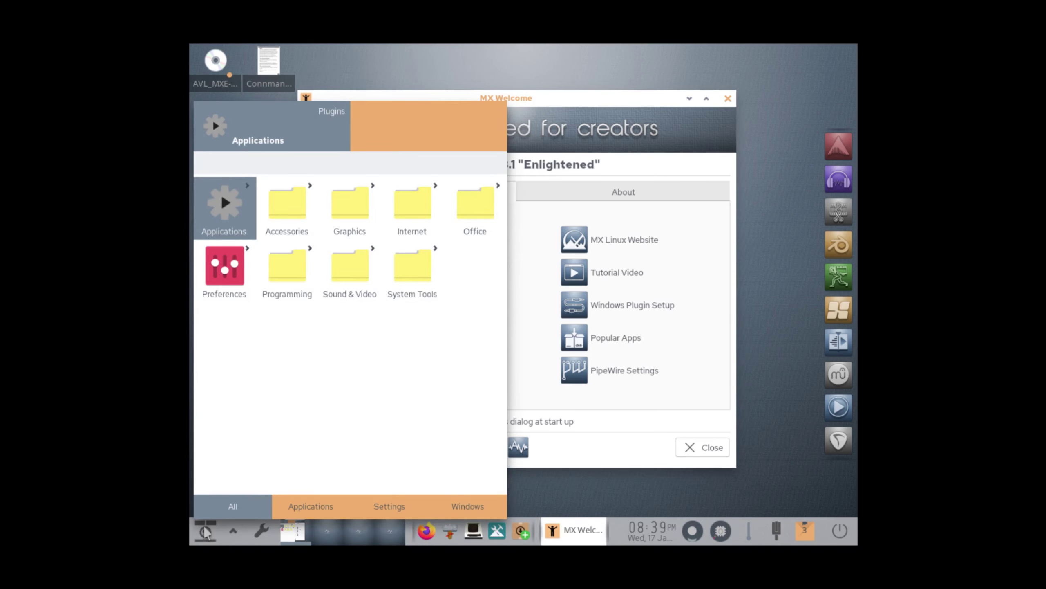
click(203, 526)
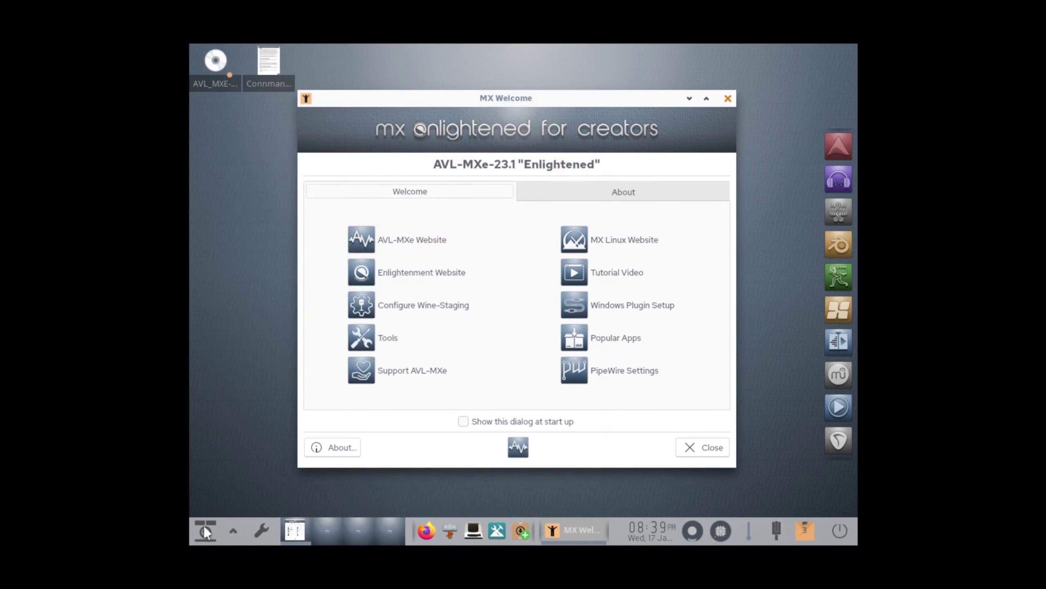
click(265, 531)
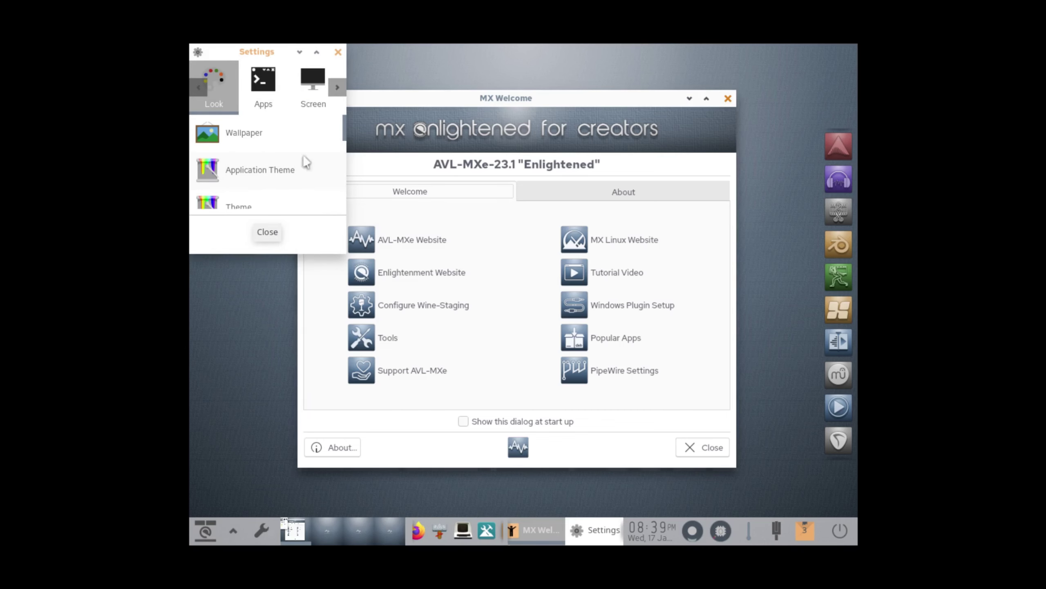
click(312, 86)
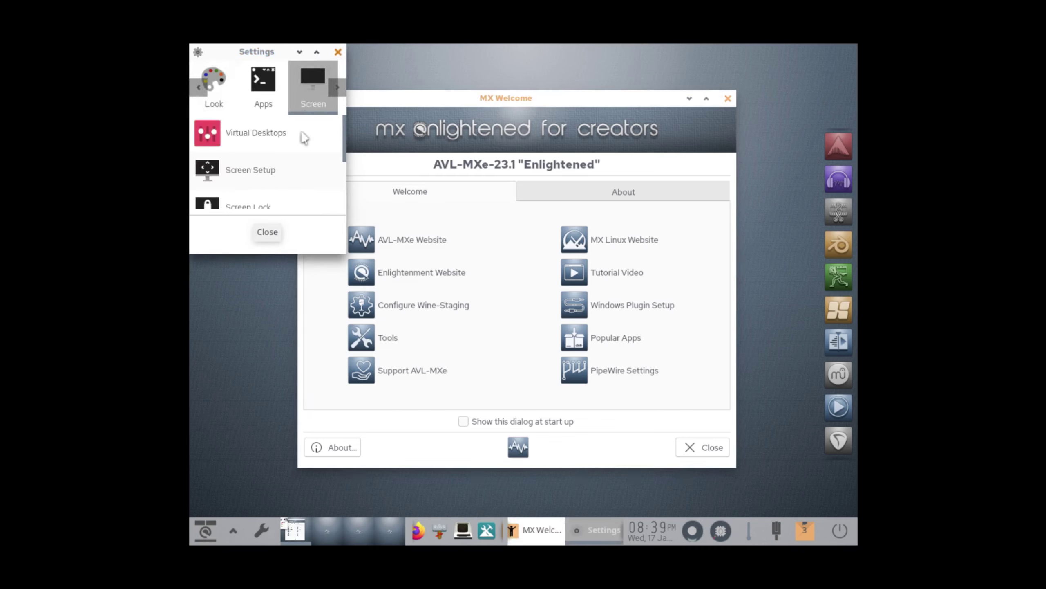
click(246, 177)
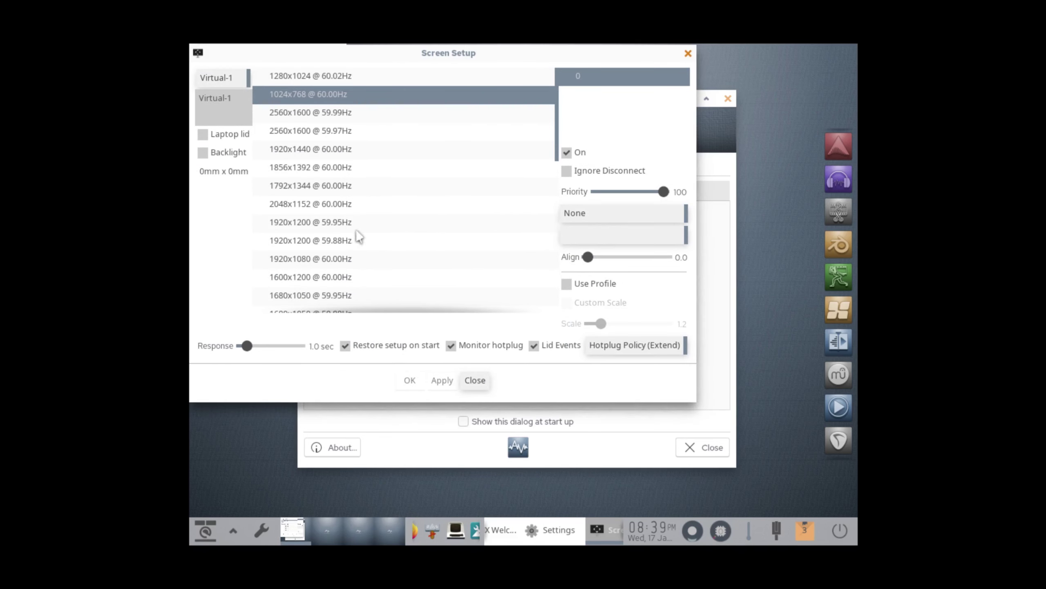
click(290, 262)
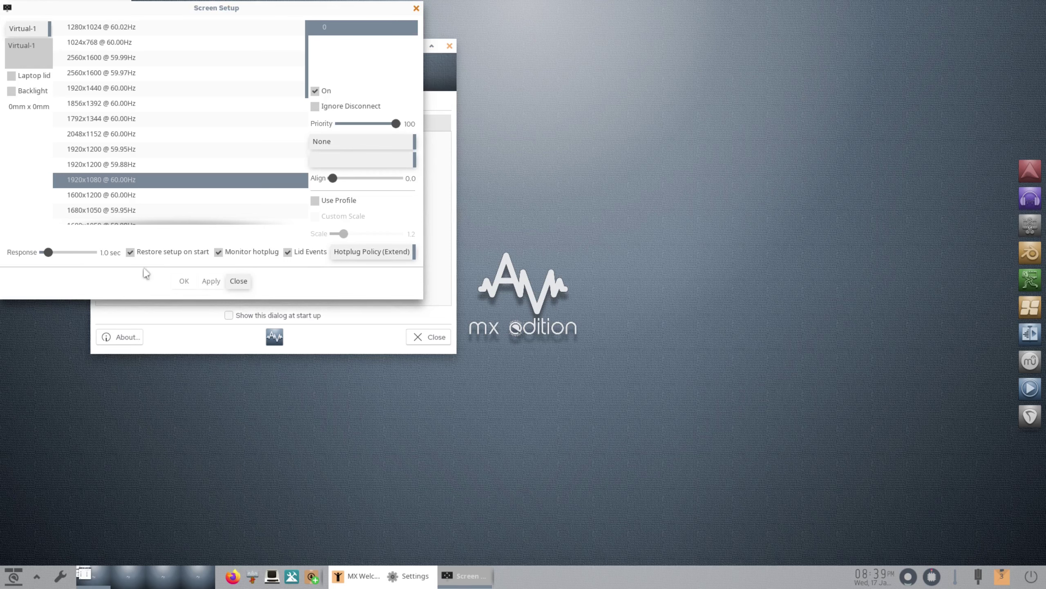
click(238, 282)
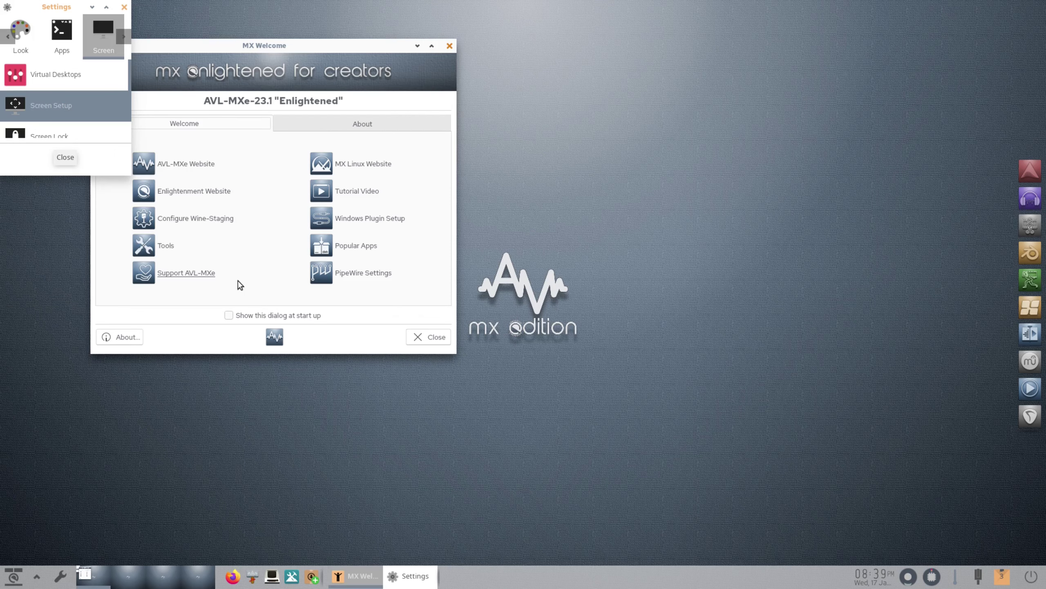
click(124, 7)
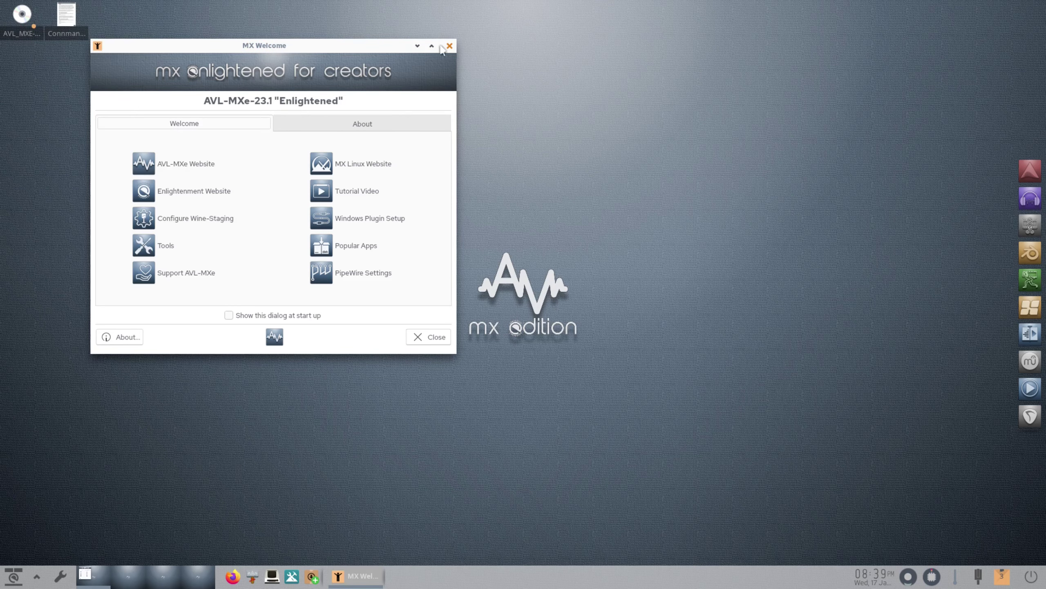
- Center MX Welcome, view its About tab and version 24.12.03 dialog, then close the window
drag(314, 49, 555, 150)
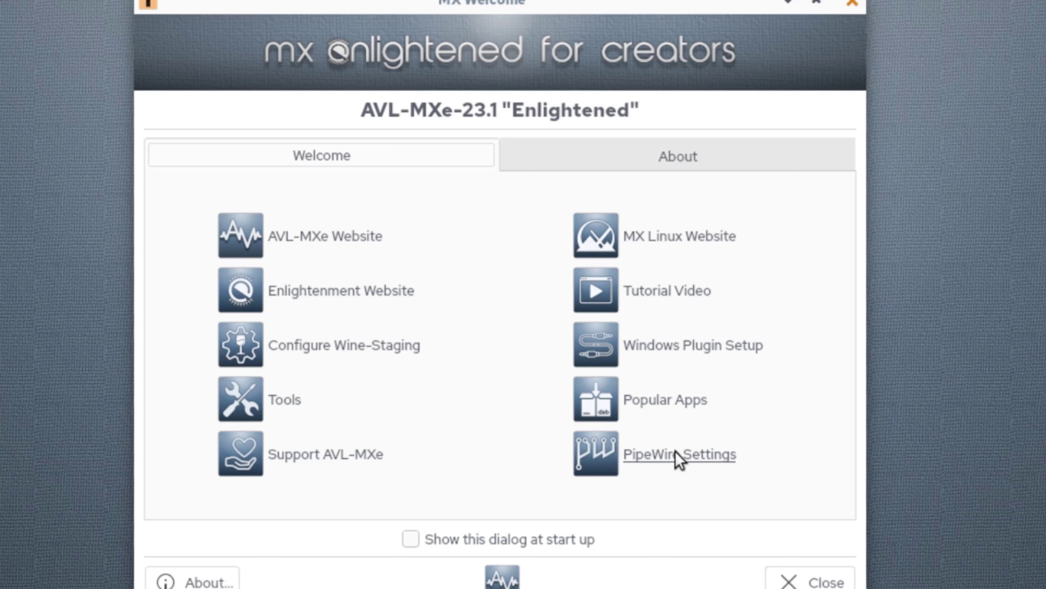
click(637, 160)
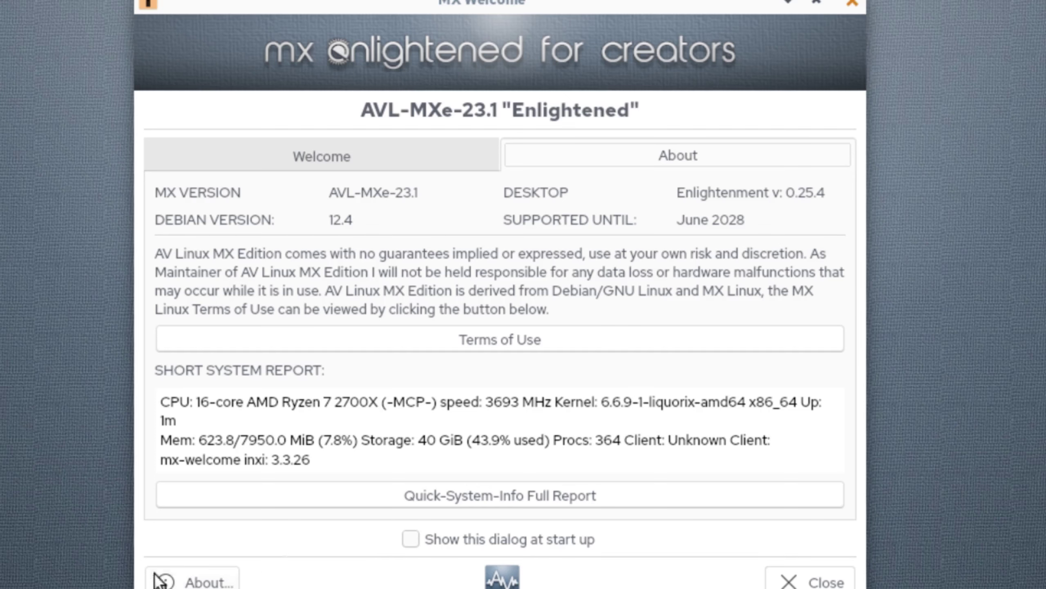
click(197, 580)
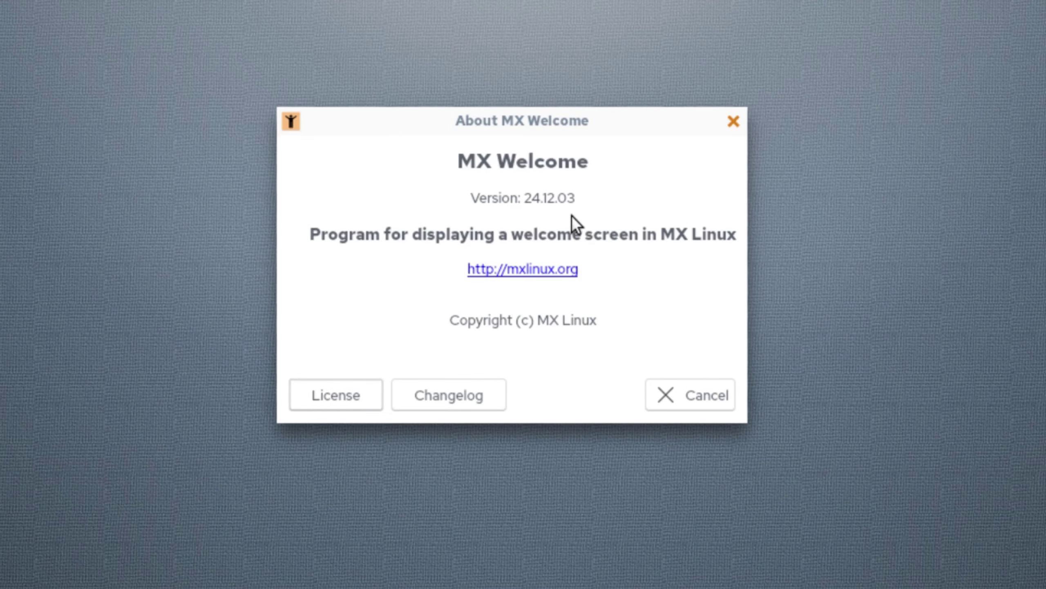
click(697, 395)
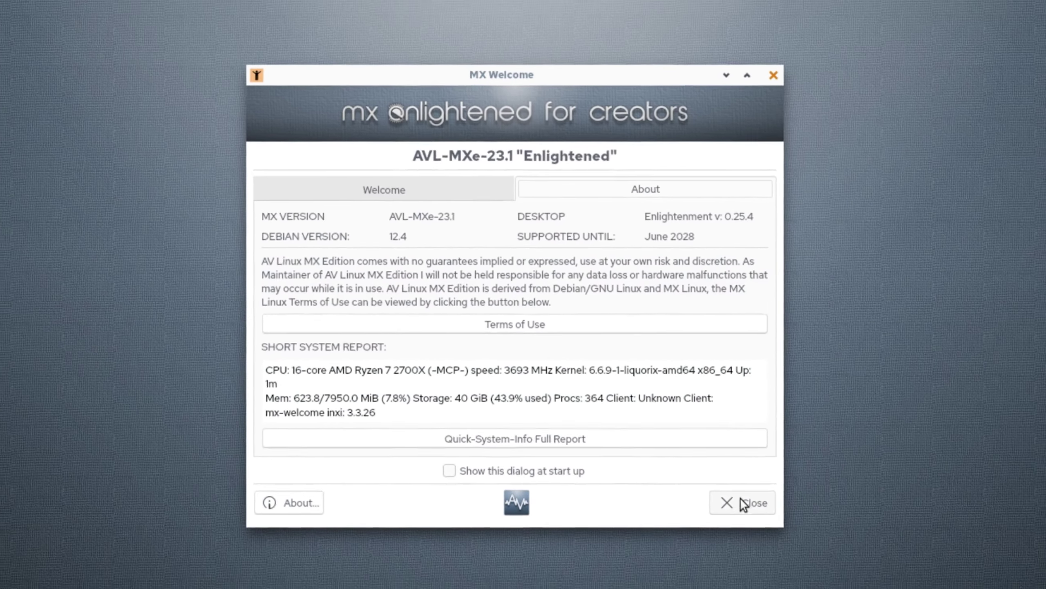
click(743, 502)
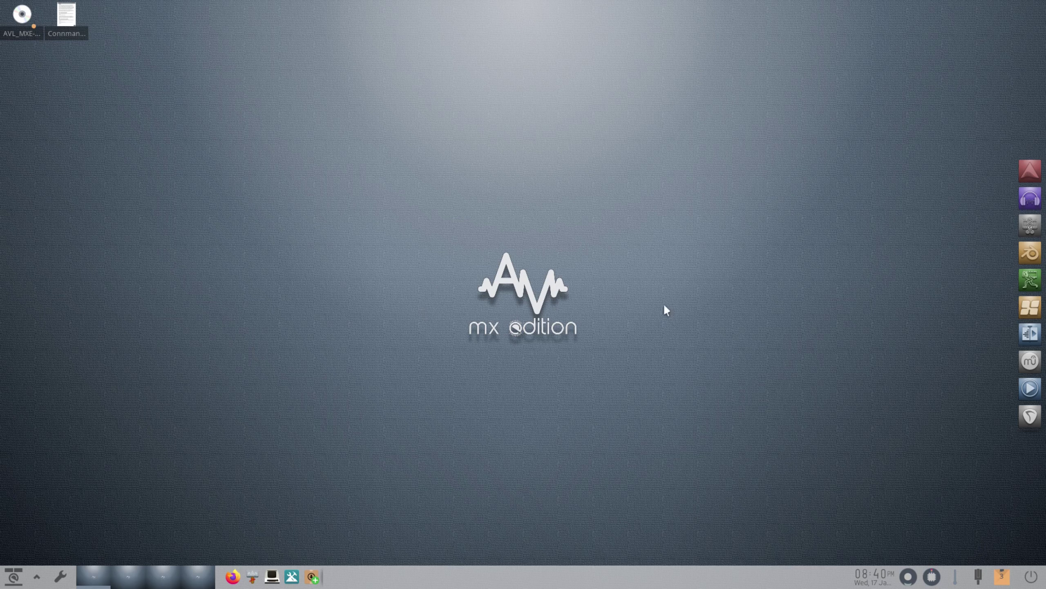
- Browse the Accessories, Preferences, Programming, Graphics and Internet app lists in the application menu
click(13, 579)
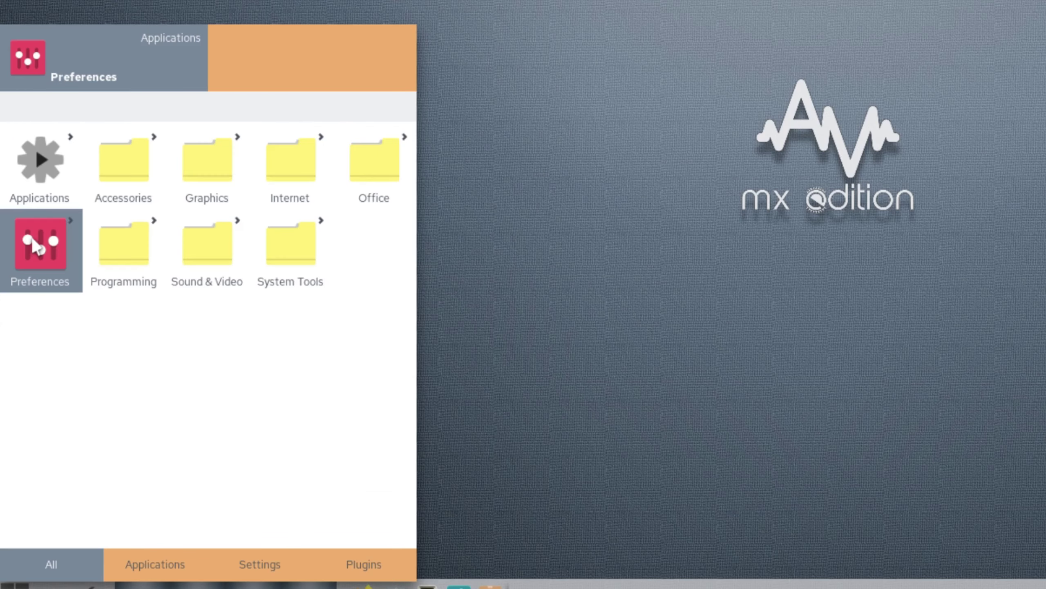
click(33, 161)
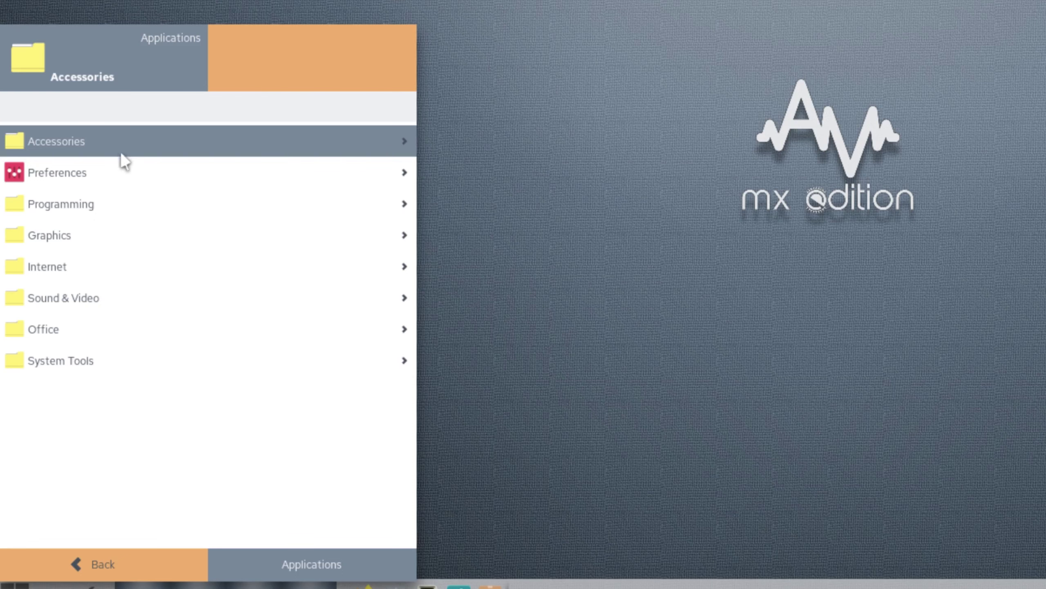
click(52, 136)
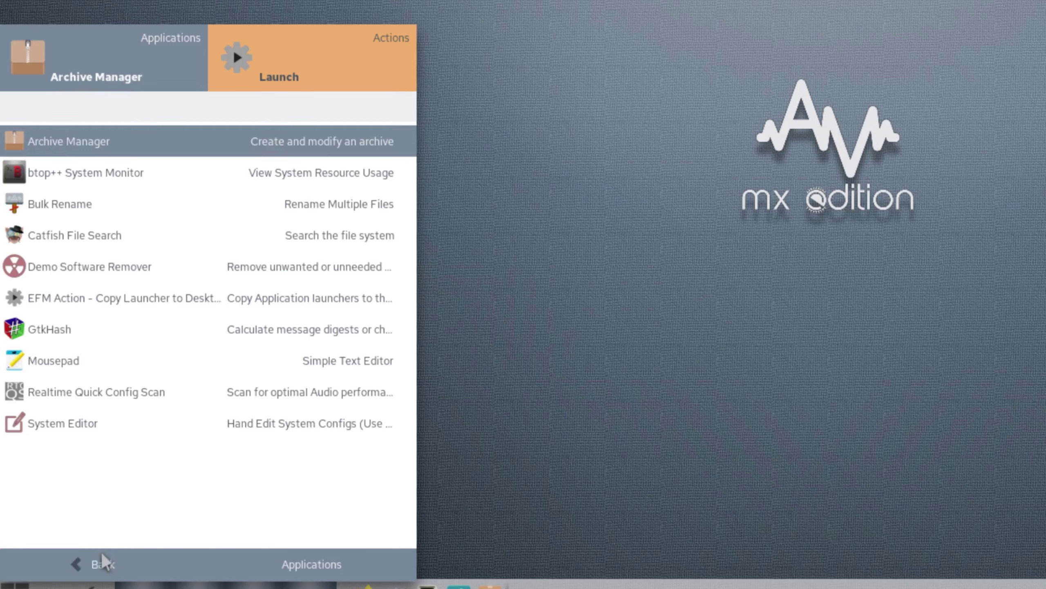
click(101, 562)
click(53, 177)
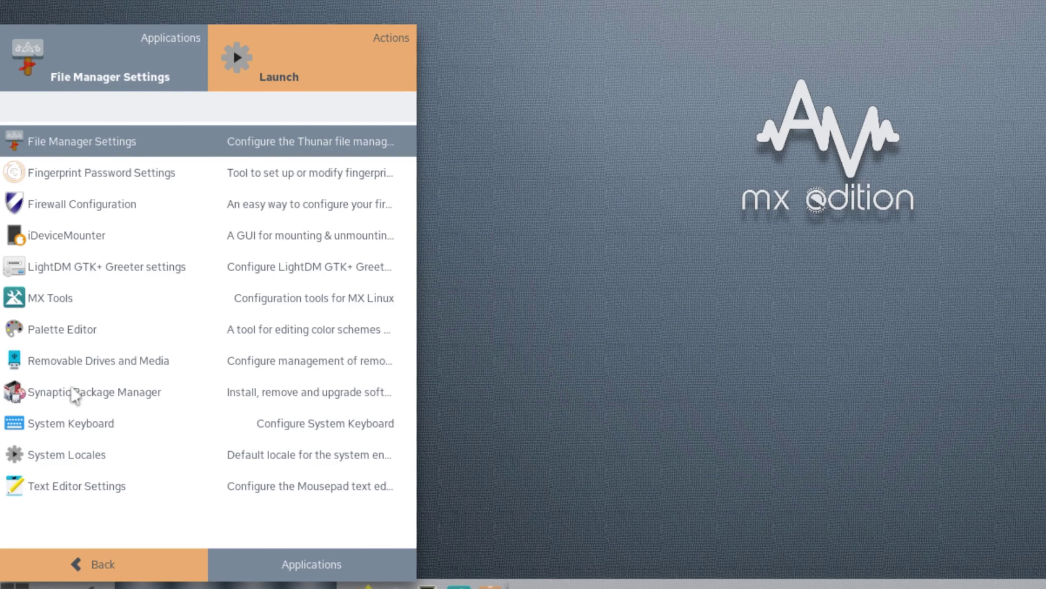
click(86, 566)
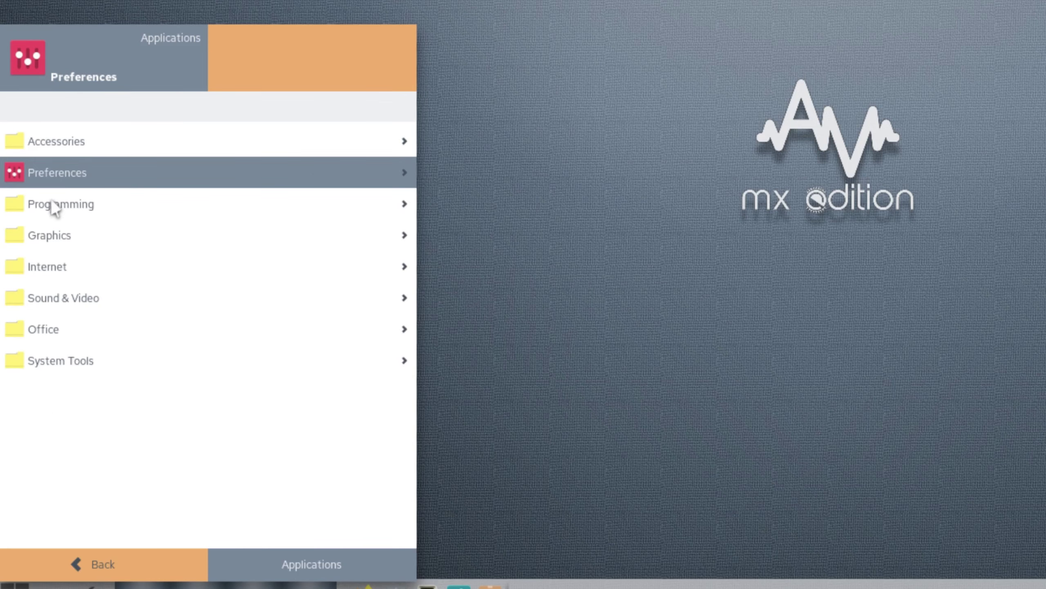
click(47, 206)
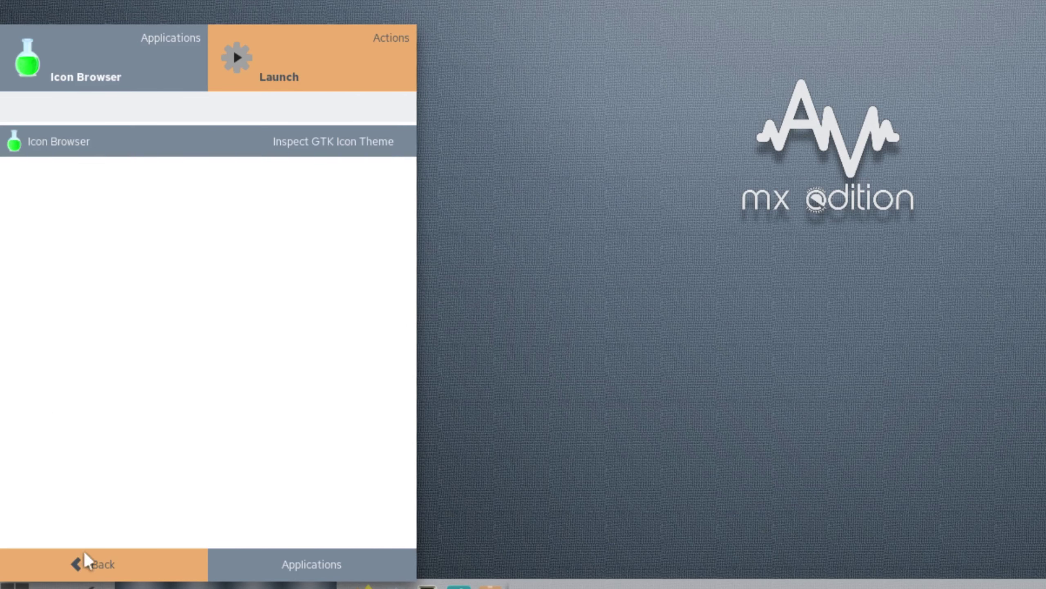
click(76, 567)
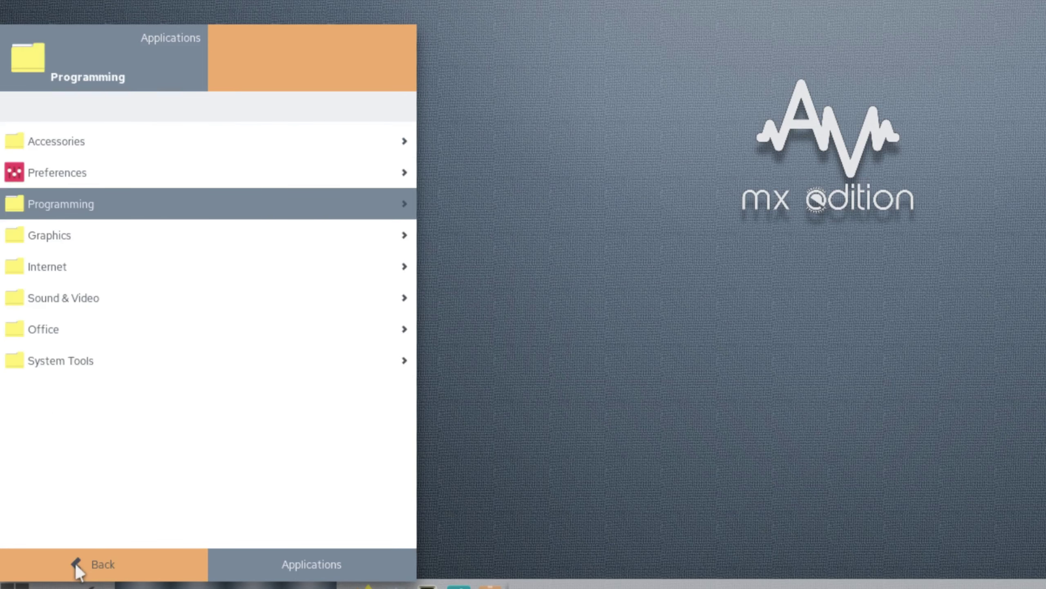
click(29, 236)
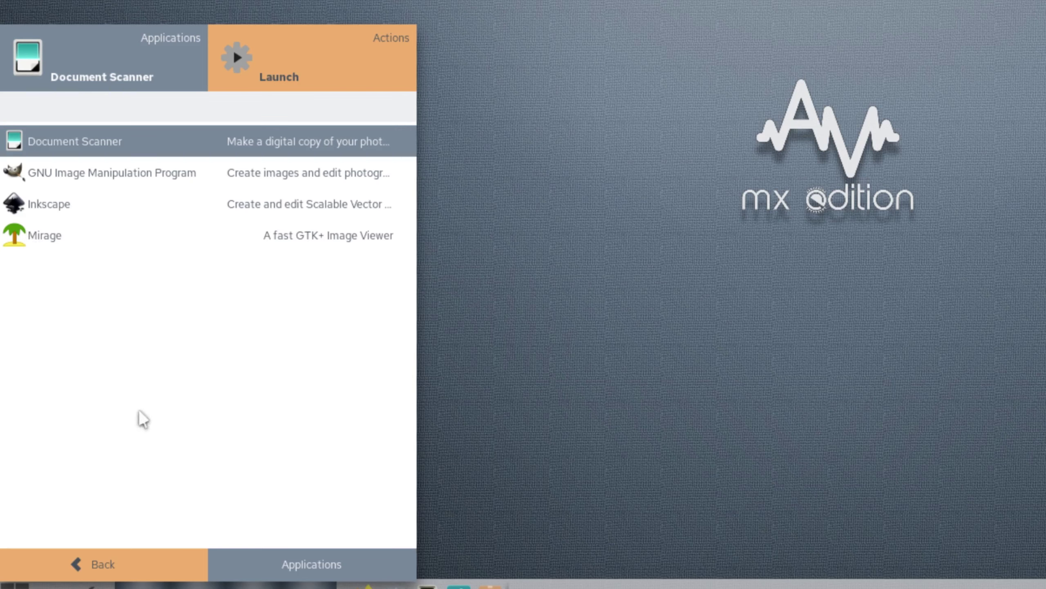
click(91, 560)
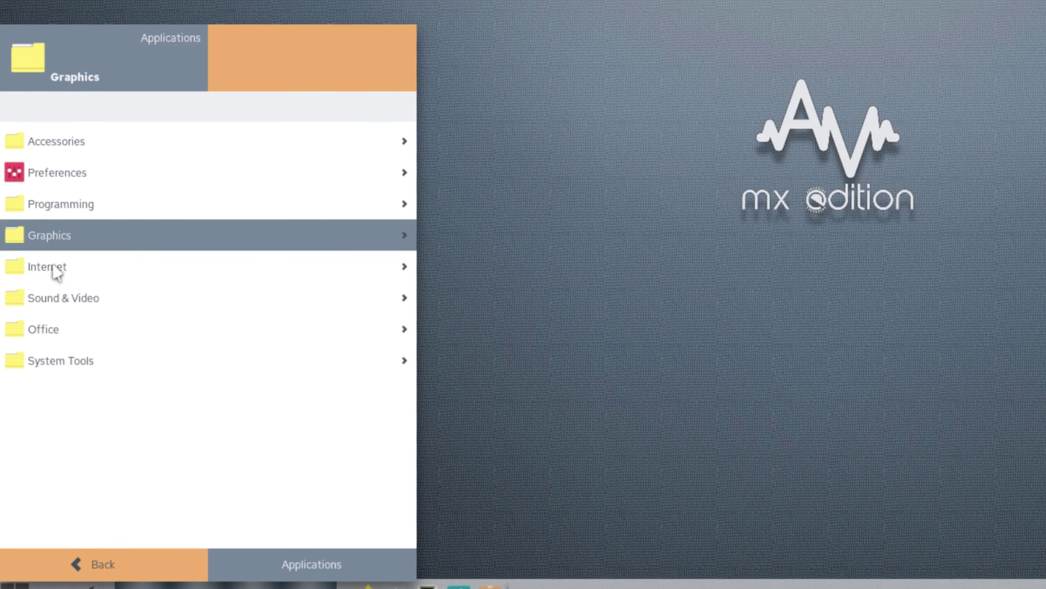
click(44, 270)
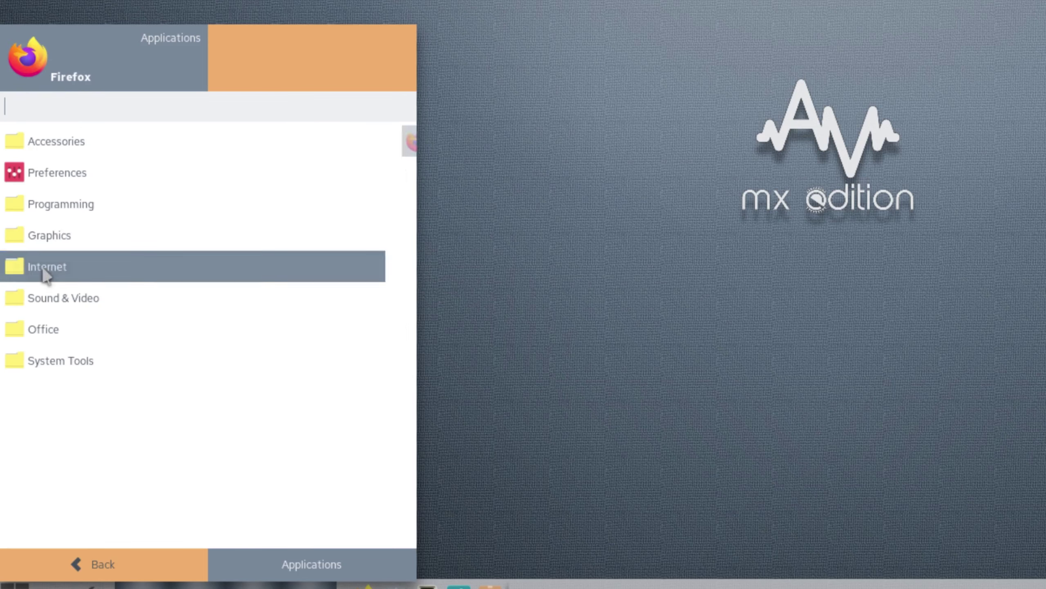
click(91, 565)
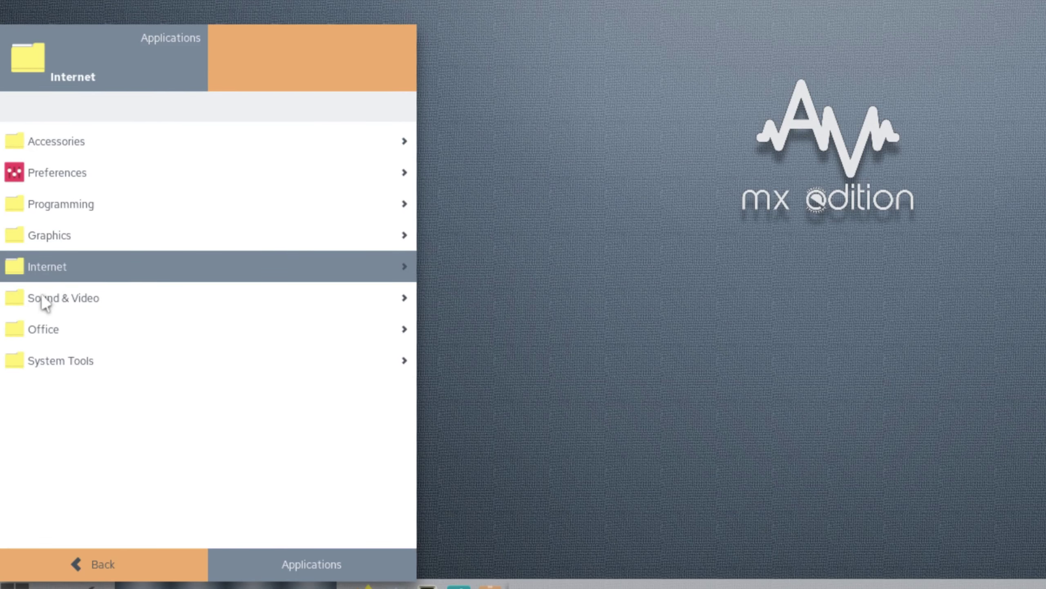
- Scroll through the full Sound & Video app list, then go back to the categories
click(45, 298)
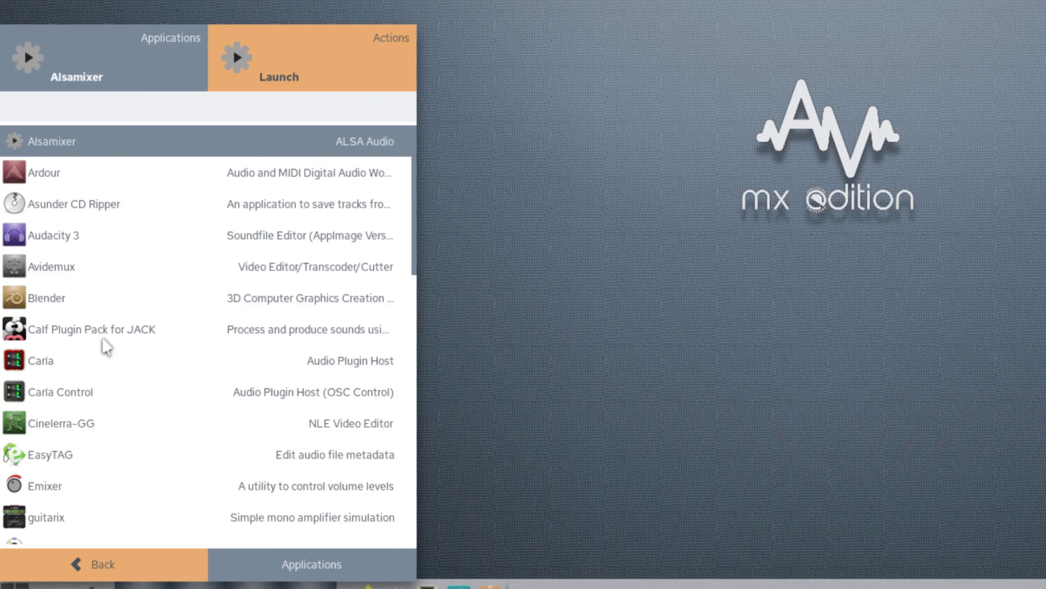
scroll(112, 374, down, 5)
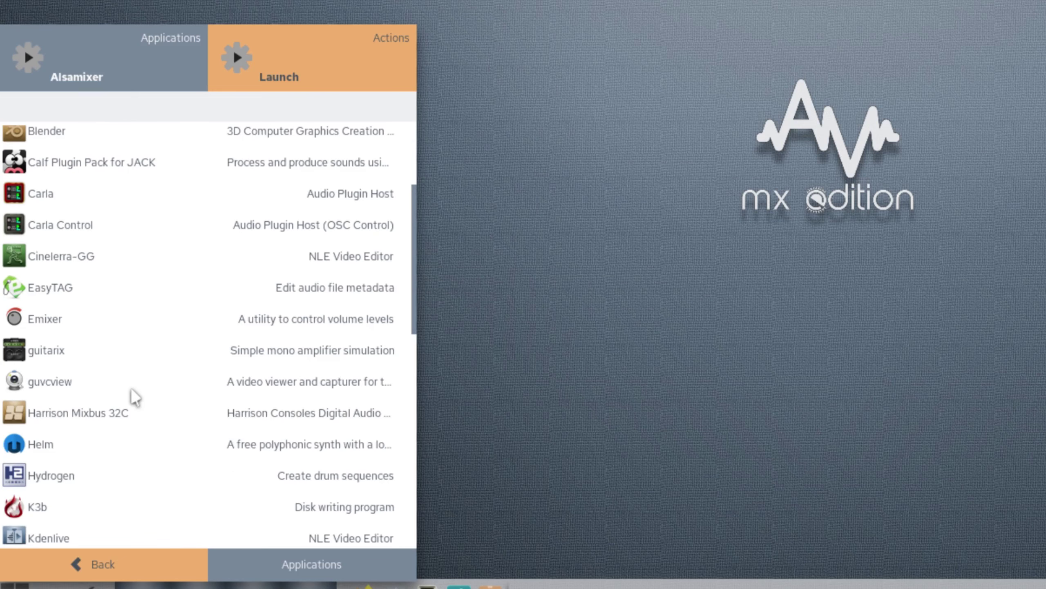
scroll(133, 394, down, 2)
scroll(137, 398, down, 4)
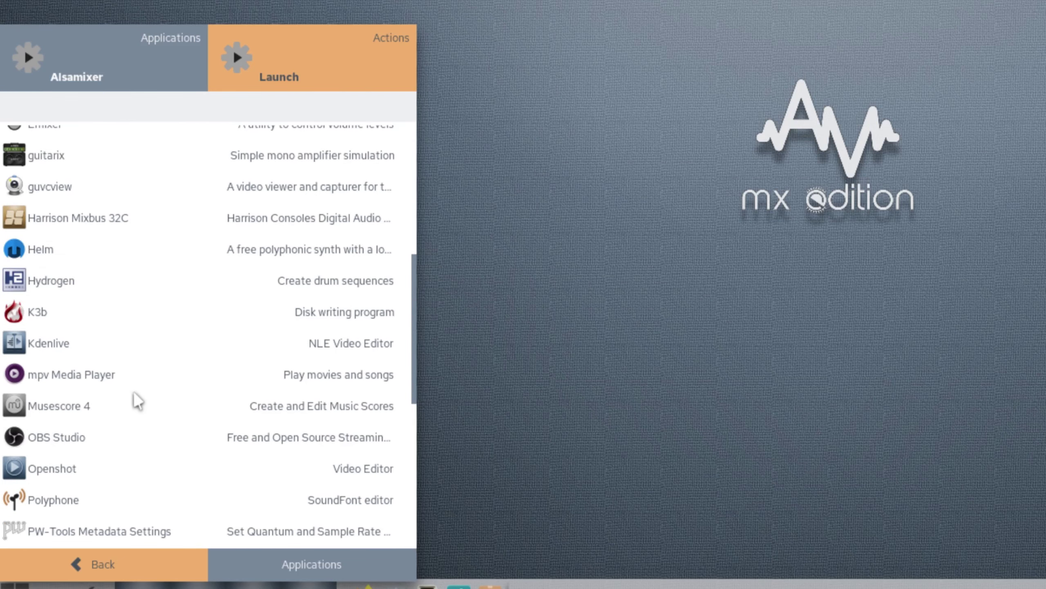
scroll(138, 400, down, 7)
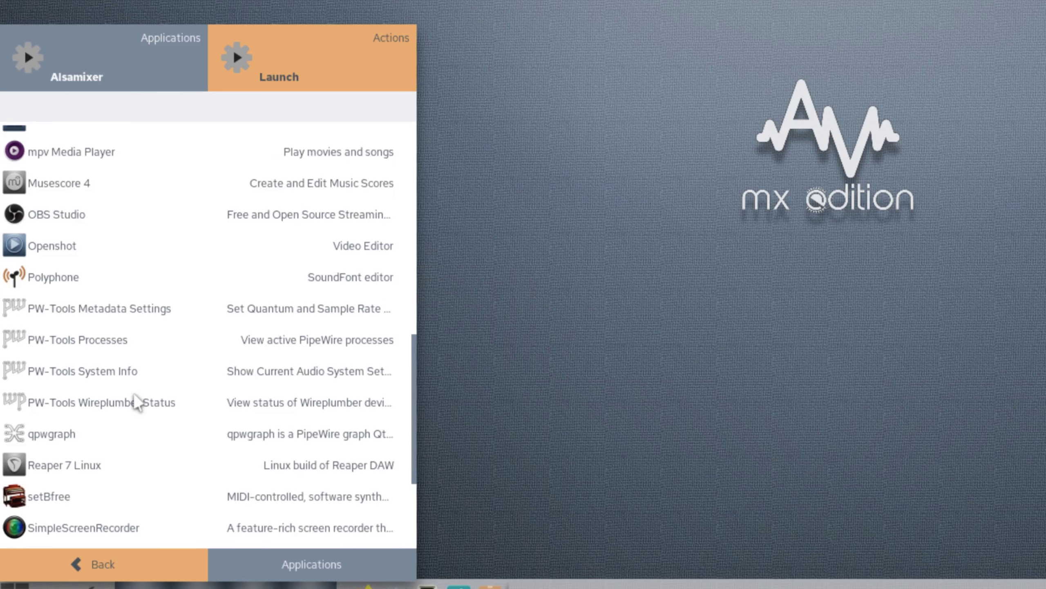
scroll(139, 402, down, 5)
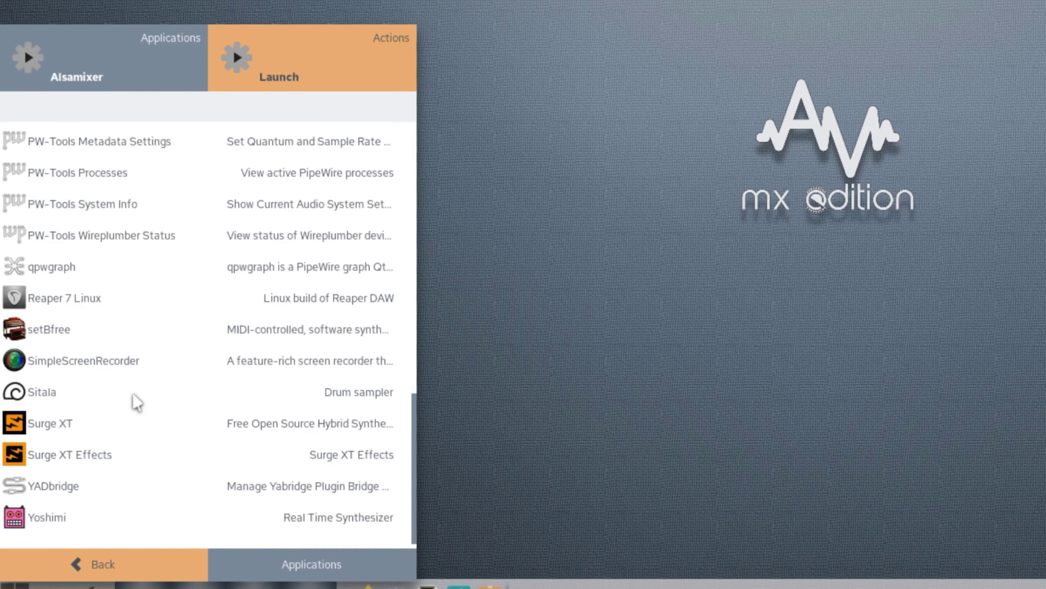
scroll(137, 402, up, 7)
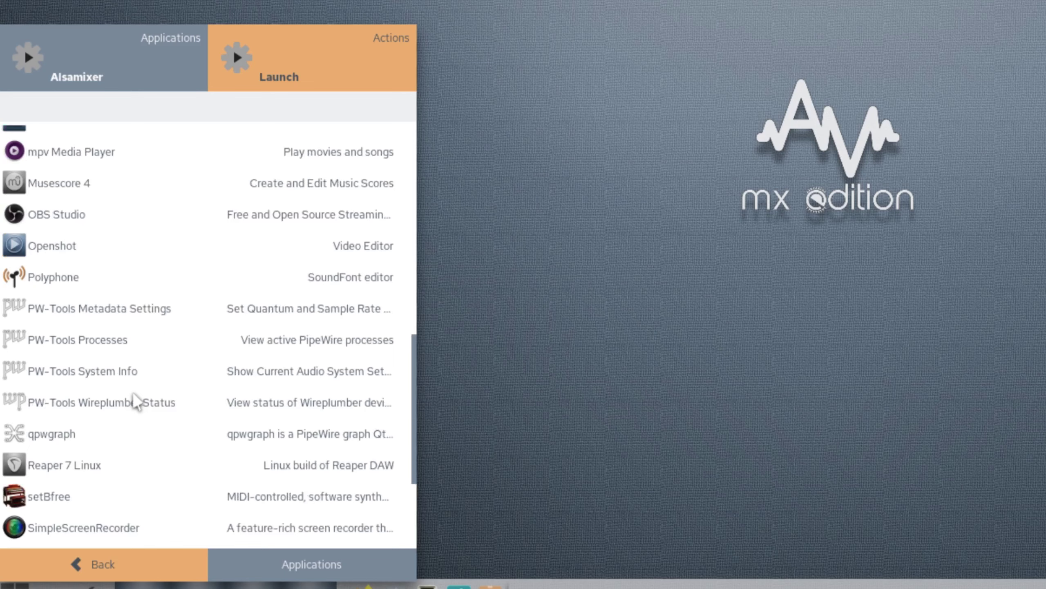
scroll(138, 400, up, 8)
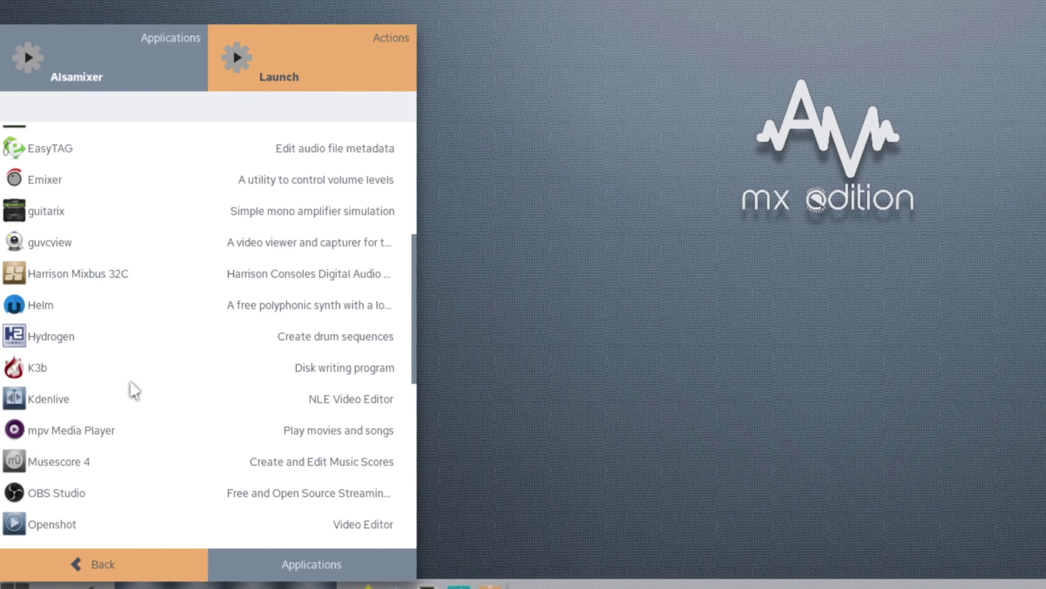
scroll(135, 389, up, 9)
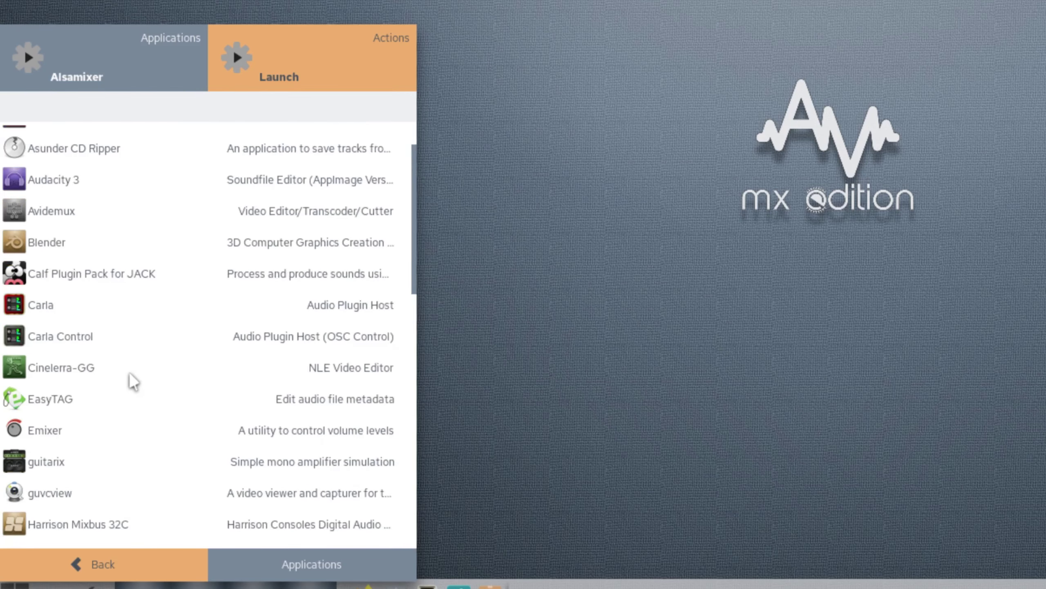
click(99, 562)
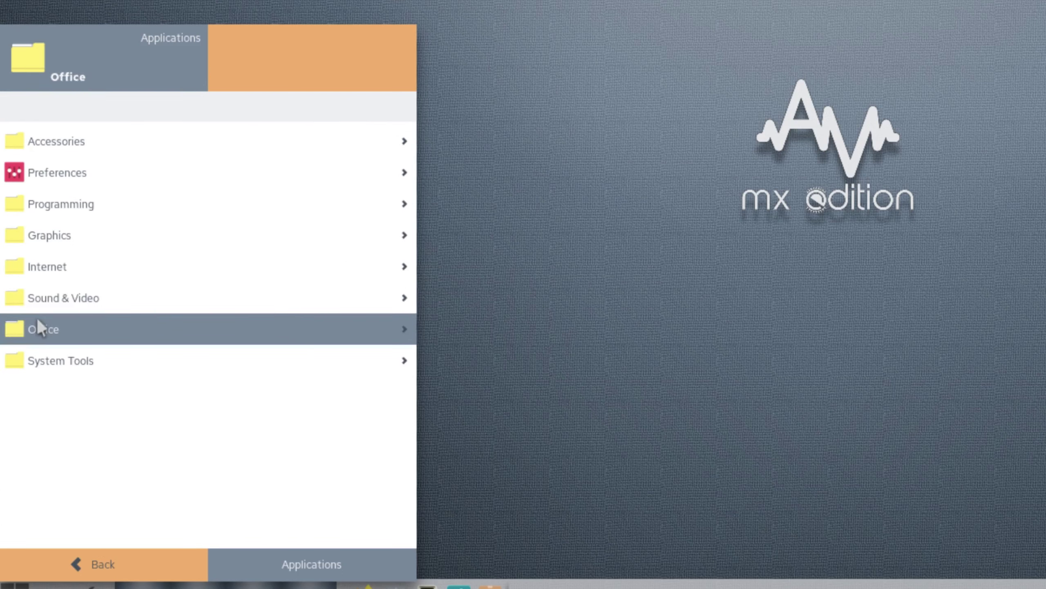
- Browse the Office and System Tools app lists, then close the application menu
click(38, 321)
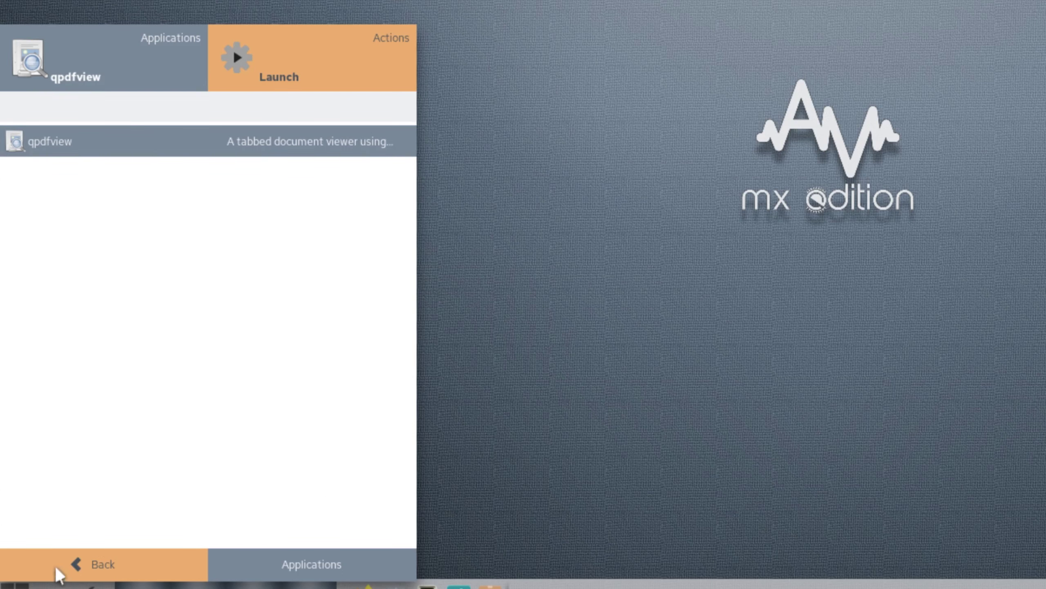
click(94, 563)
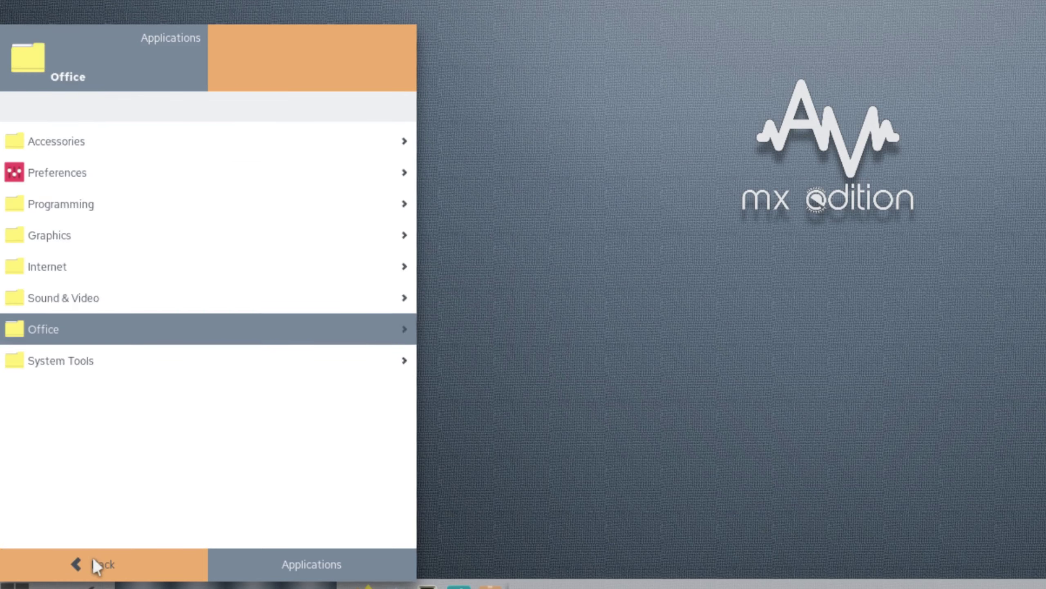
click(44, 364)
scroll(186, 325, down, 6)
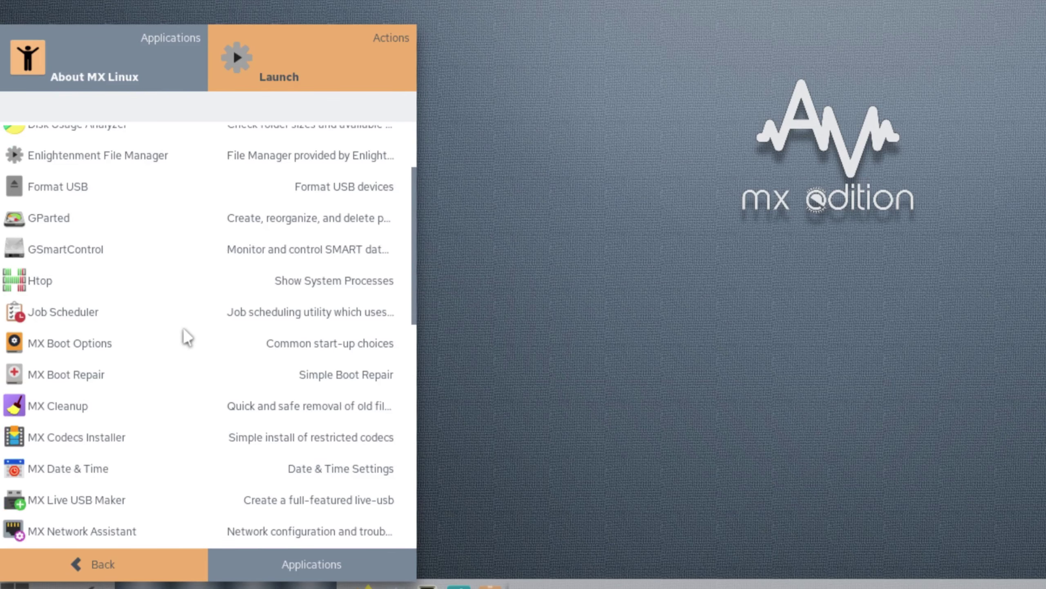
scroll(177, 382, down, 10)
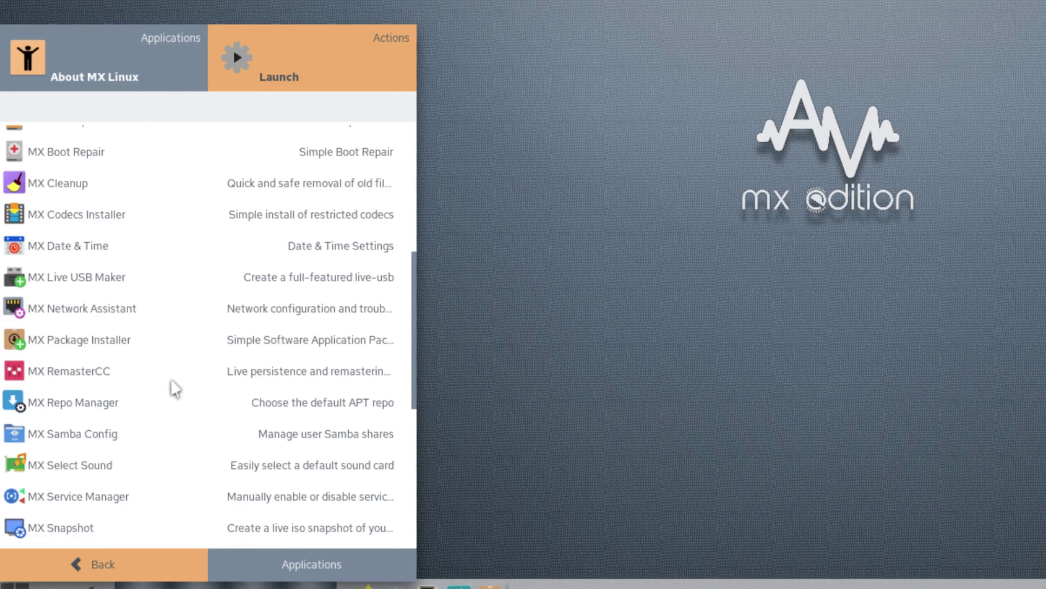
scroll(179, 404, down, 5)
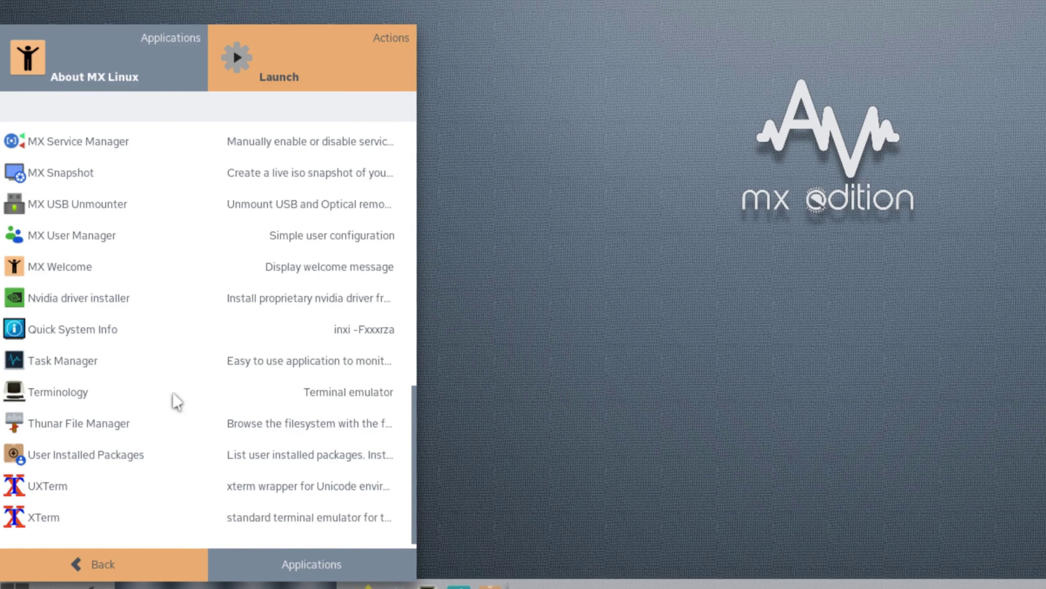
click(70, 569)
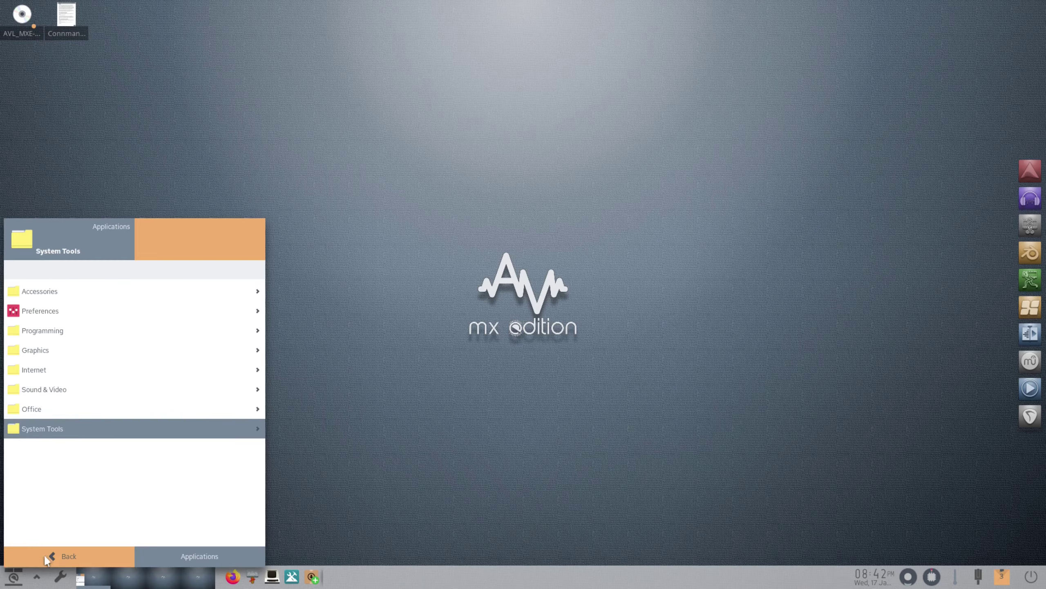
click(552, 214)
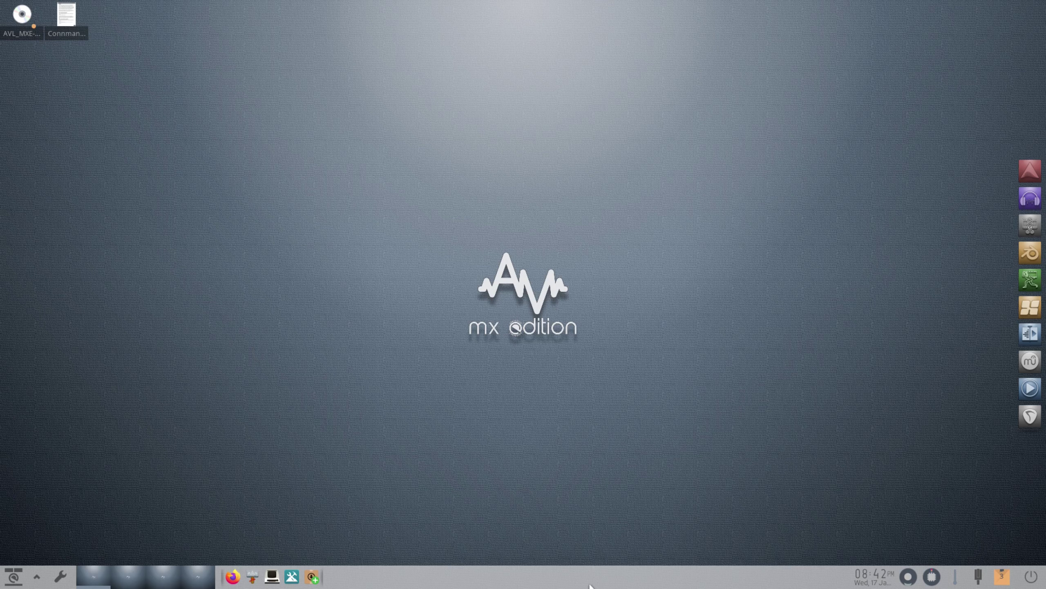
right_click(551, 581)
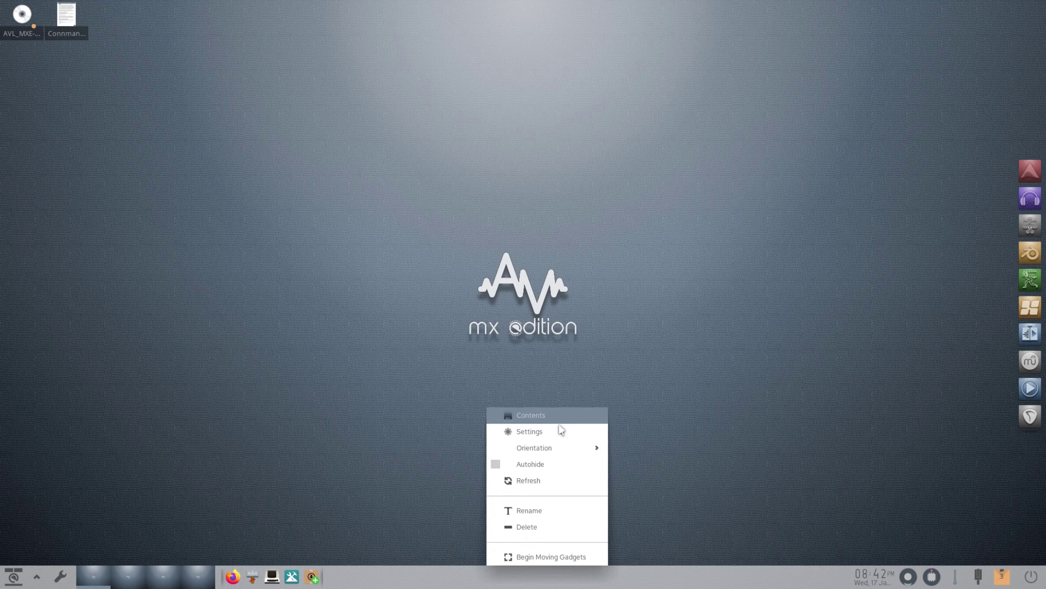
click(529, 433)
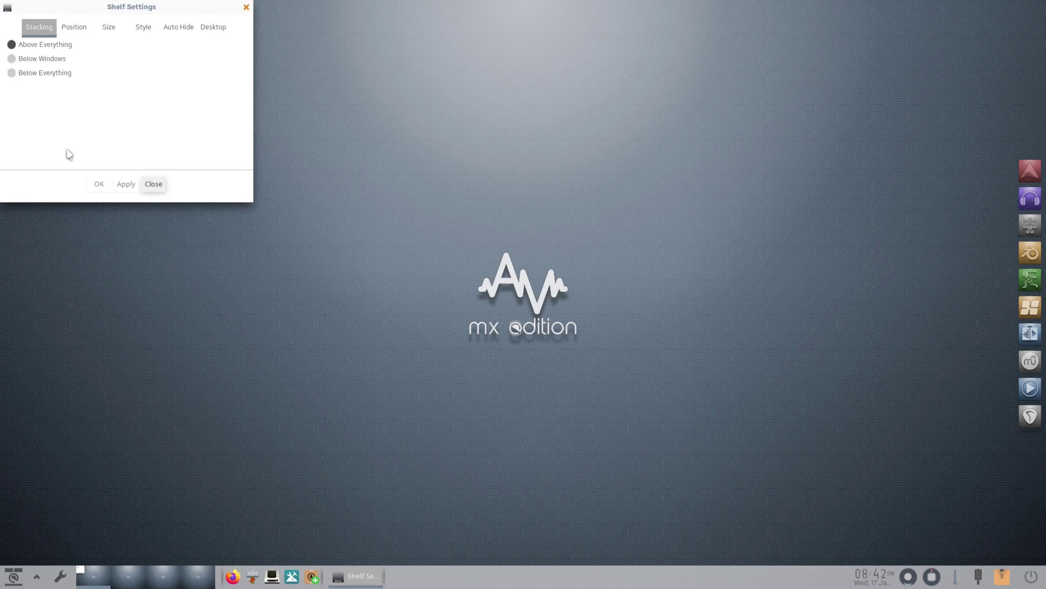
drag(74, 9, 436, 259)
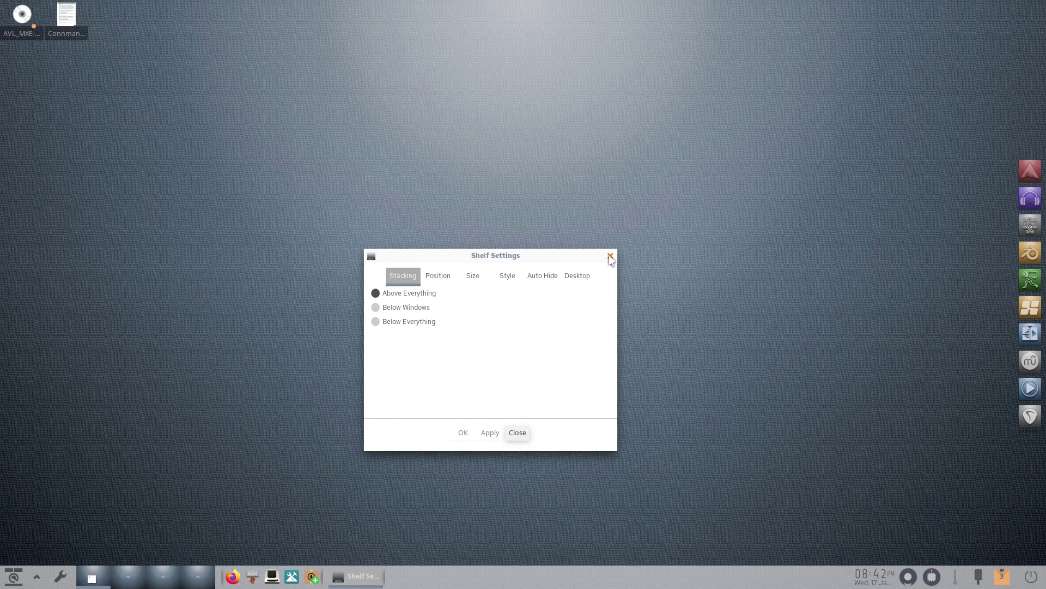
click(610, 256)
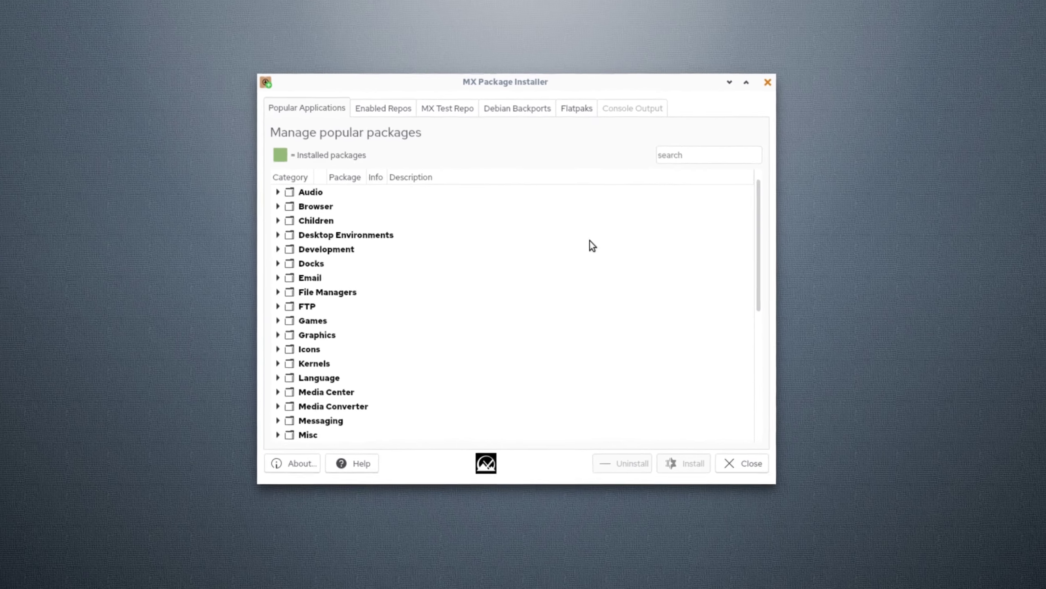
- Scroll the package list and expand then collapse the Messaging category
scroll(760, 267, down, 1)
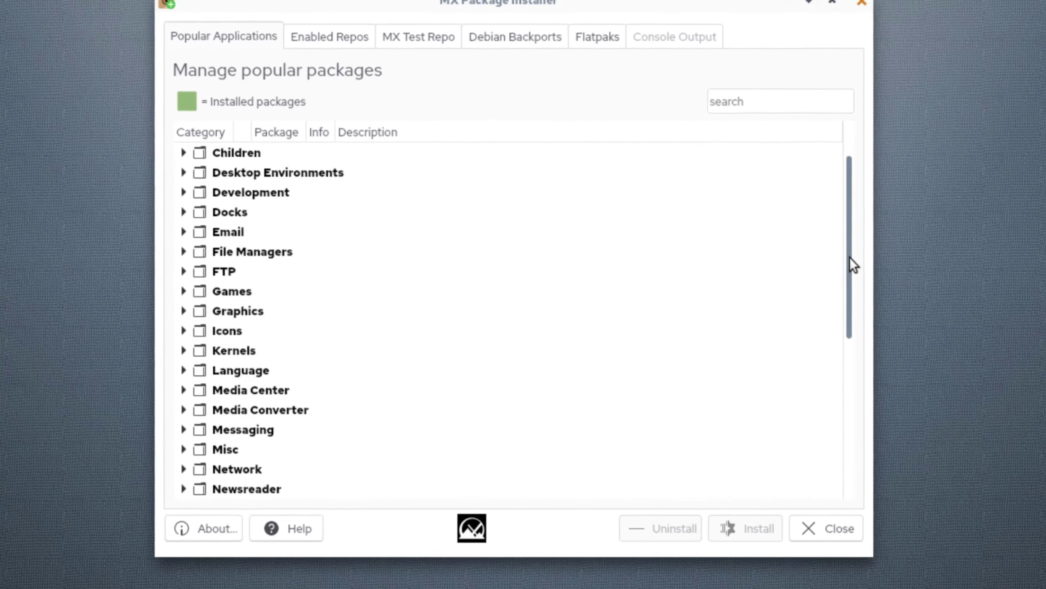
drag(850, 256, 936, 477)
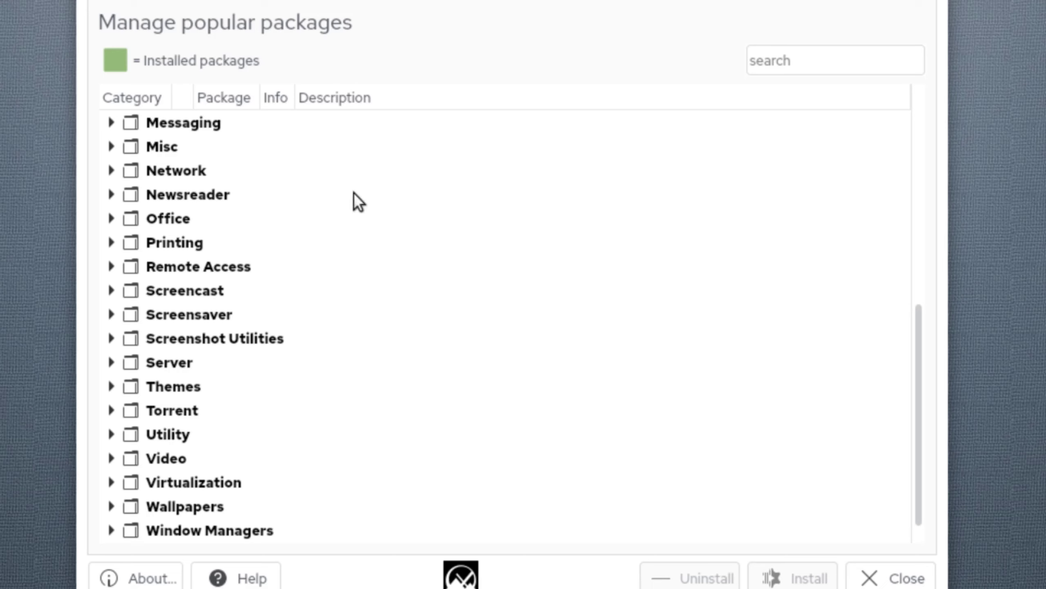
click(179, 125)
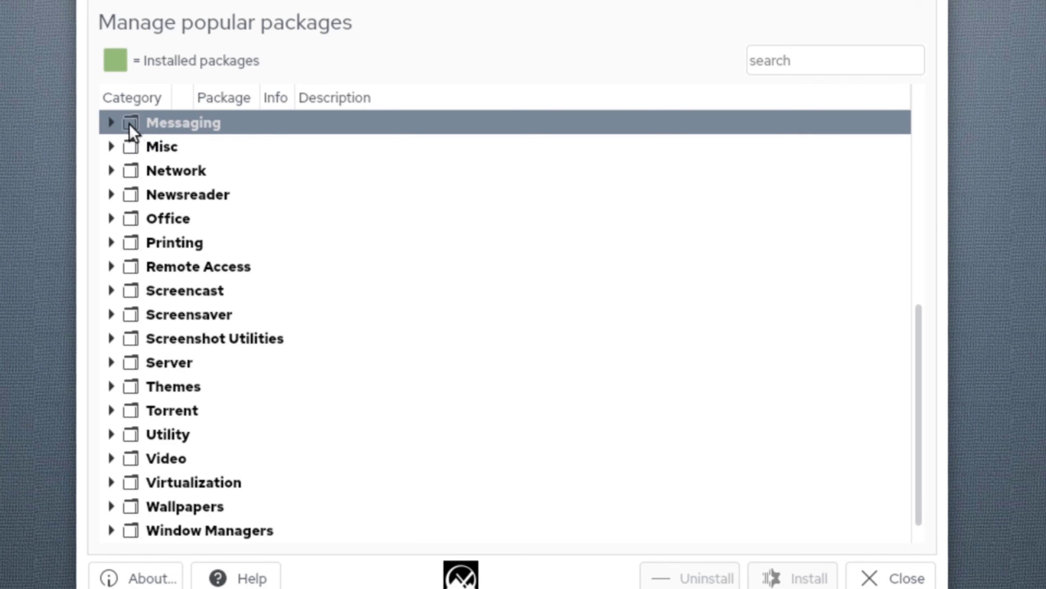
click(111, 123)
click(110, 124)
- Scroll through the package list, view the About version info, and close MX Package Installer
drag(923, 440, 940, 195)
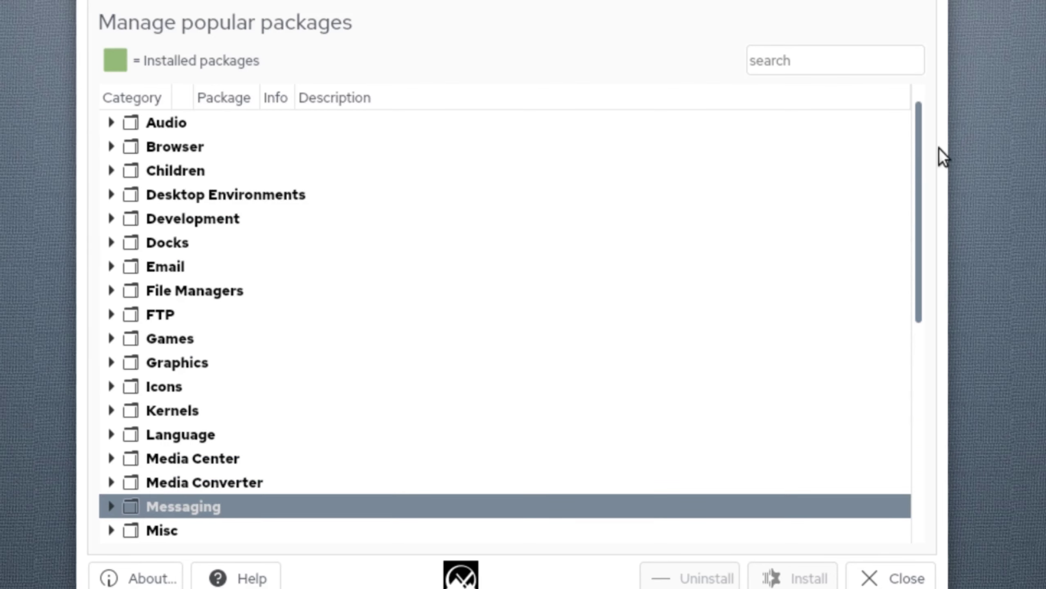
drag(939, 148, 935, 149)
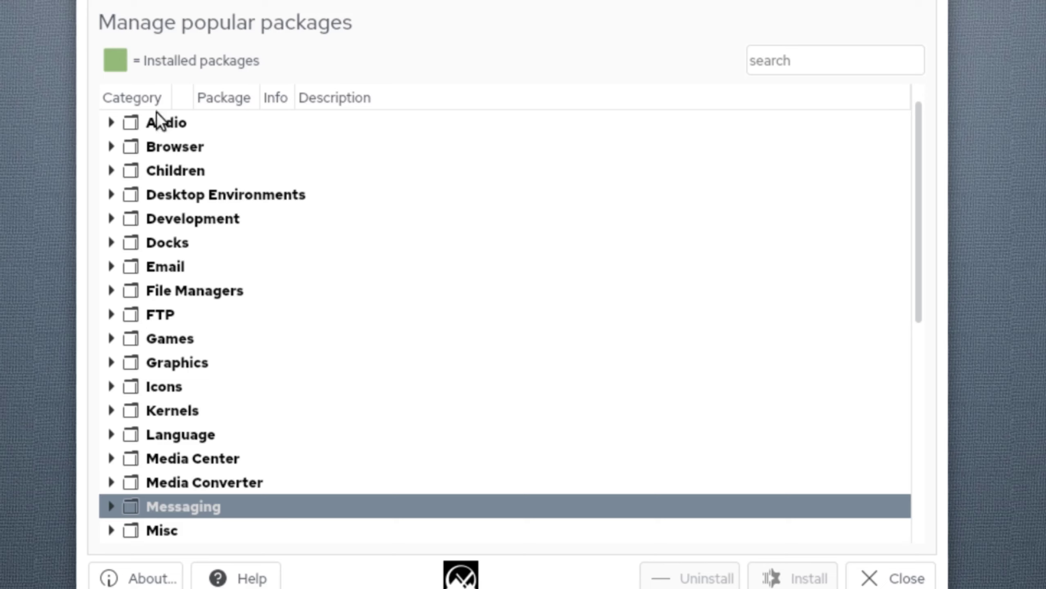
scroll(289, 402, down, 4)
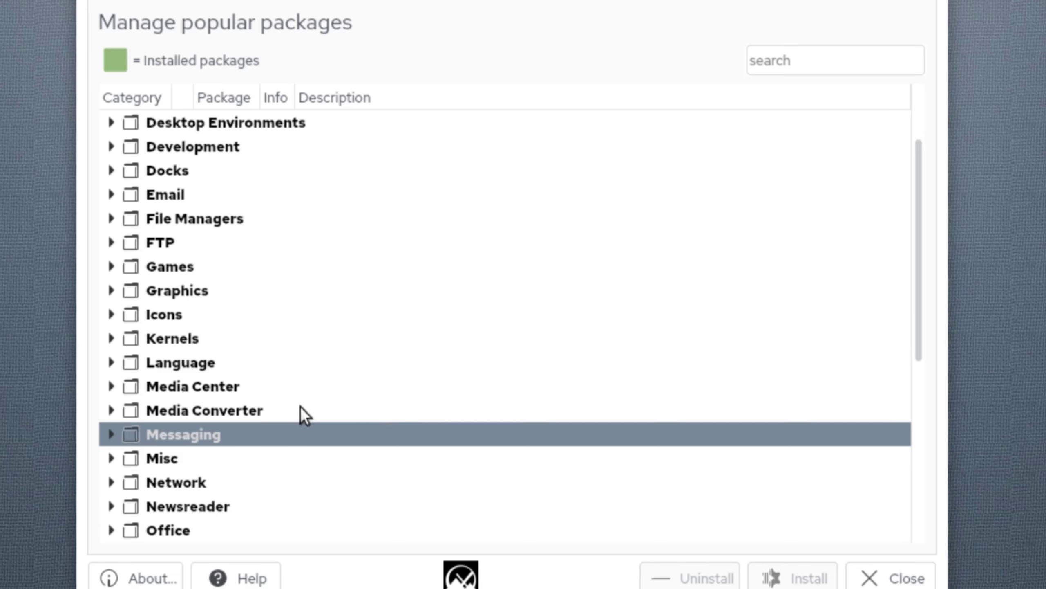
scroll(332, 406, down, 1)
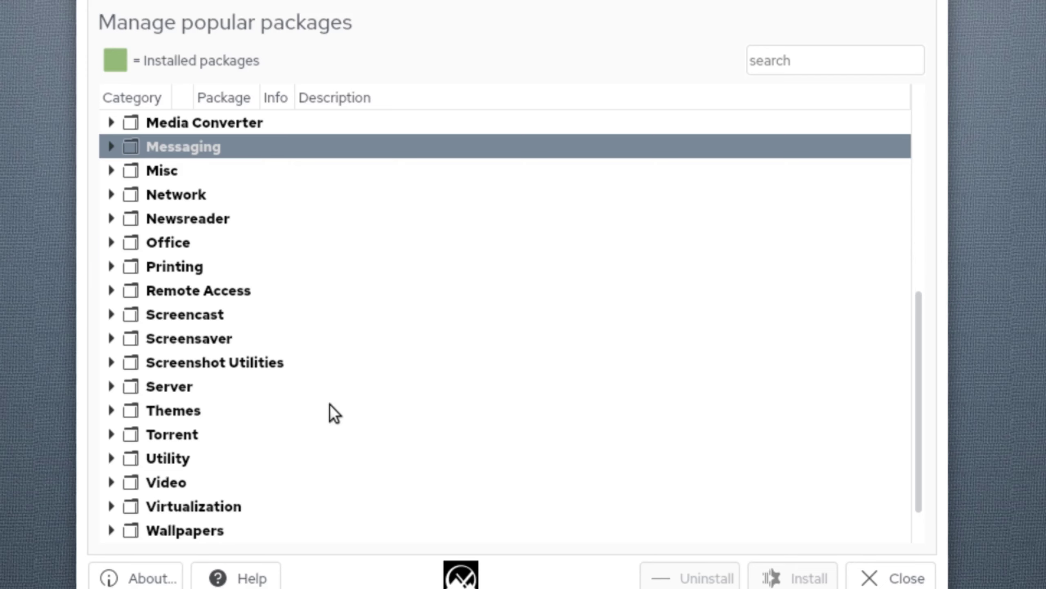
scroll(327, 388, up, 3)
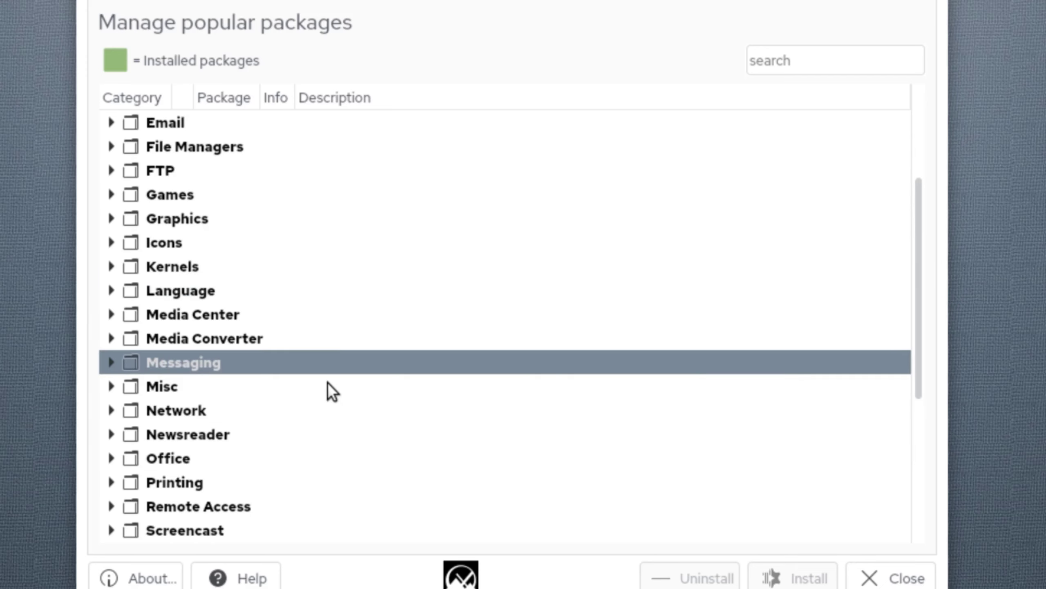
scroll(327, 382, up, 1)
scroll(334, 367, up, 1)
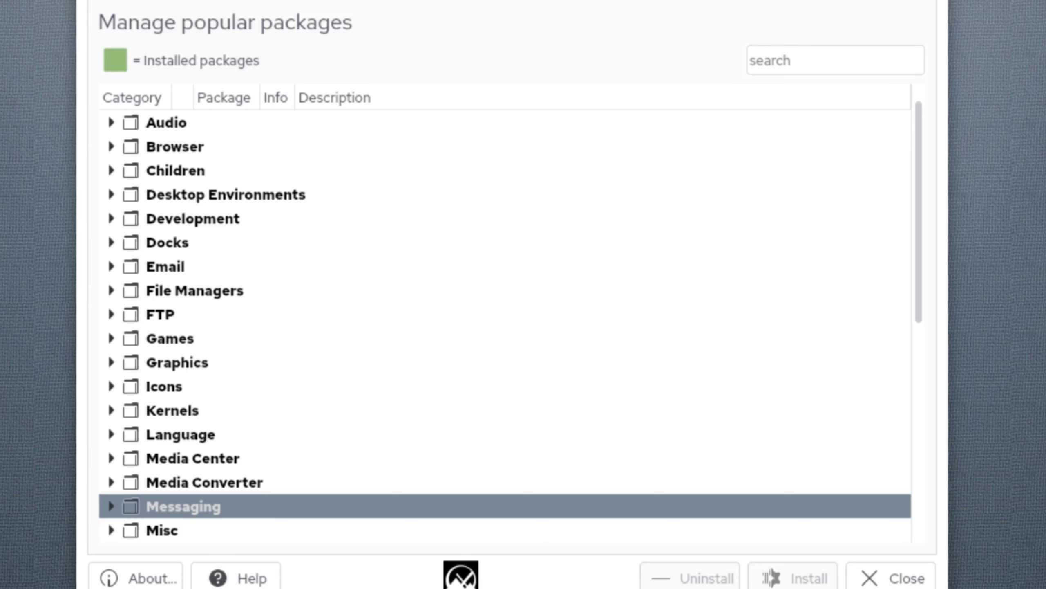
click(151, 578)
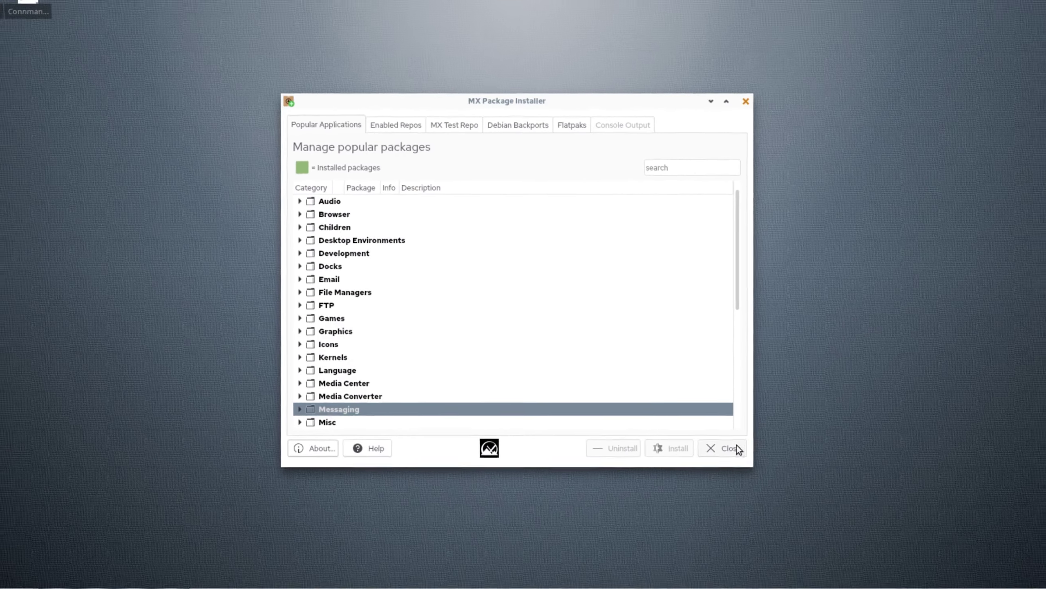
click(770, 476)
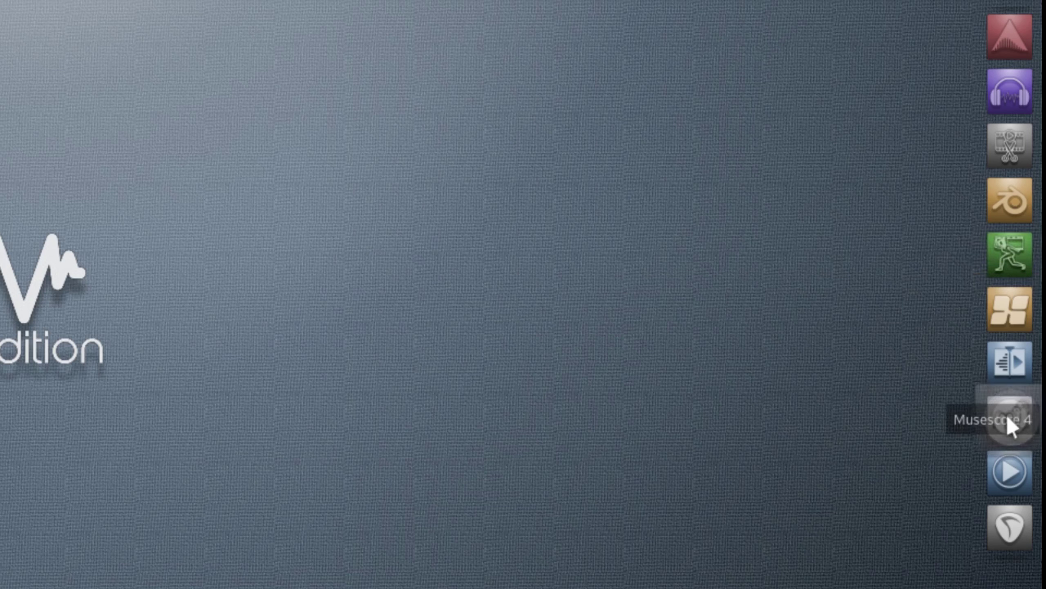
- Reorder the dock so the media player, Reaper 7, then MuseScore 4 sit at the bottom
drag(1008, 425, 1013, 475)
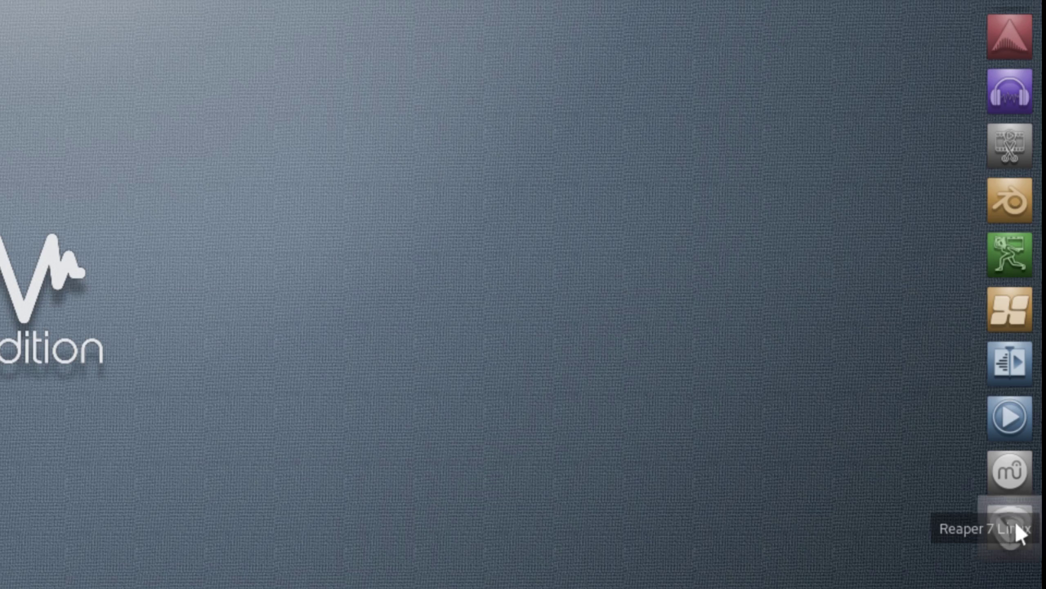
drag(1017, 532, 1023, 494)
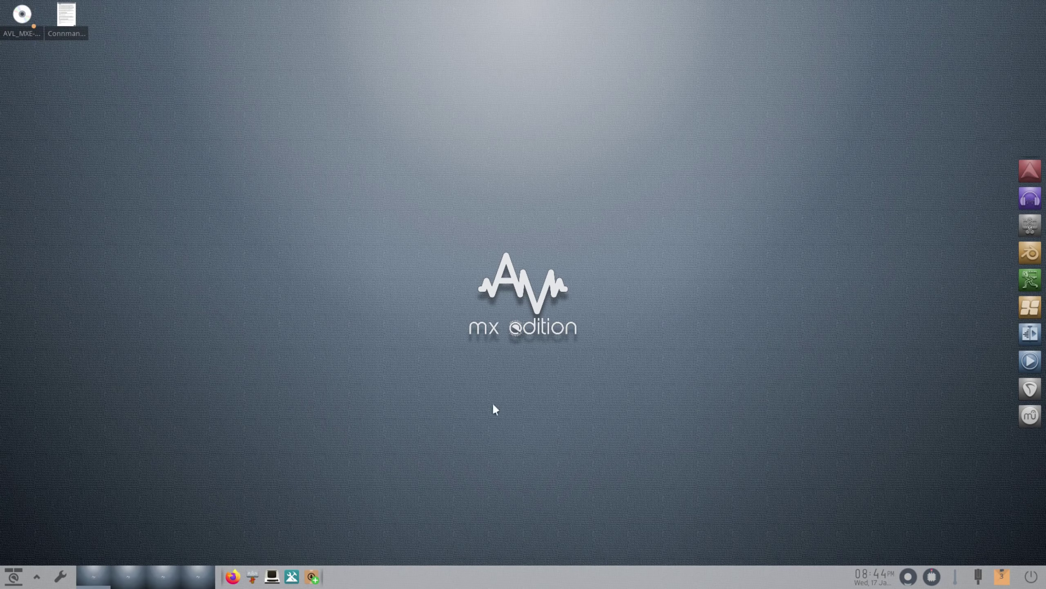
- Check the volume, updater and network tray popups, then try installing the 3 available updates
click(909, 578)
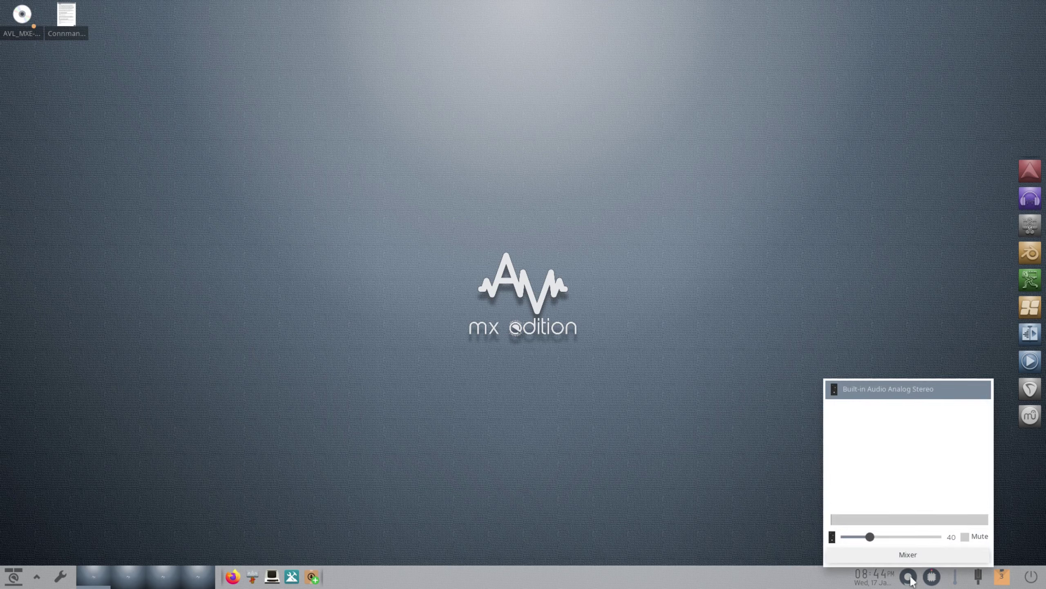
click(909, 579)
right_click(935, 578)
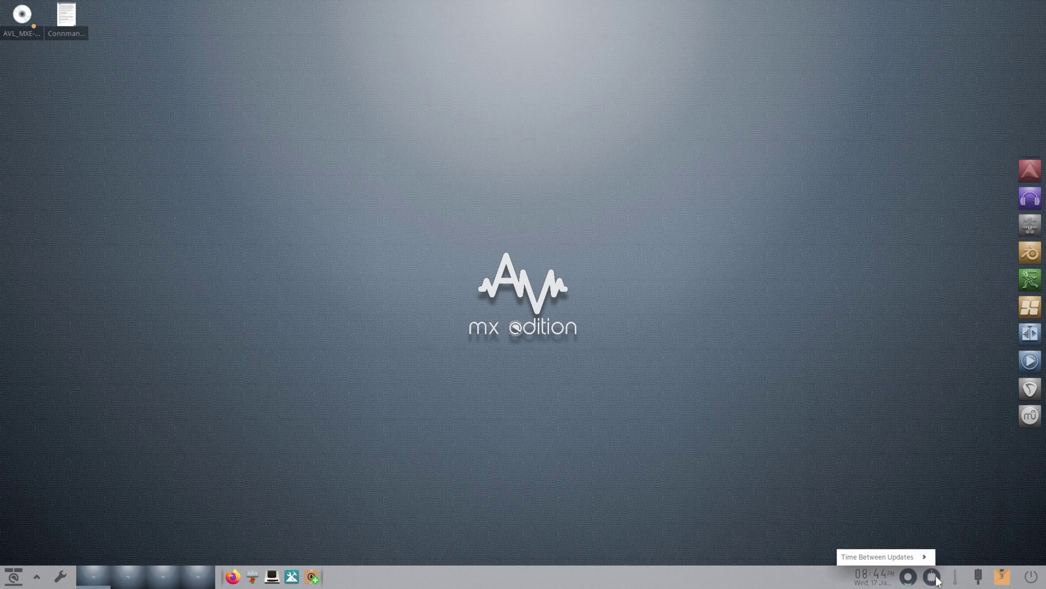
click(937, 580)
click(979, 576)
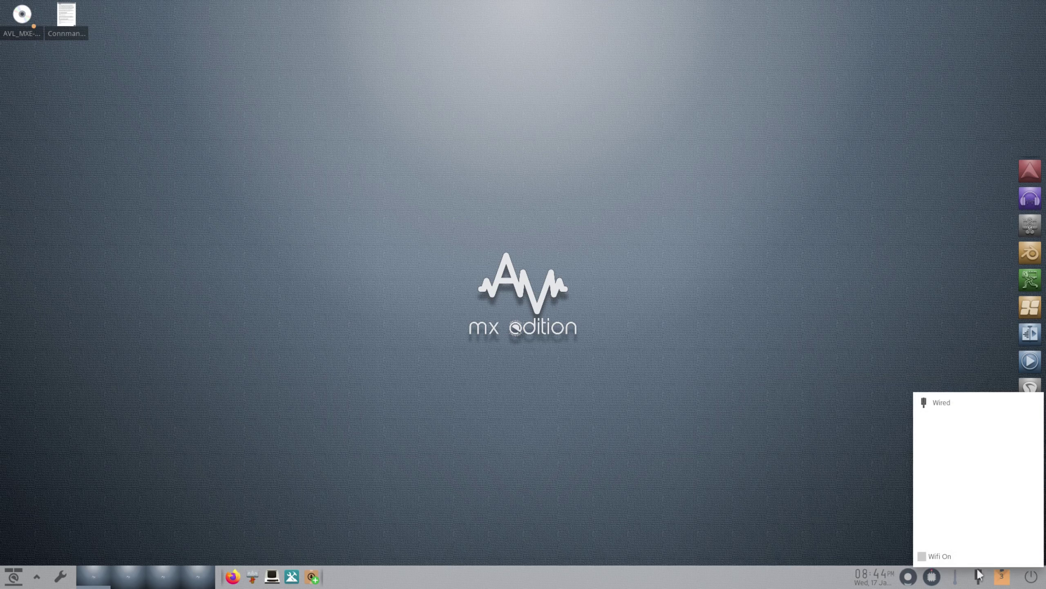
click(979, 574)
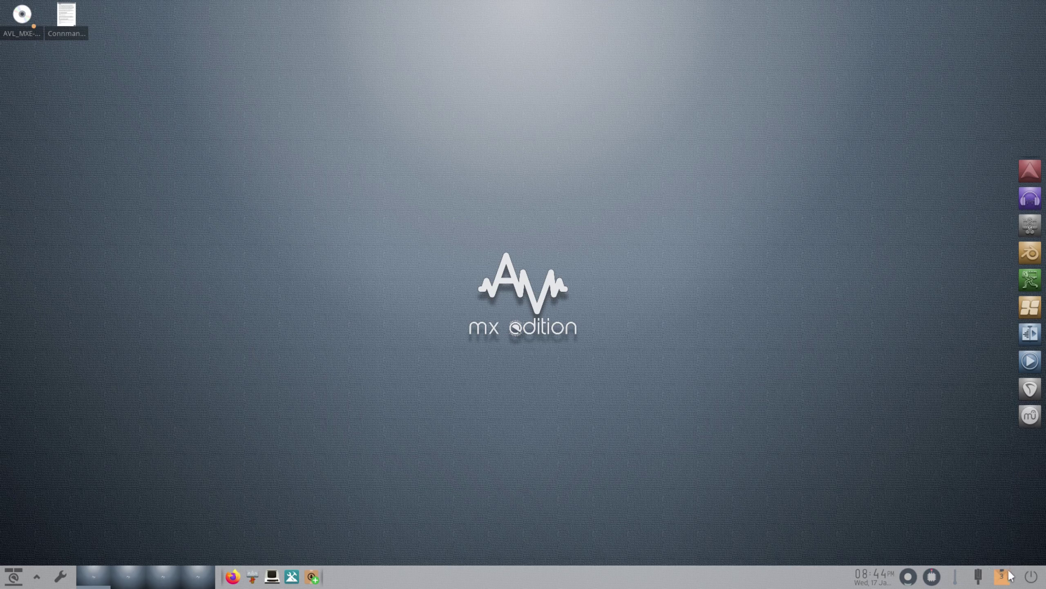
click(1002, 579)
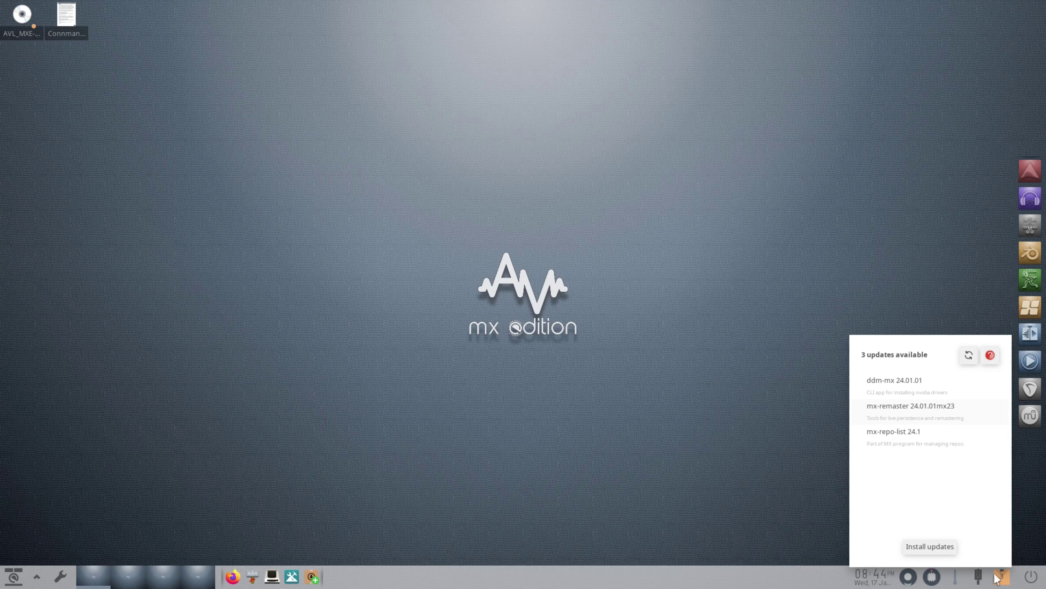
click(945, 545)
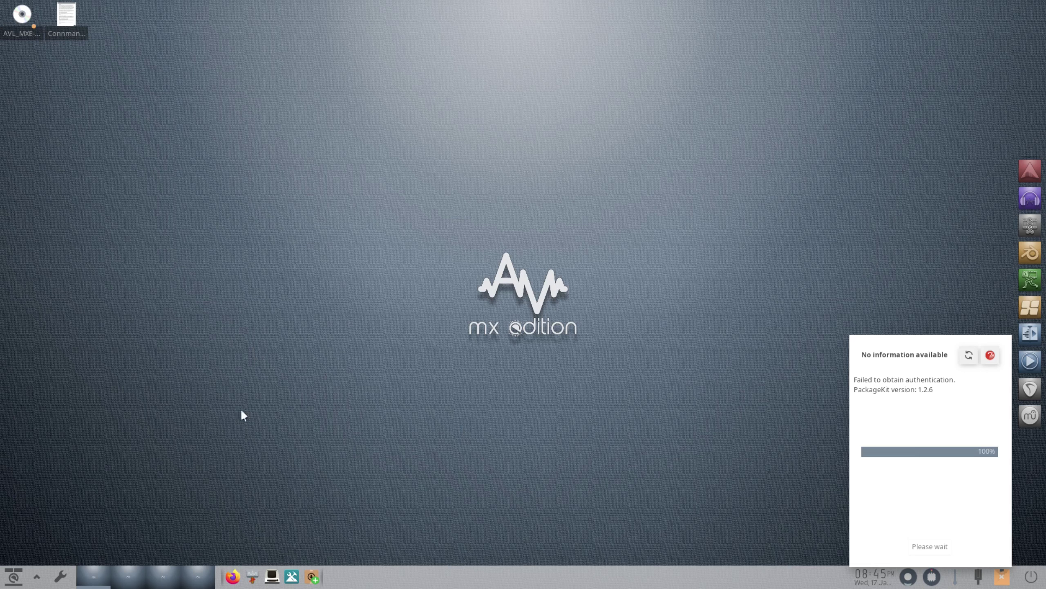
- Dismiss the update panel and browse the Main menu's System, Settings, Applications and Navigate submenus
click(38, 579)
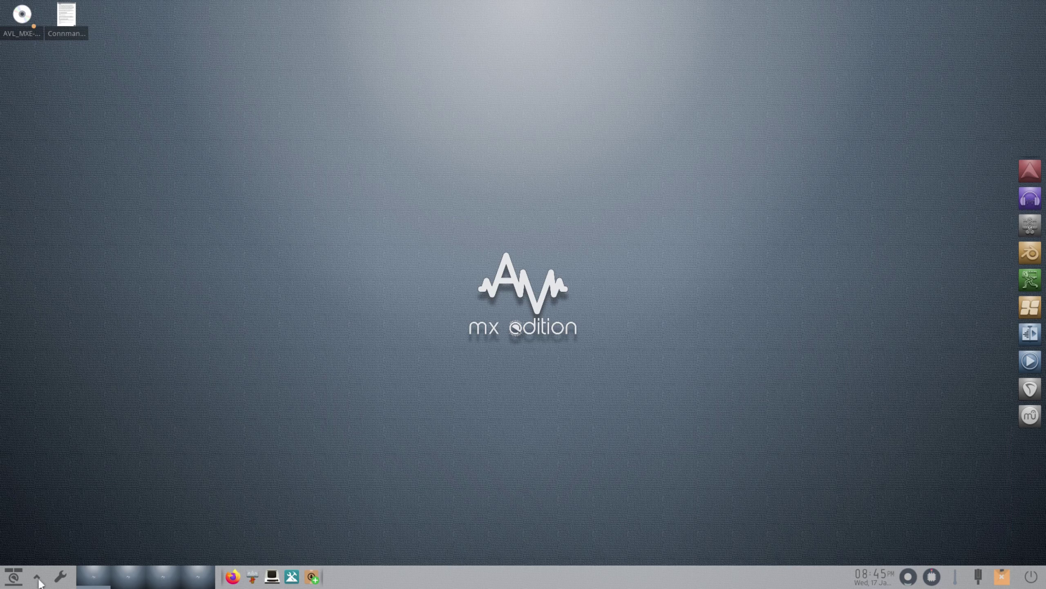
click(37, 579)
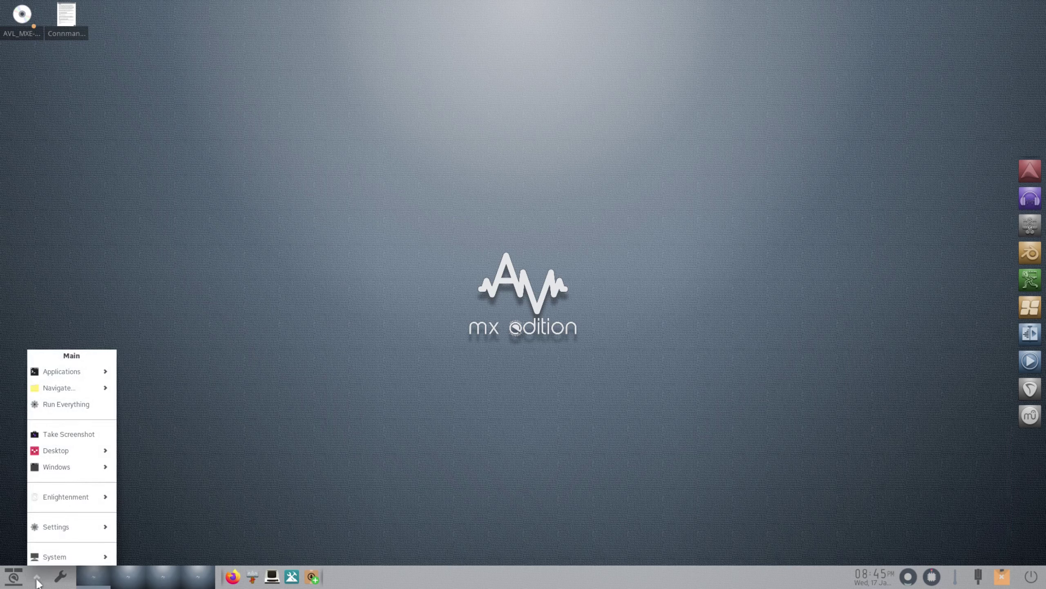
mouse_move(69, 560)
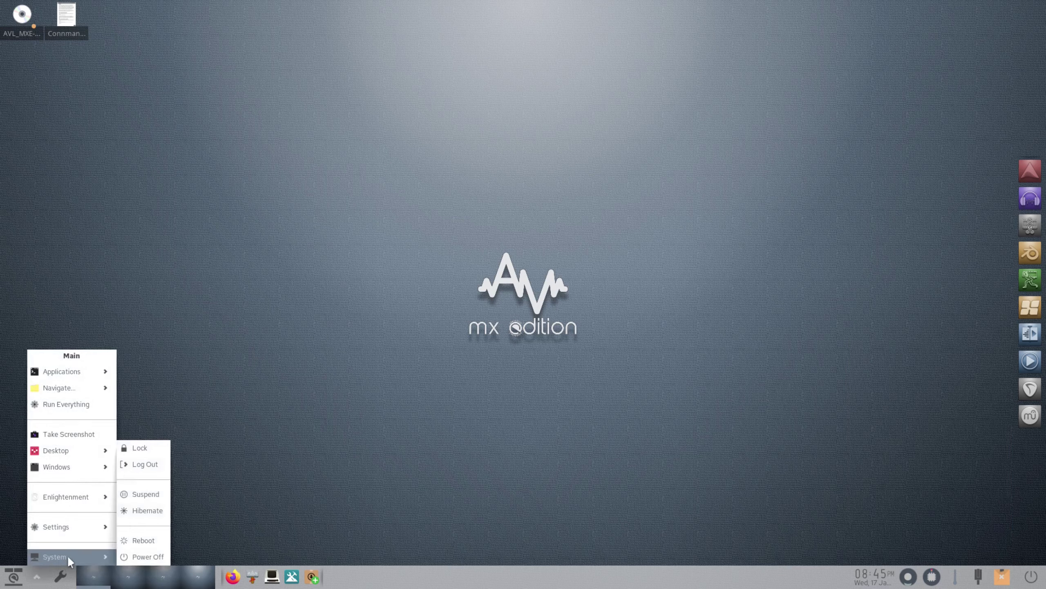
mouse_move(67, 521)
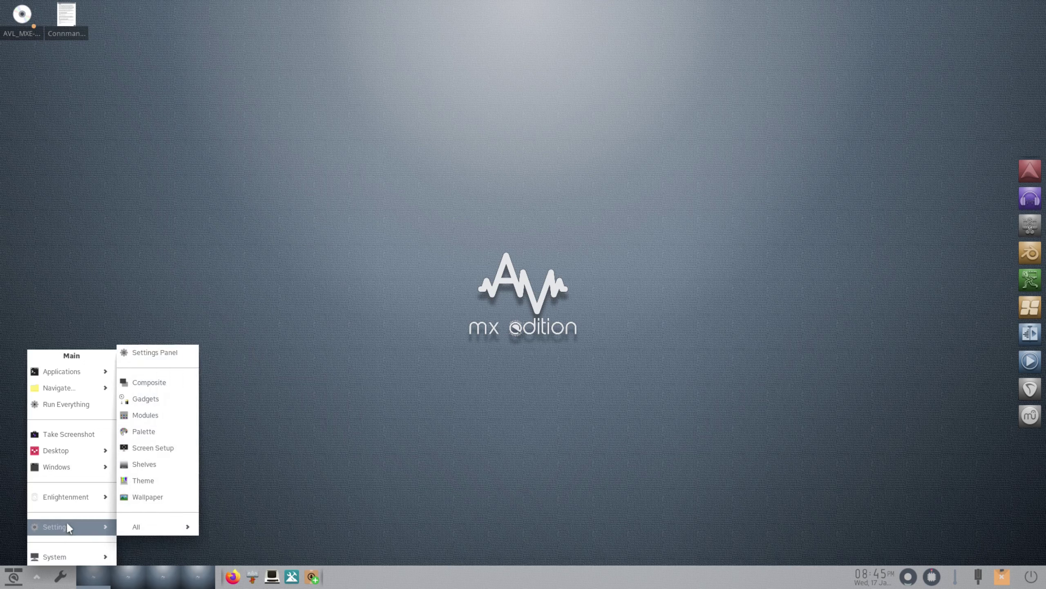
mouse_move(61, 501)
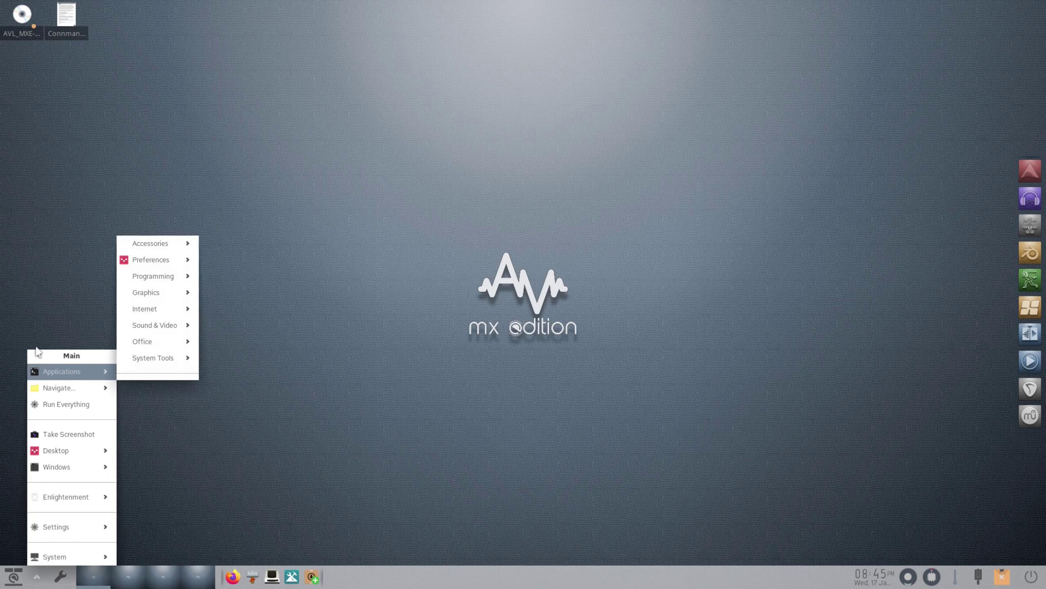
mouse_move(70, 374)
mouse_move(161, 281)
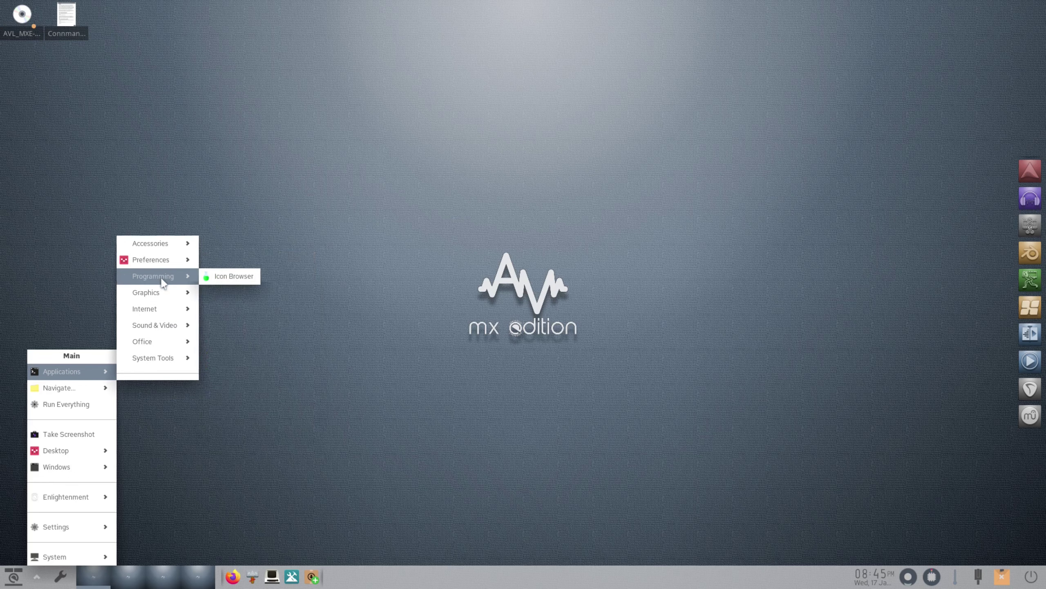
mouse_move(158, 325)
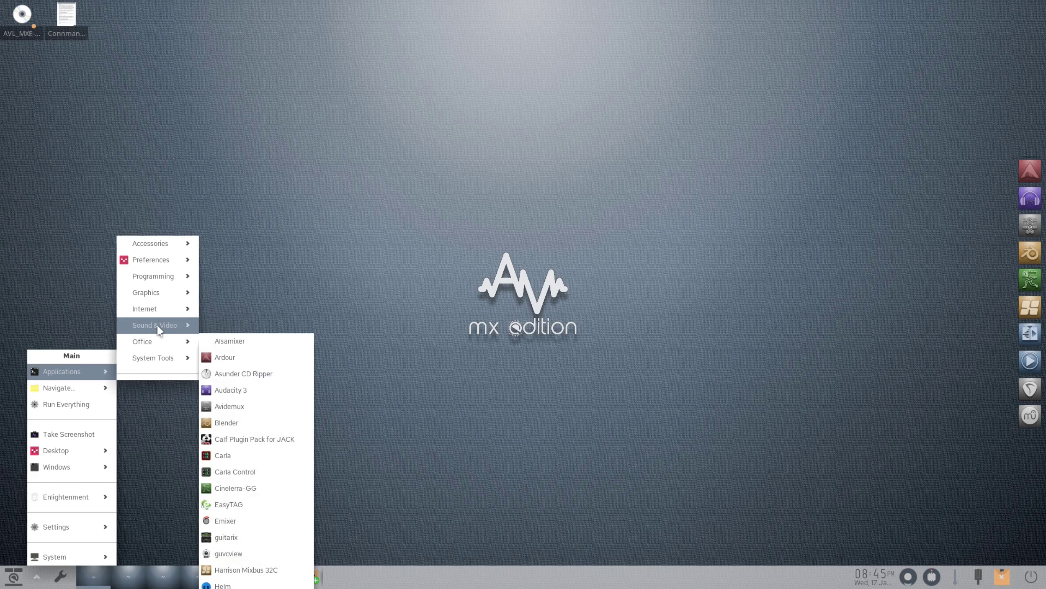
mouse_move(66, 392)
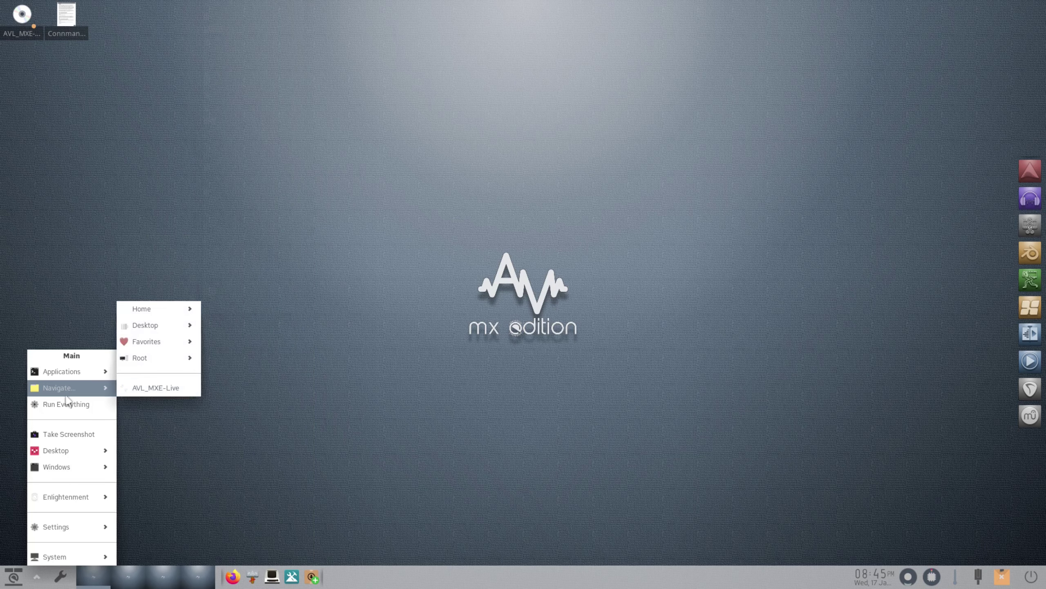
click(150, 411)
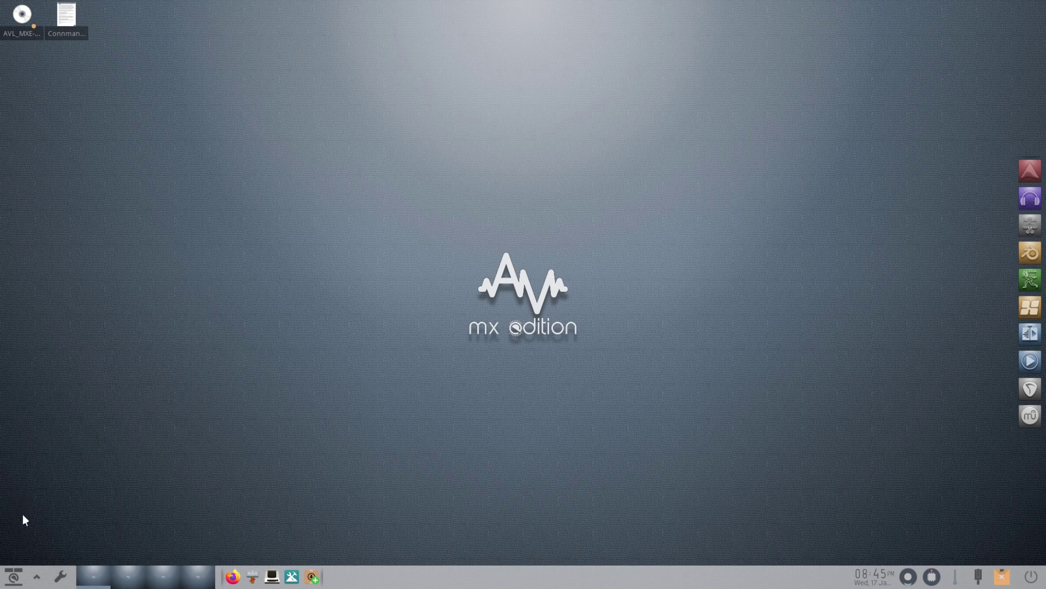
- Open the launcher's Sound & Video category and scroll its app list, Alsamixer to Yoshimi
click(12, 576)
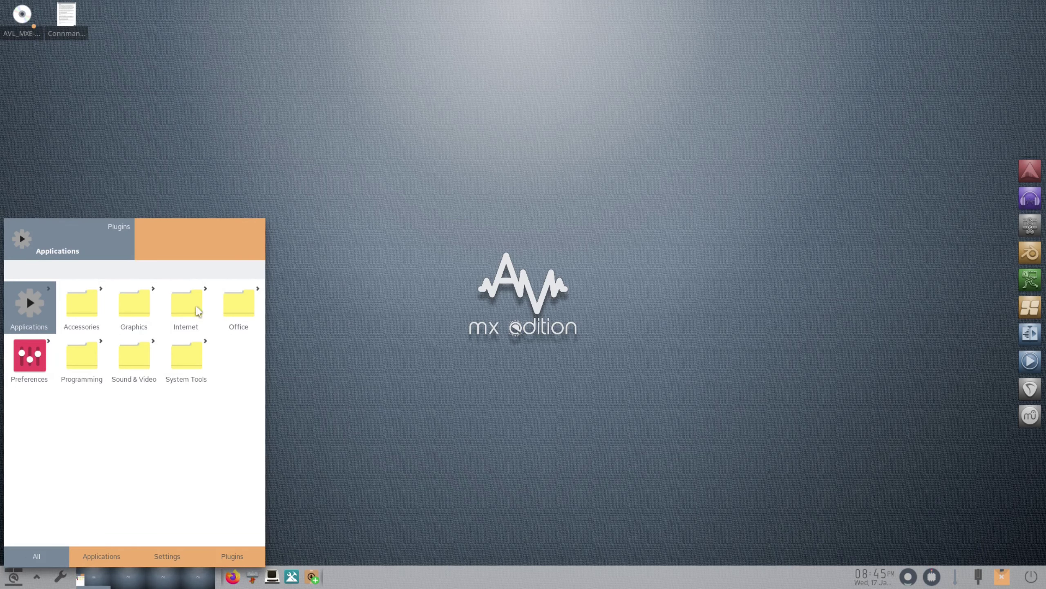
click(144, 354)
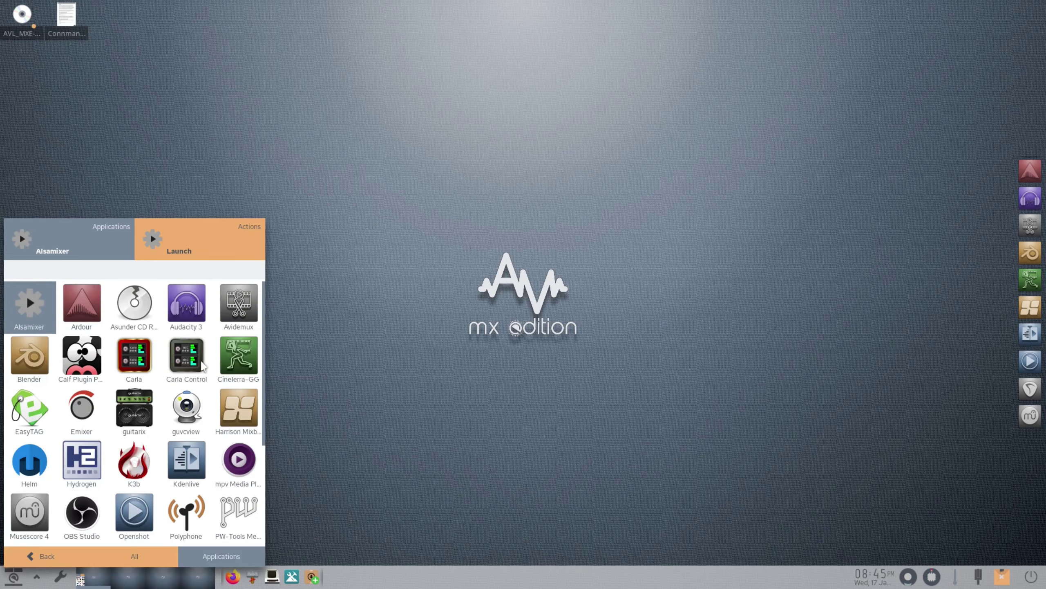
scroll(168, 361, down, 1)
scroll(167, 358, down, 4)
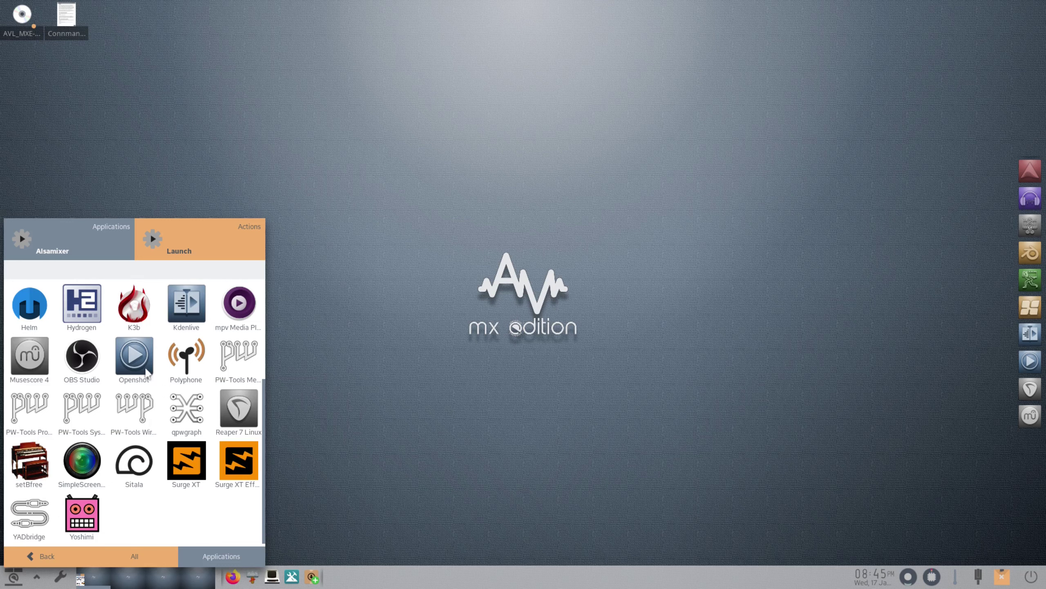
scroll(150, 355, up, 5)
scroll(149, 351, up, 1)
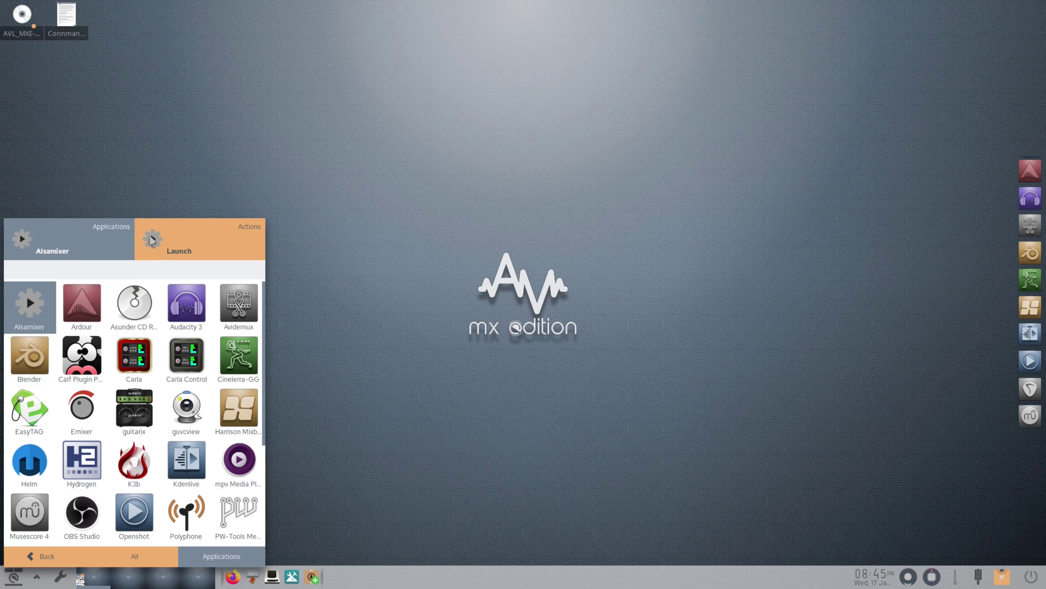
- Launch Alsamixer, try Master volume 81 and 100, leave it at 27, then close the mixer
click(17, 309)
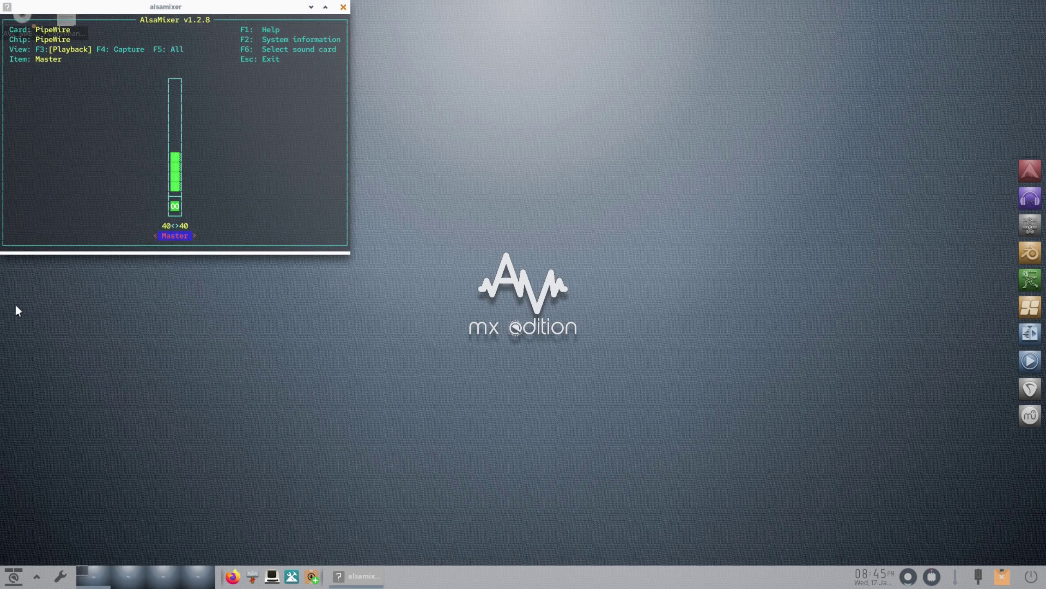
drag(229, 8, 531, 224)
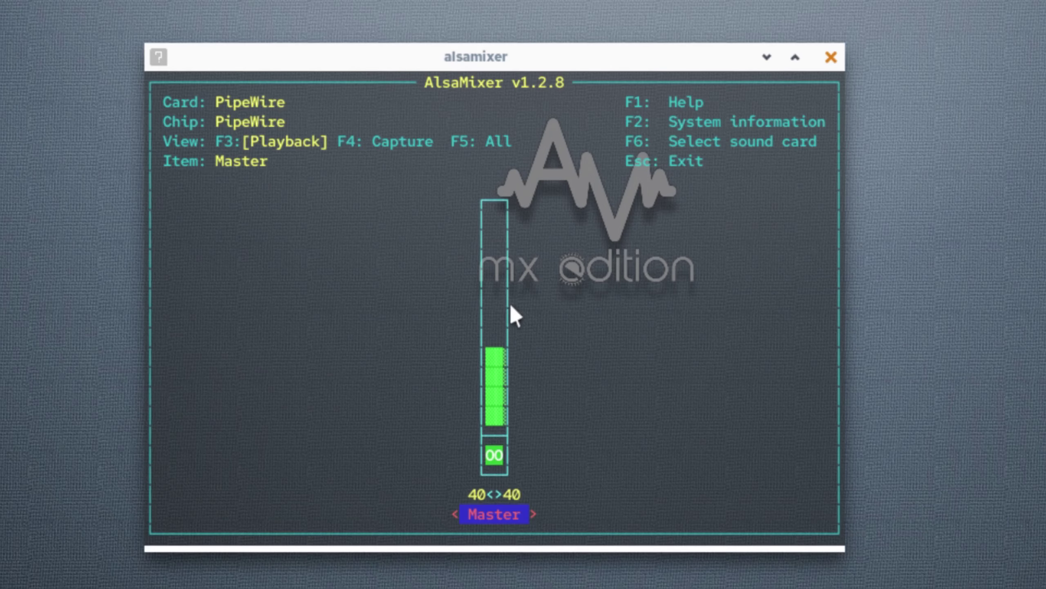
click(500, 261)
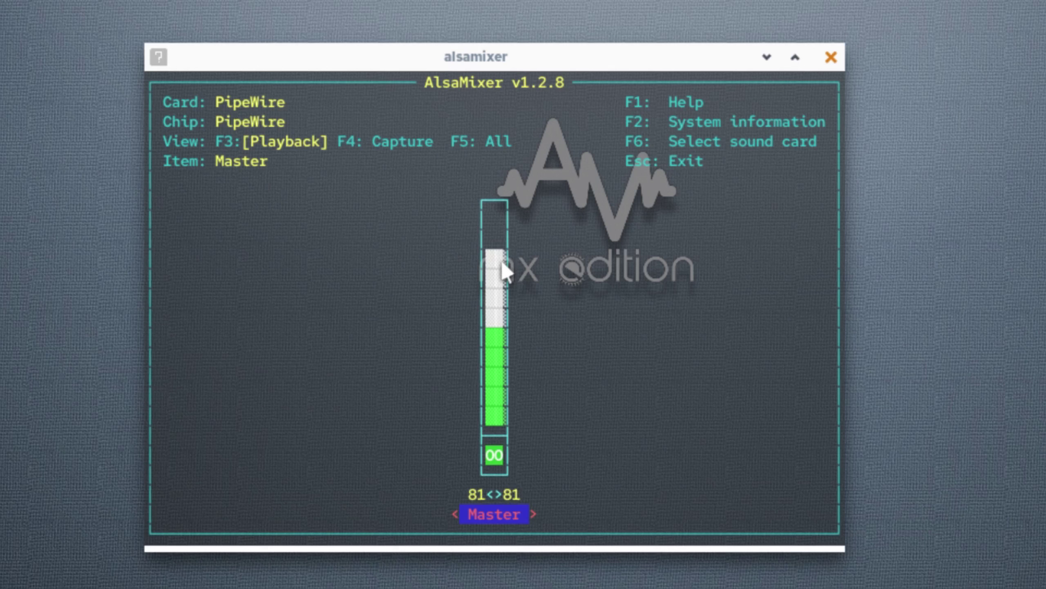
click(496, 225)
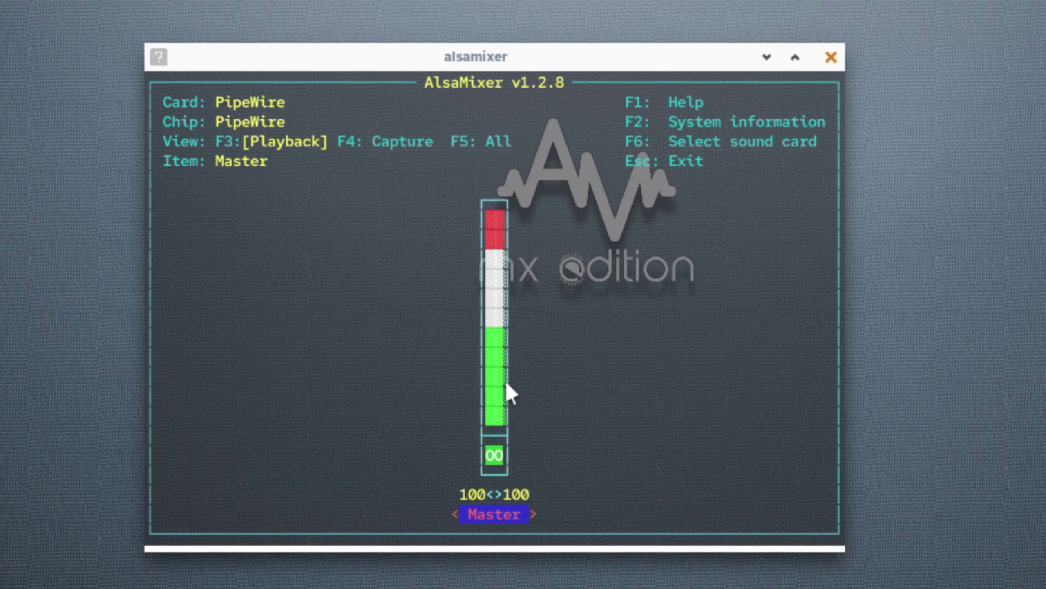
click(492, 382)
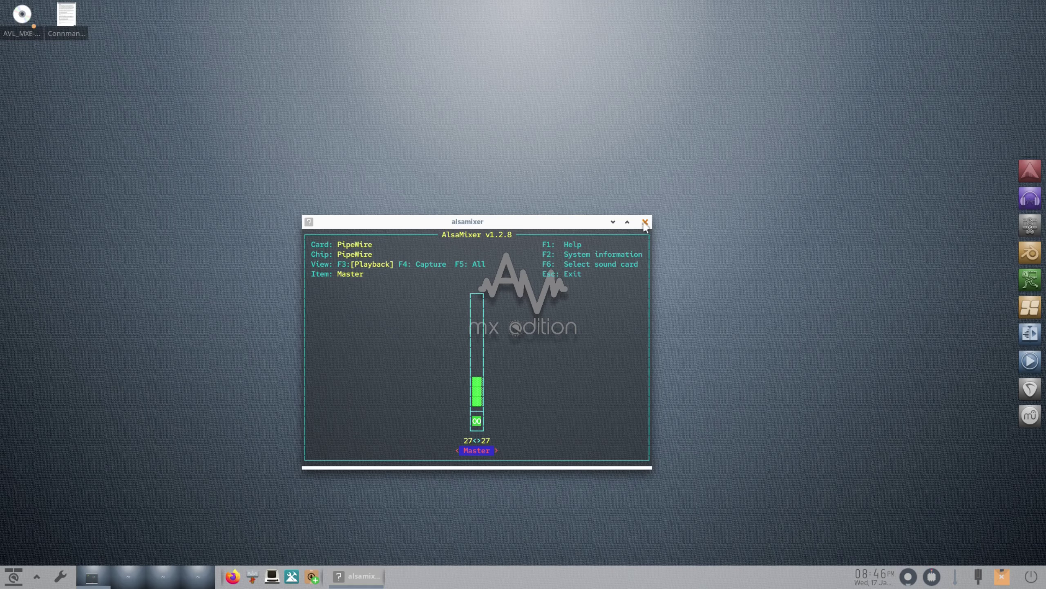
click(645, 223)
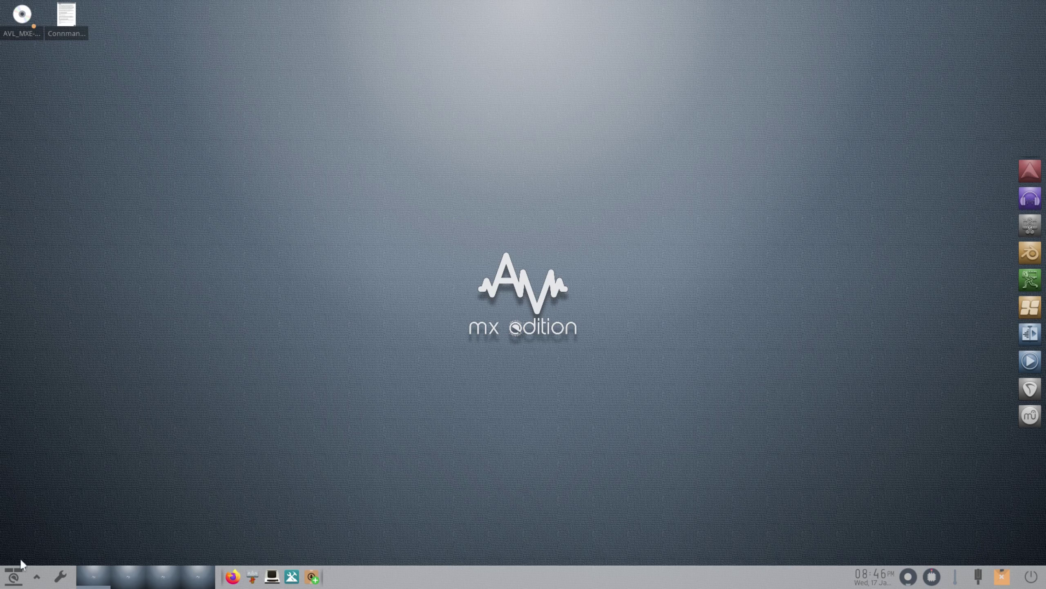
- Launch Ardour from the Sound & Video section of the applications menu
click(15, 578)
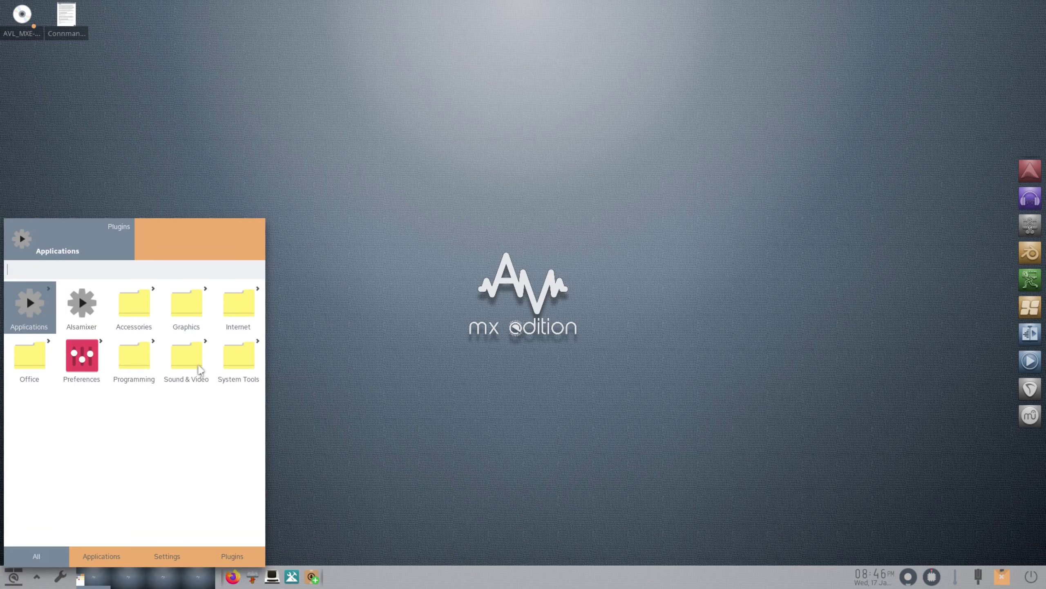
click(201, 371)
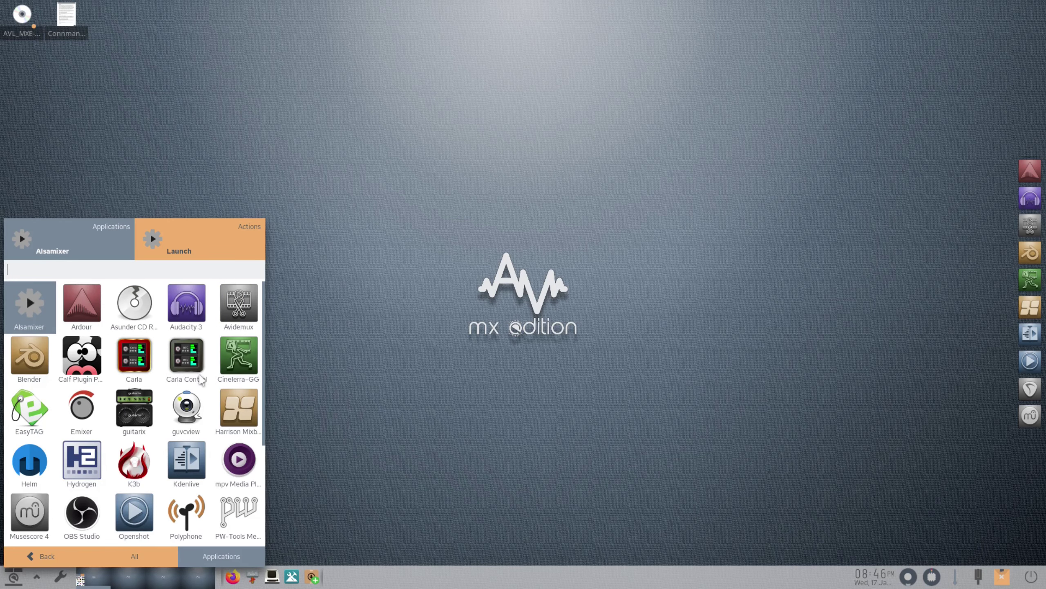
click(78, 300)
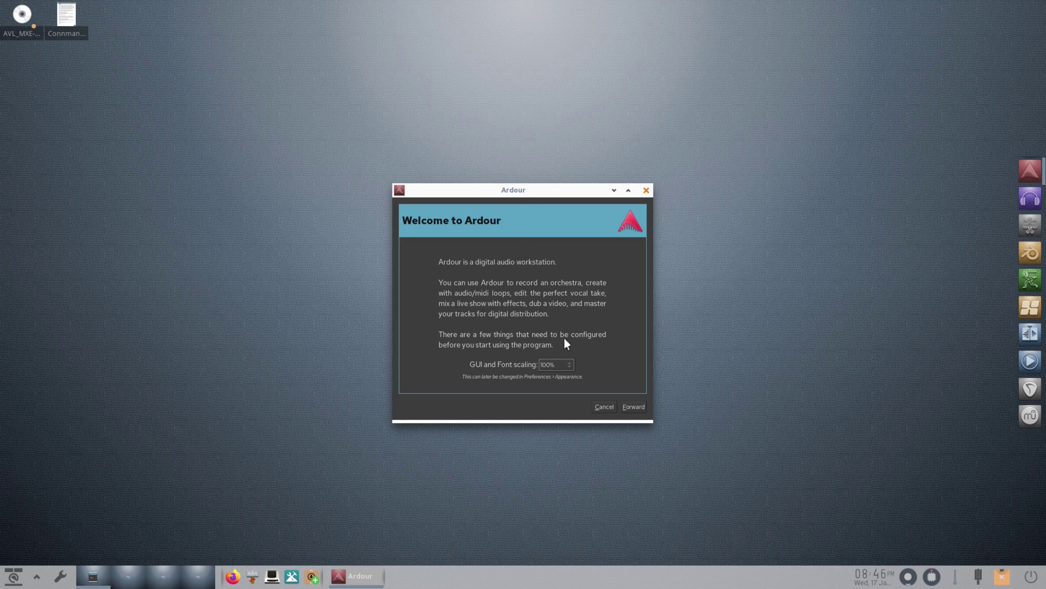
- Complete Ardour's first-run wizard, keeping the default folder for new sessions
click(636, 407)
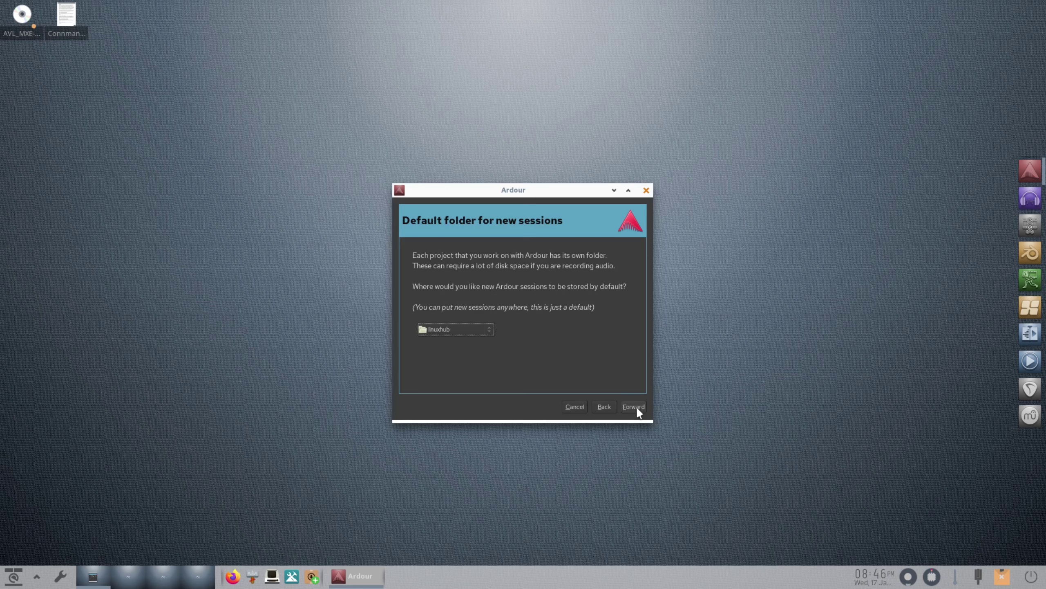
click(636, 407)
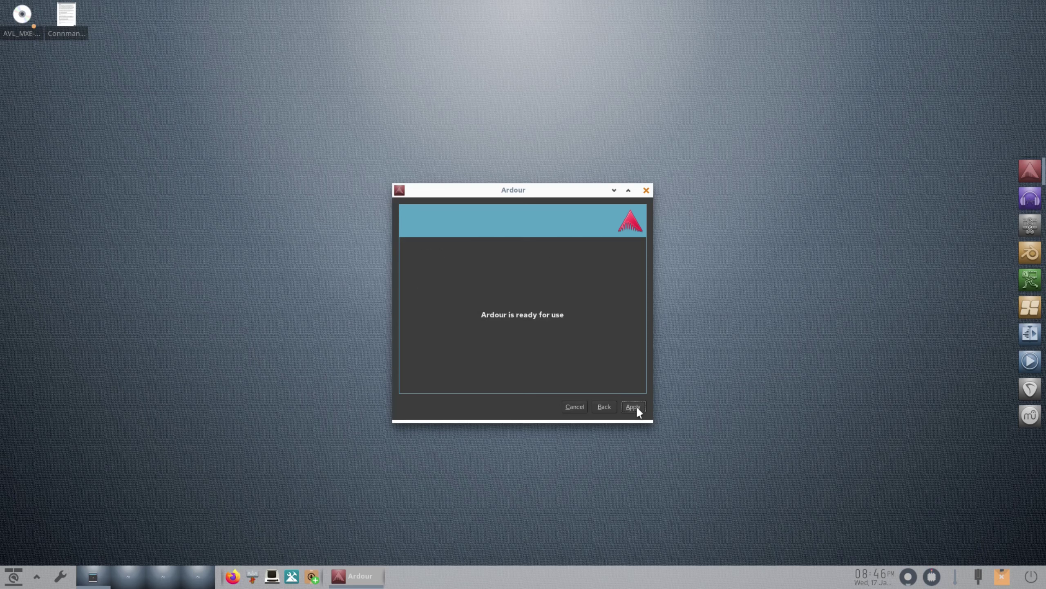
click(633, 406)
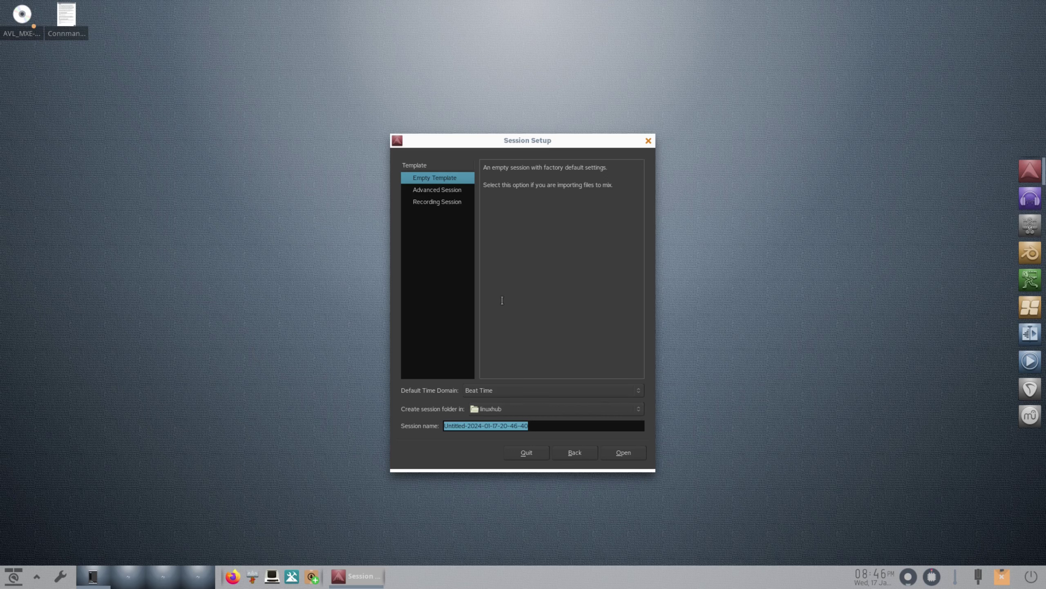
- Look at the Advanced Session and Recording Session templates, then quit Ardour without a session
click(435, 191)
click(427, 201)
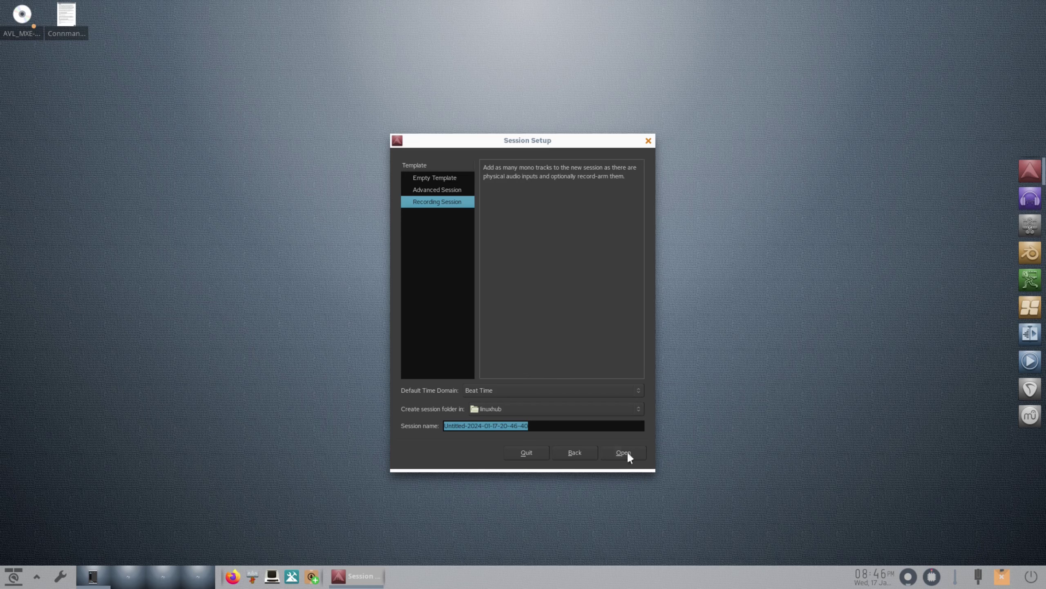
click(526, 452)
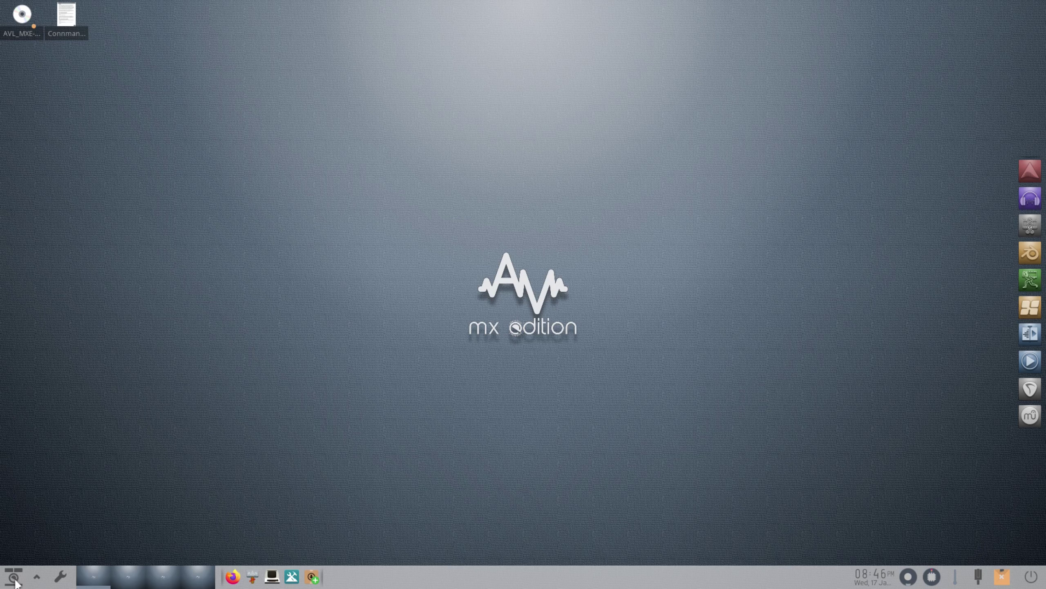
- Browse into Sound & Video, back out and in again, and launch Audacity 3
click(15, 579)
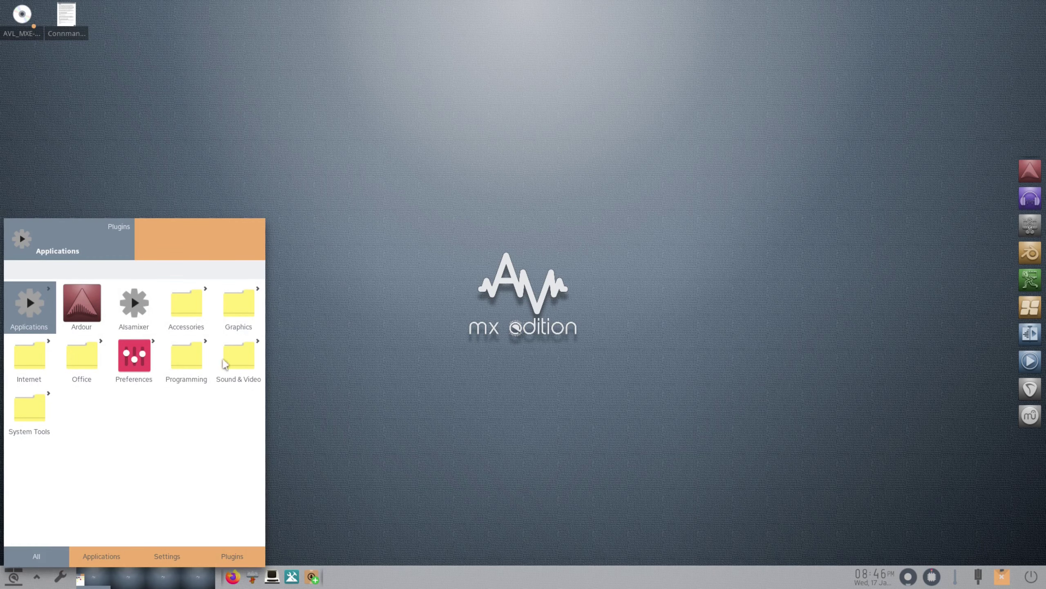
click(224, 364)
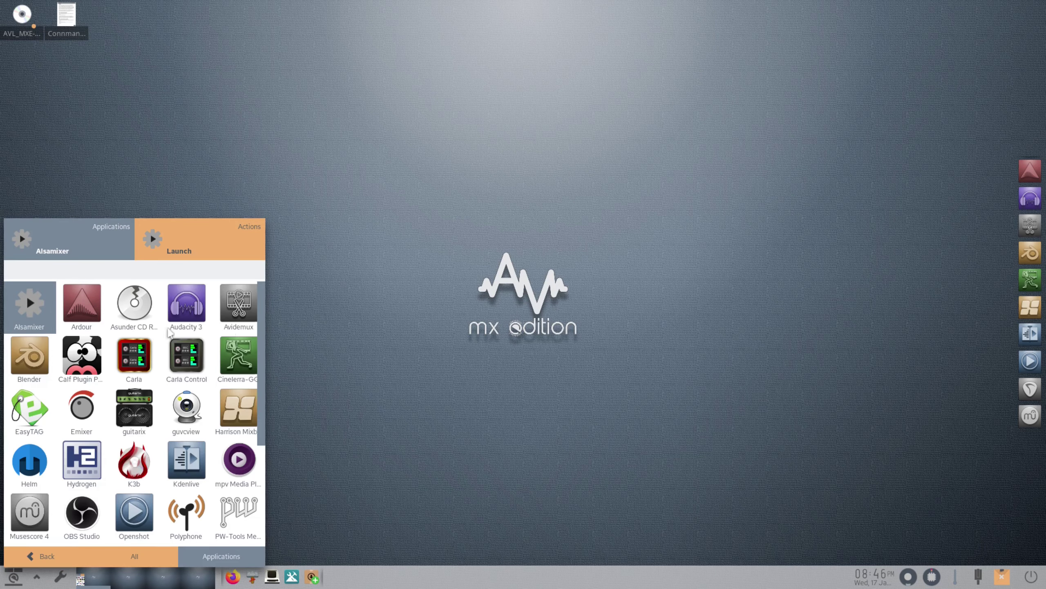
click(34, 556)
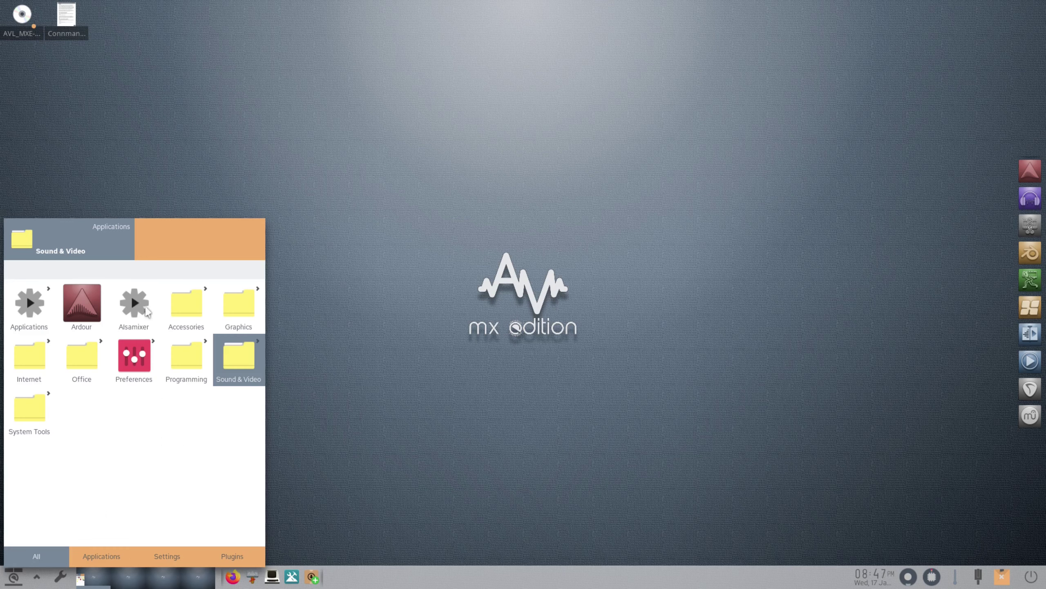
click(234, 358)
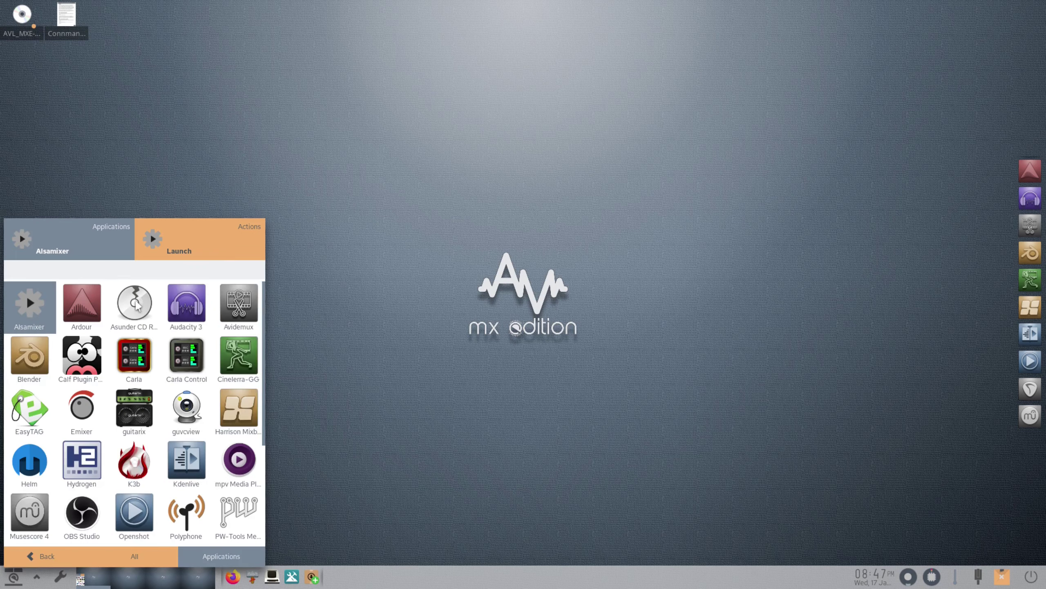
click(187, 303)
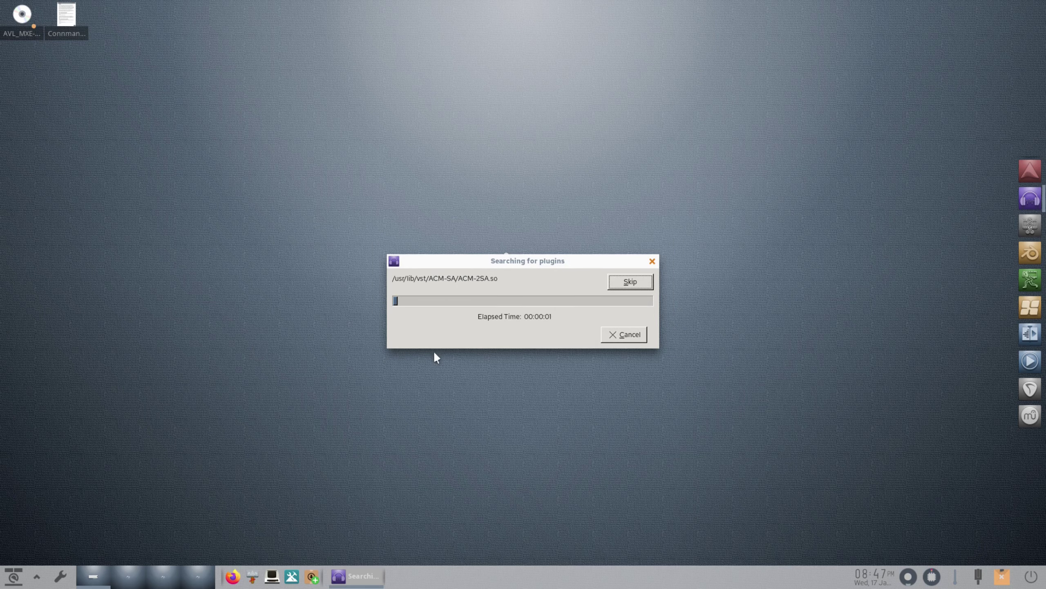
- Launch Avidemux from the Sound & Video applications while Audacity scans plugins
click(9, 580)
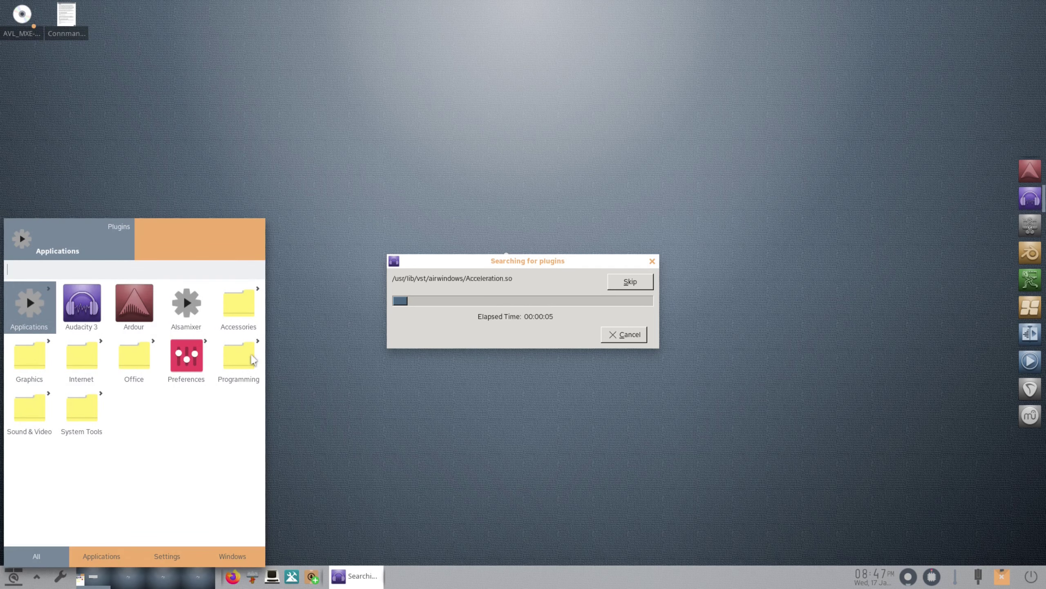
click(29, 406)
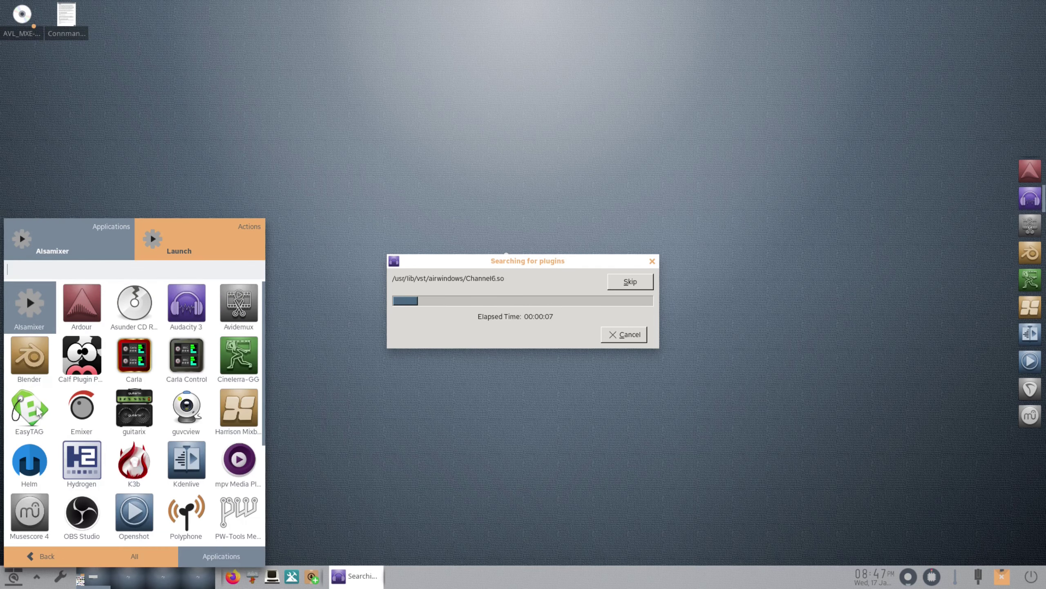
click(242, 311)
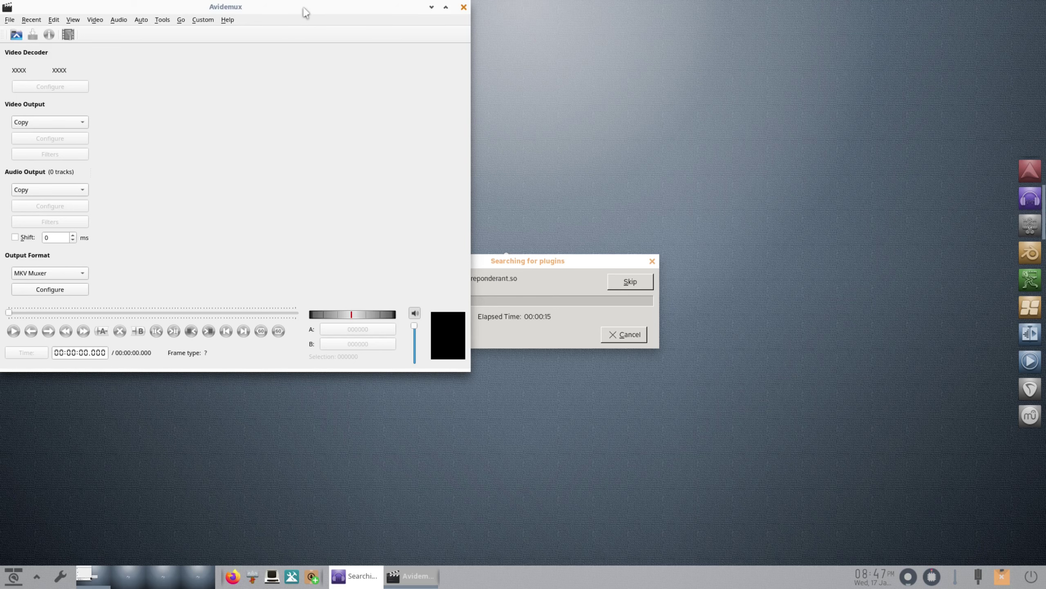
- Center the Avidemux window, view its About dialog (version 2.8.1), and close it
drag(305, 12, 566, 119)
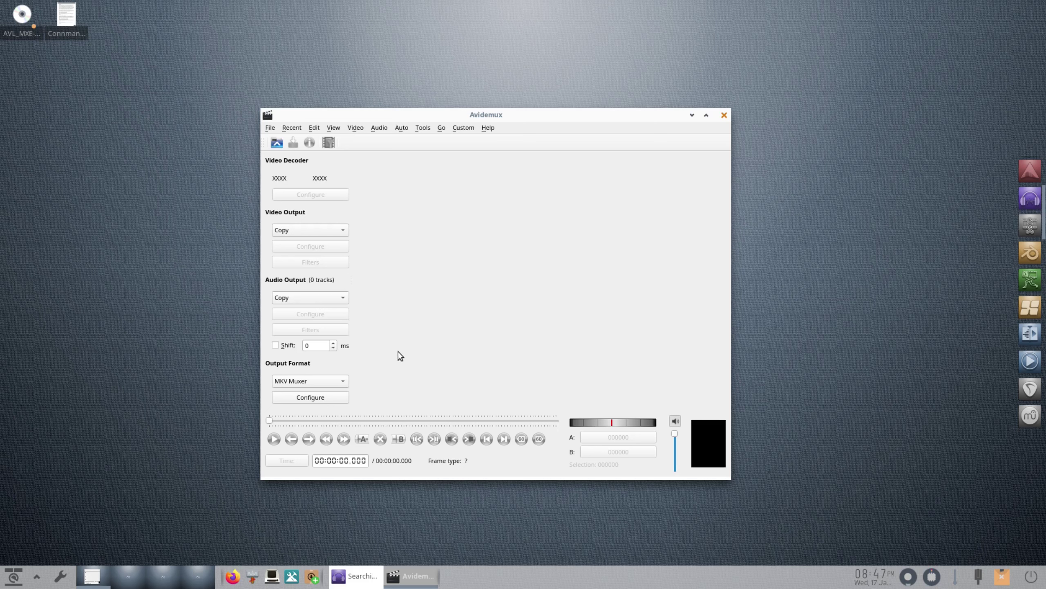
click(488, 128)
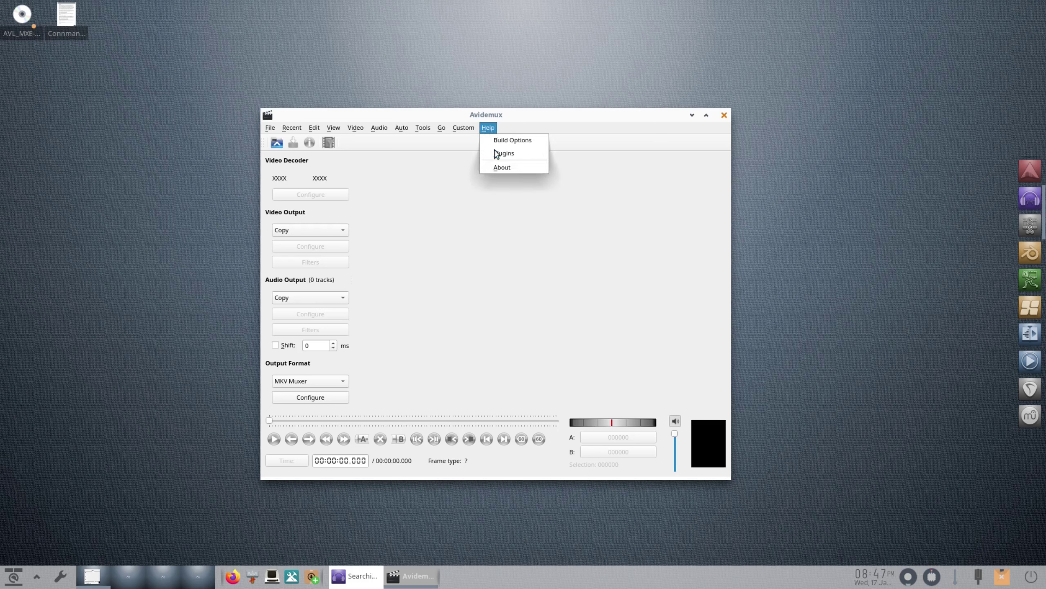
click(515, 168)
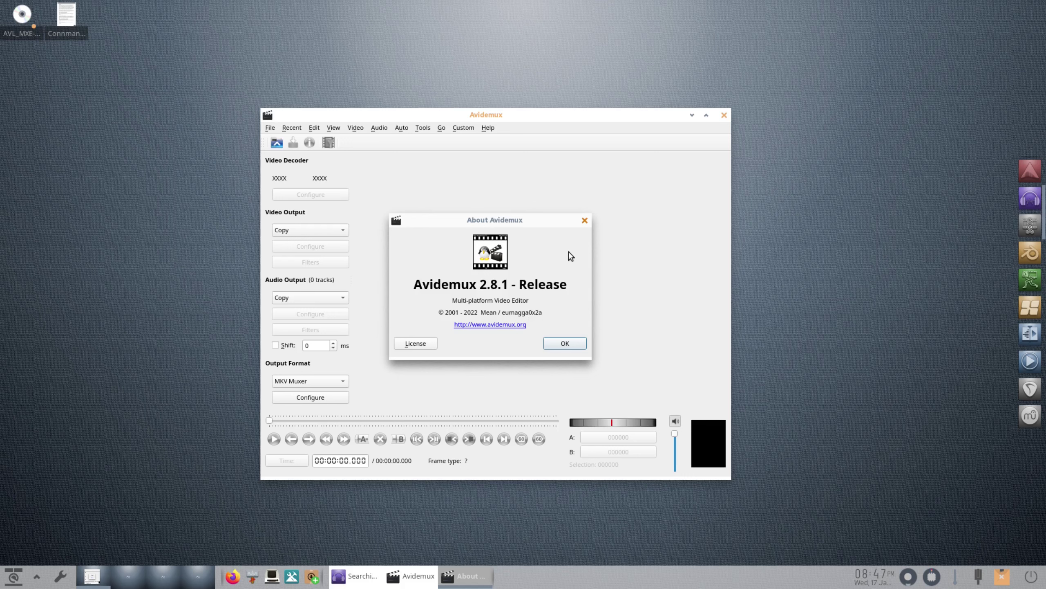
click(585, 221)
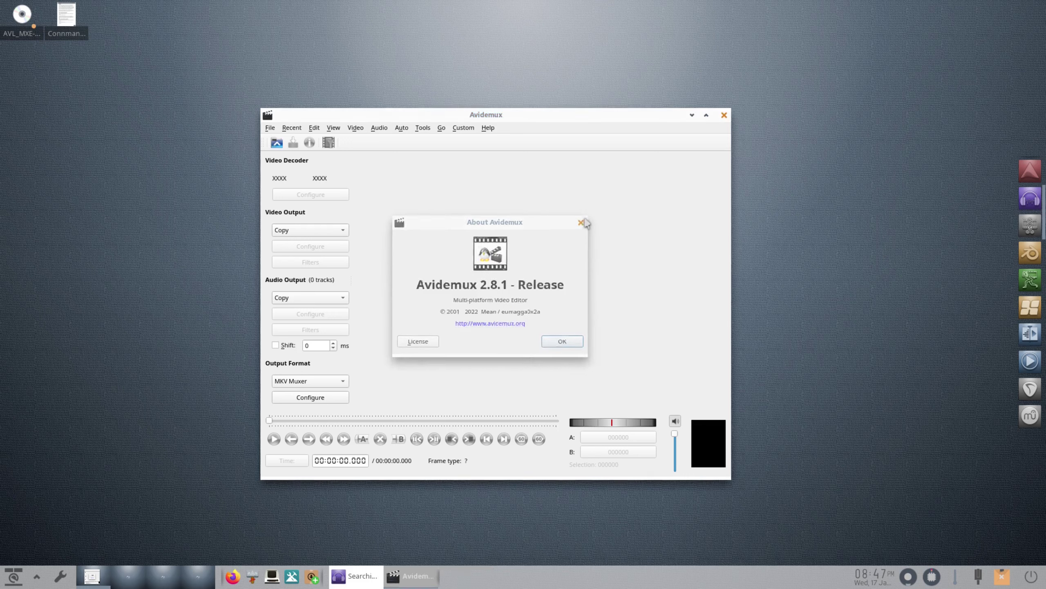
- Close Avidemux and bring up the Sound & Video application list again
click(724, 116)
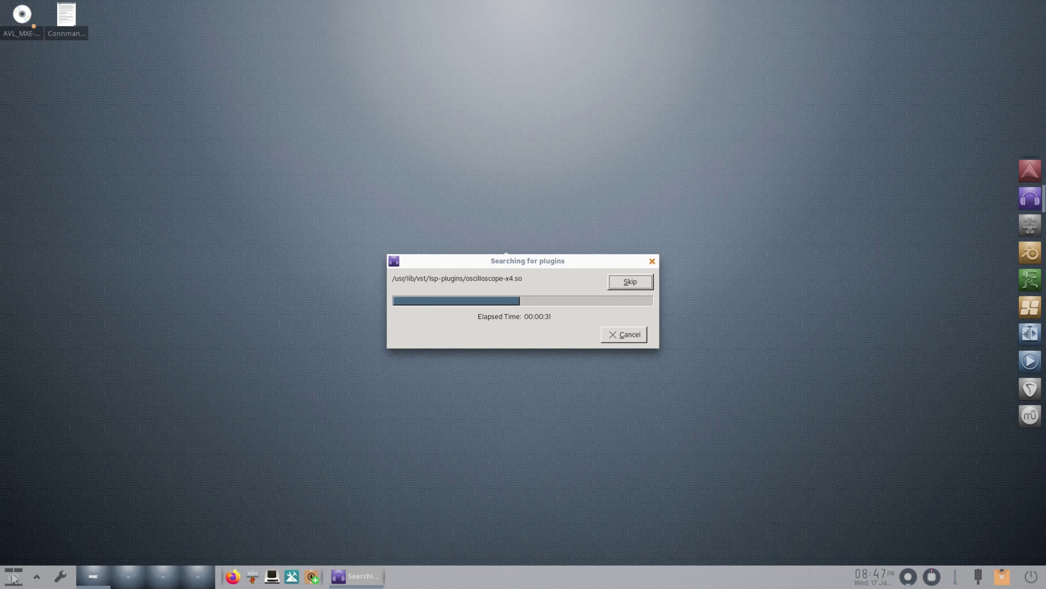
click(14, 578)
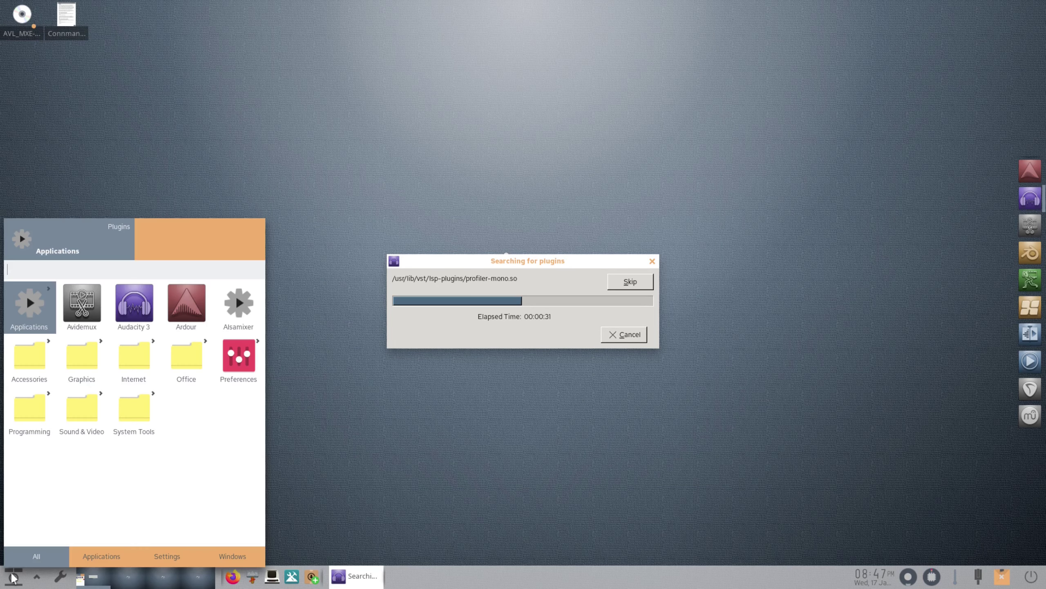
click(74, 418)
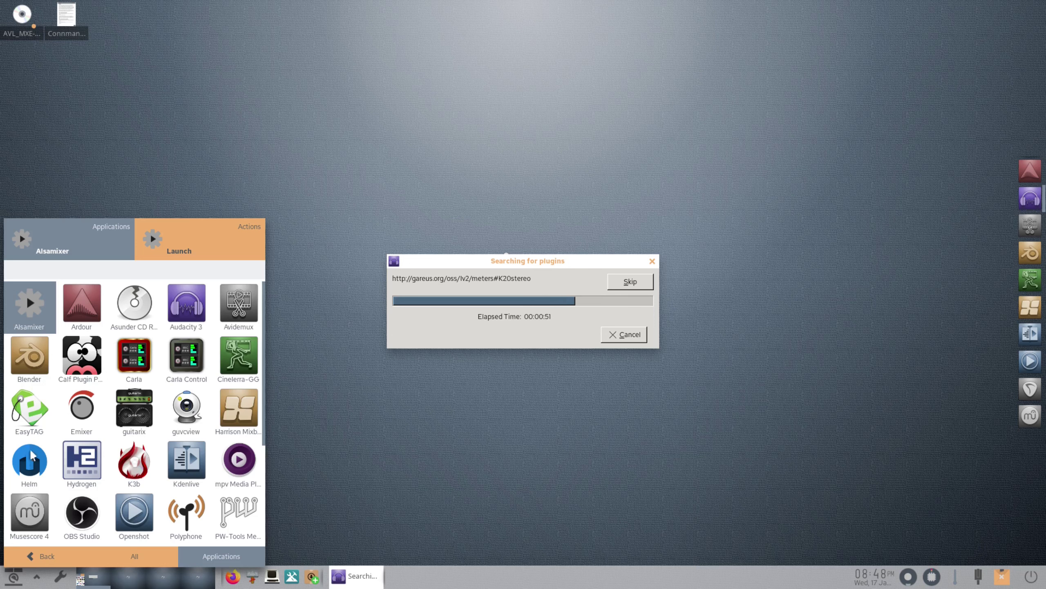
click(22, 462)
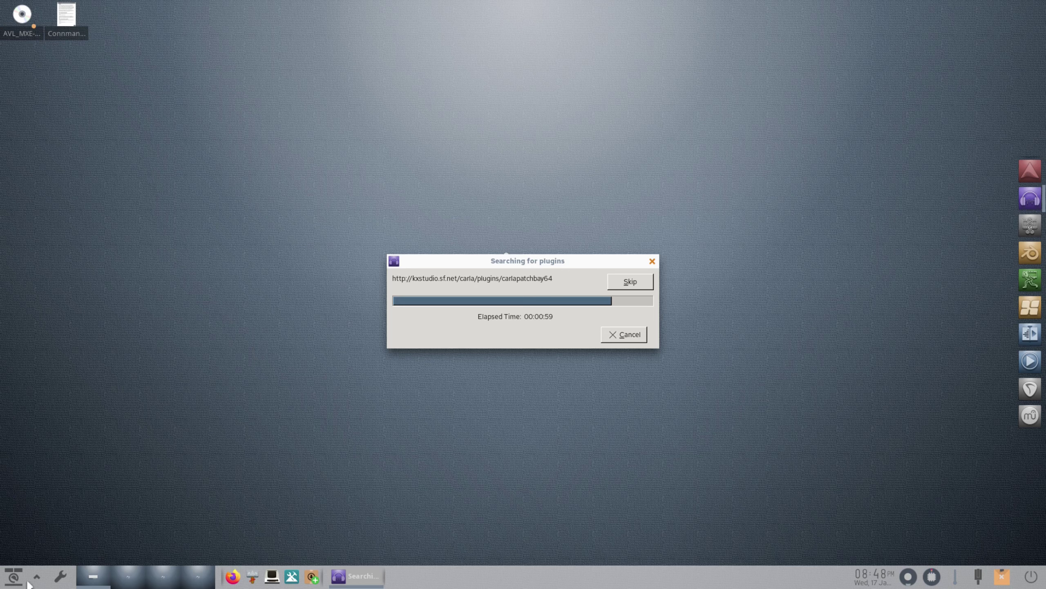
click(8, 576)
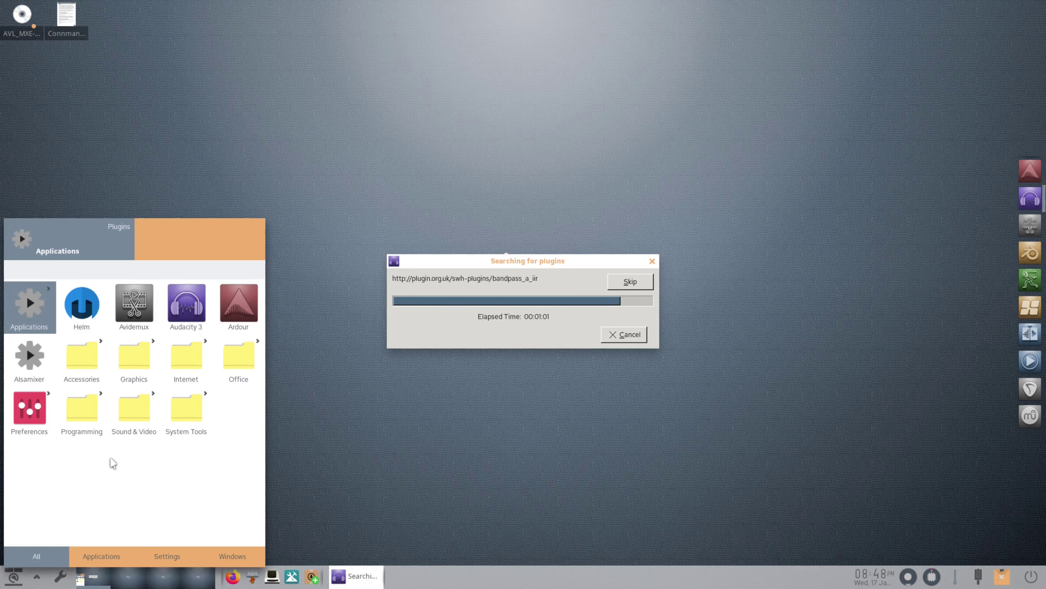
click(136, 414)
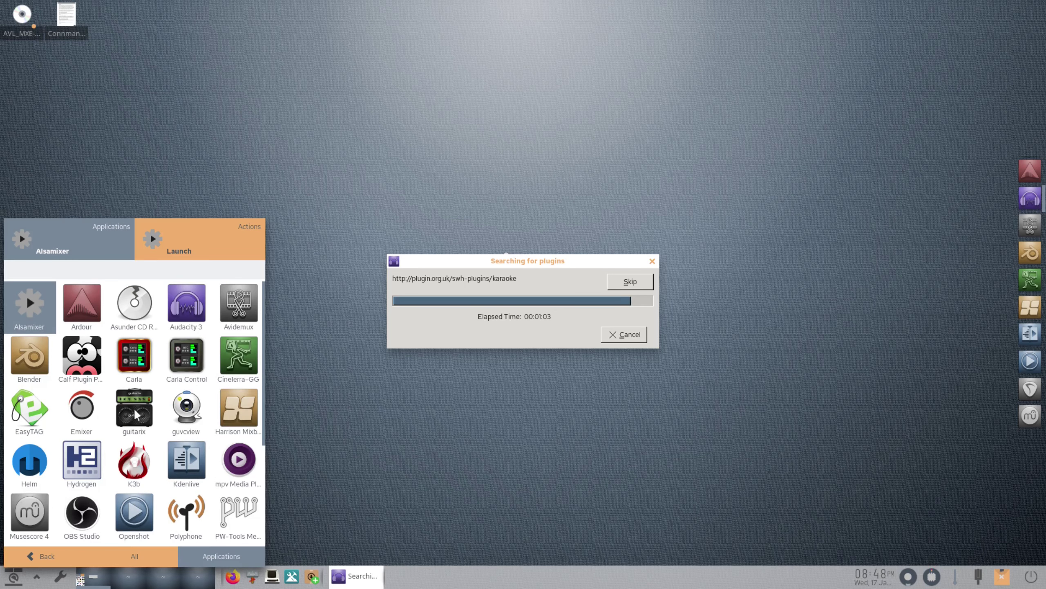
- Launch Hydrogen, dismiss its development-version notice, and close the Mixer window
click(76, 469)
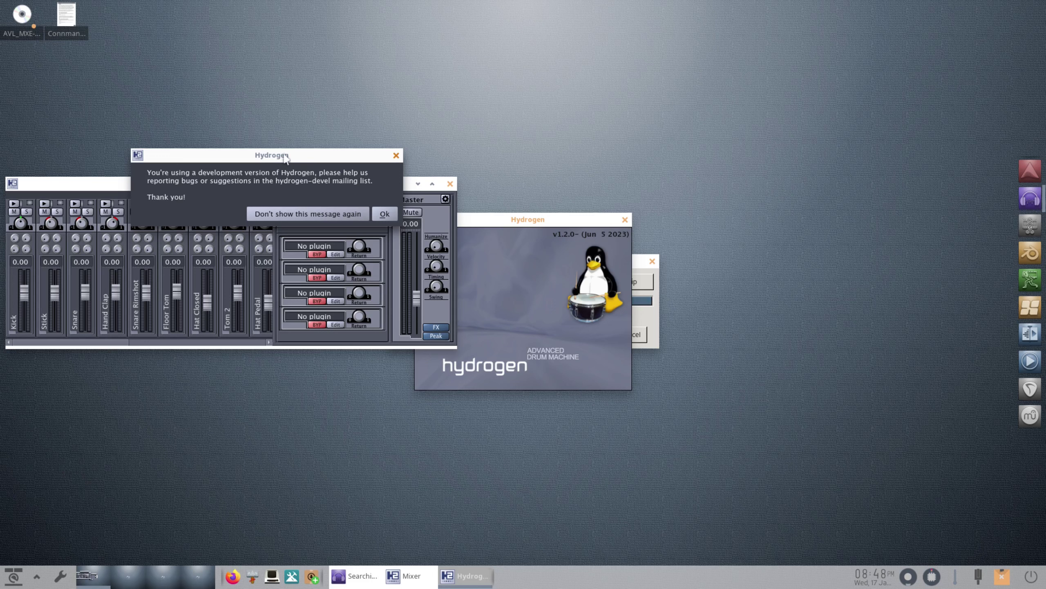
drag(301, 155, 393, 79)
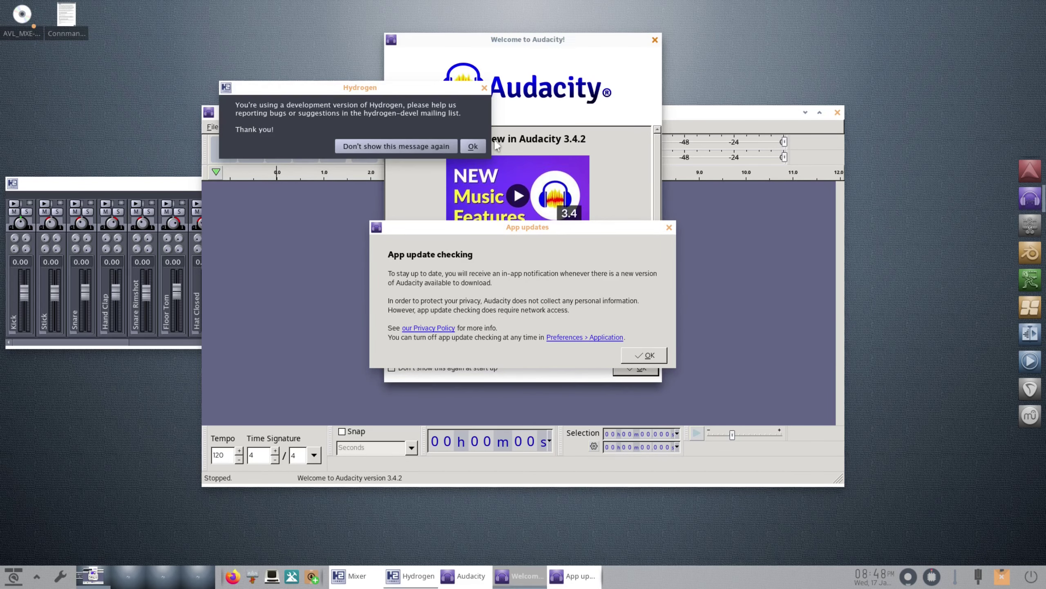
click(473, 145)
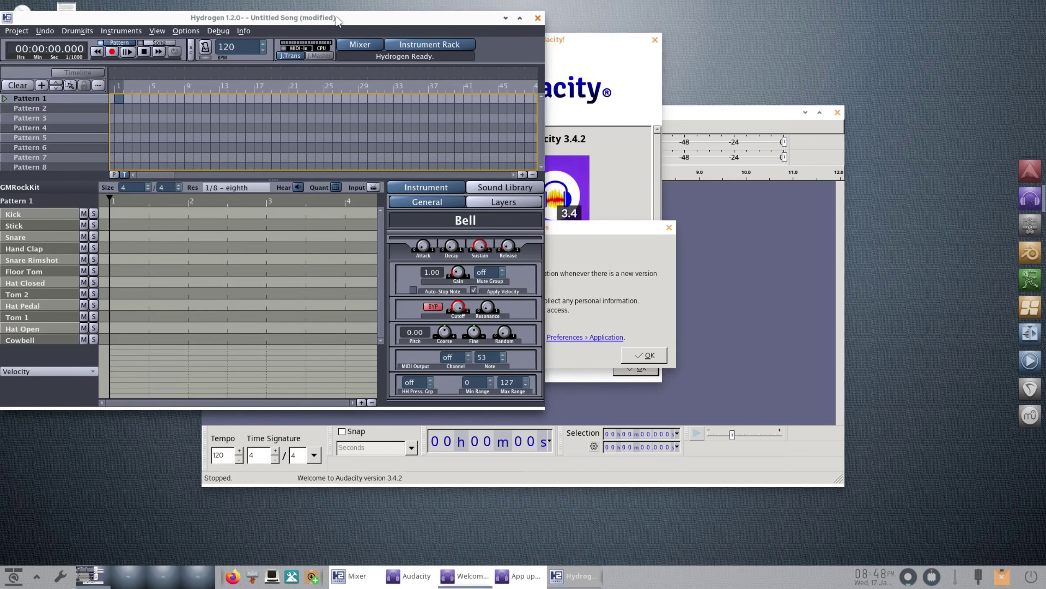
drag(337, 21, 569, 75)
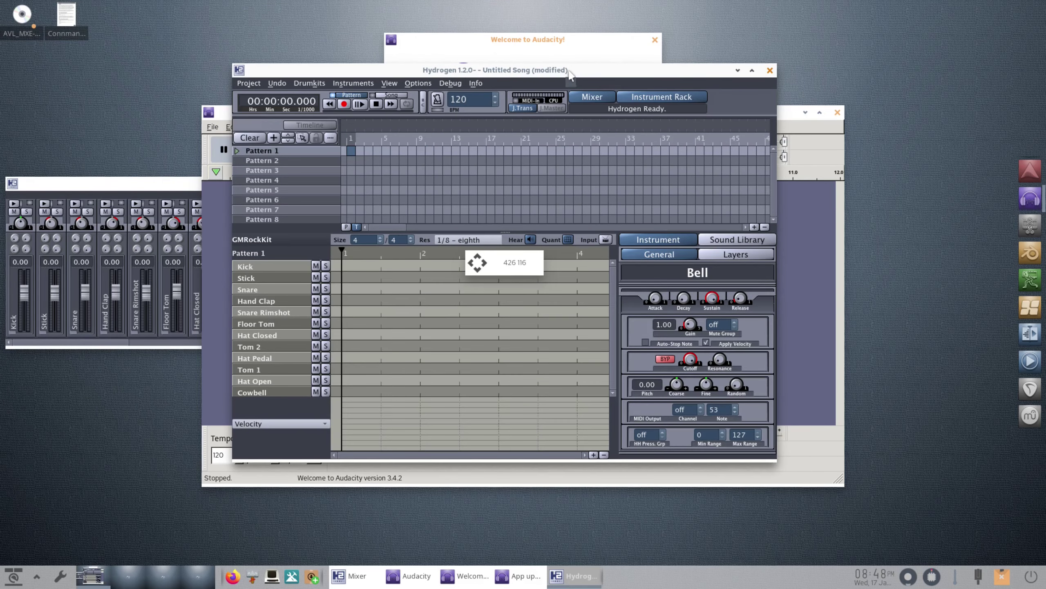
click(102, 184)
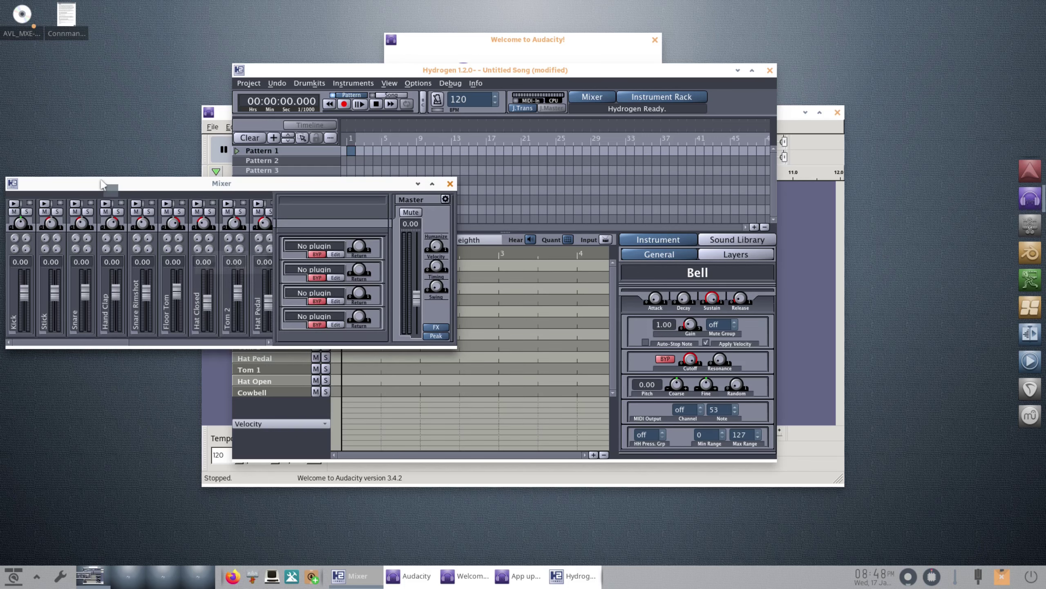
drag(102, 183, 573, 222)
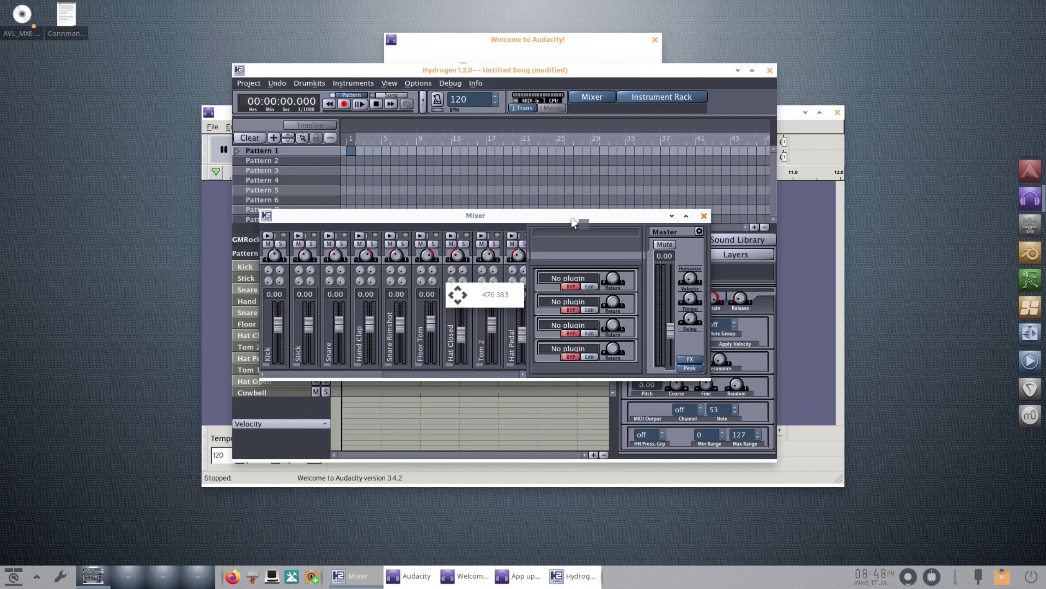
click(705, 215)
- View Hydrogen's About information, then quit Hydrogen, discarding the untitled song
click(476, 83)
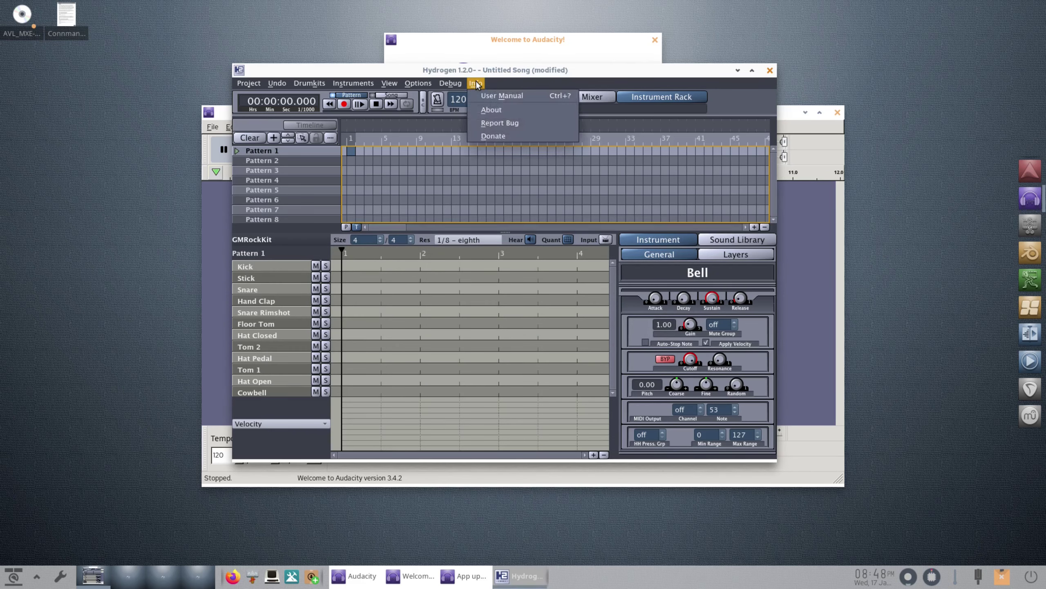
click(498, 110)
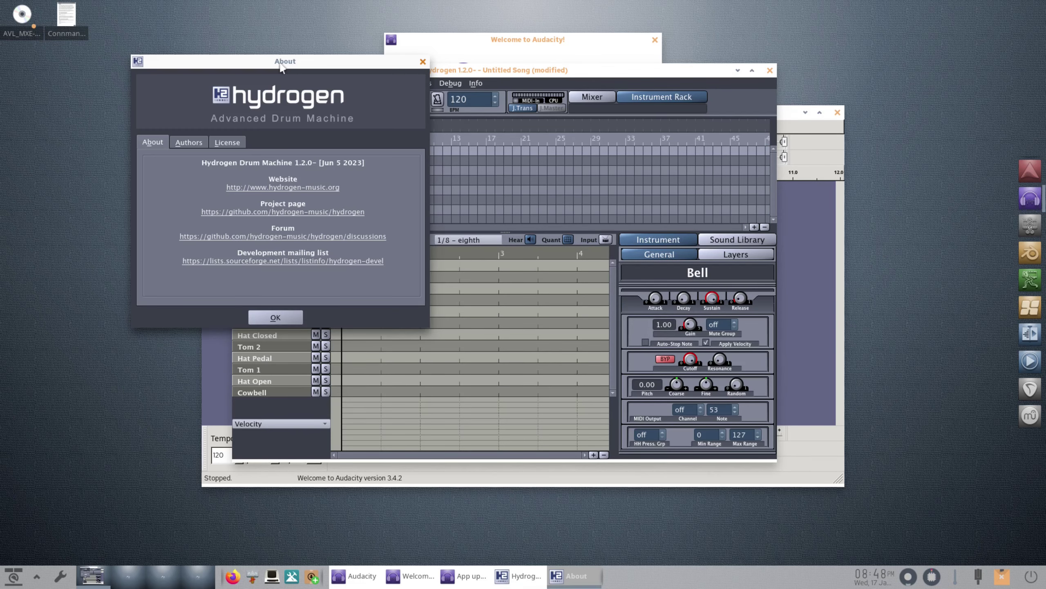
drag(314, 65, 525, 152)
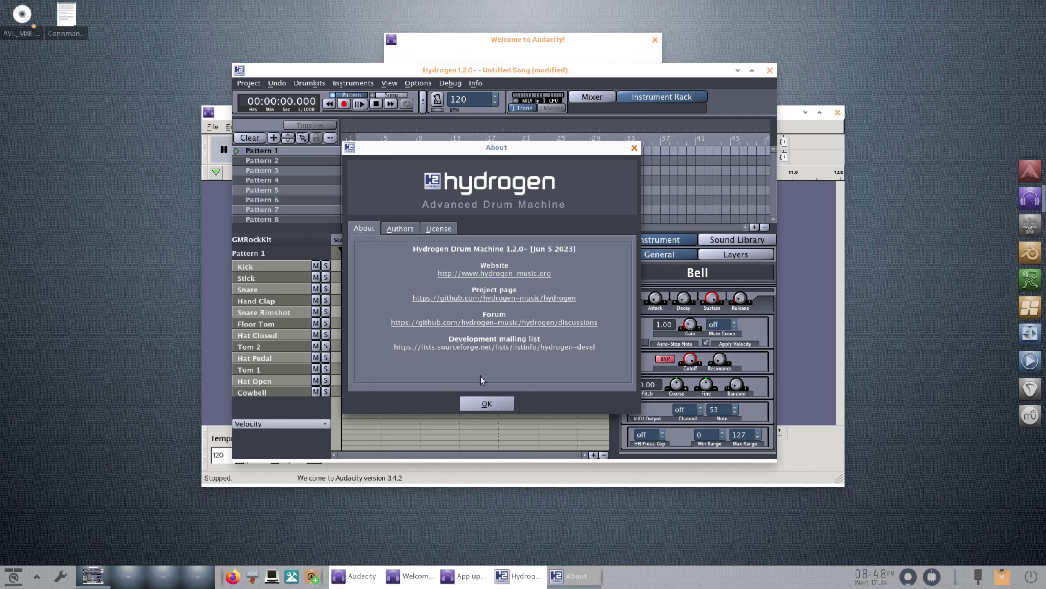
click(487, 403)
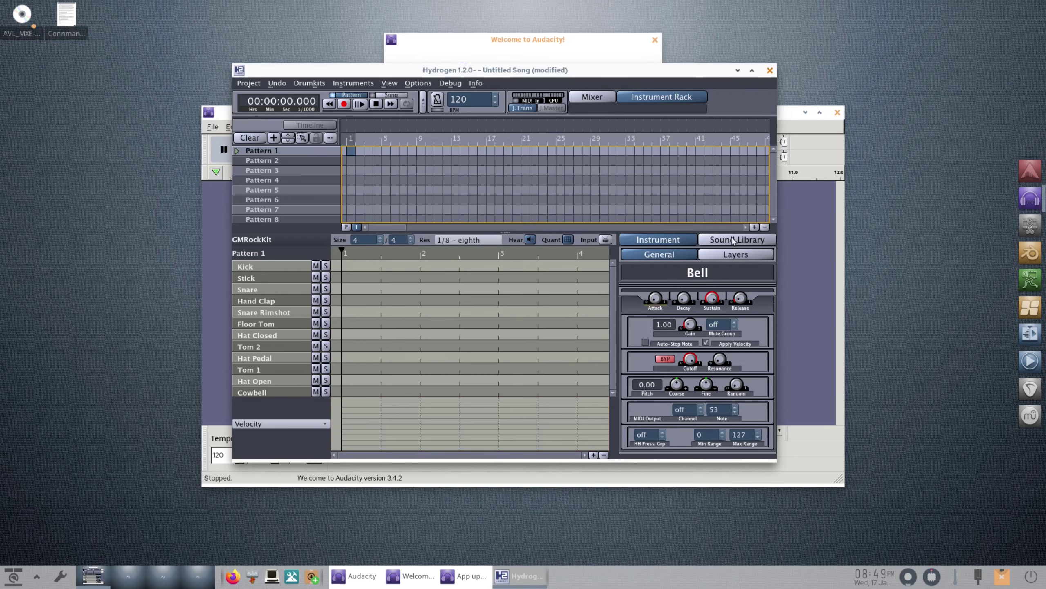
click(770, 70)
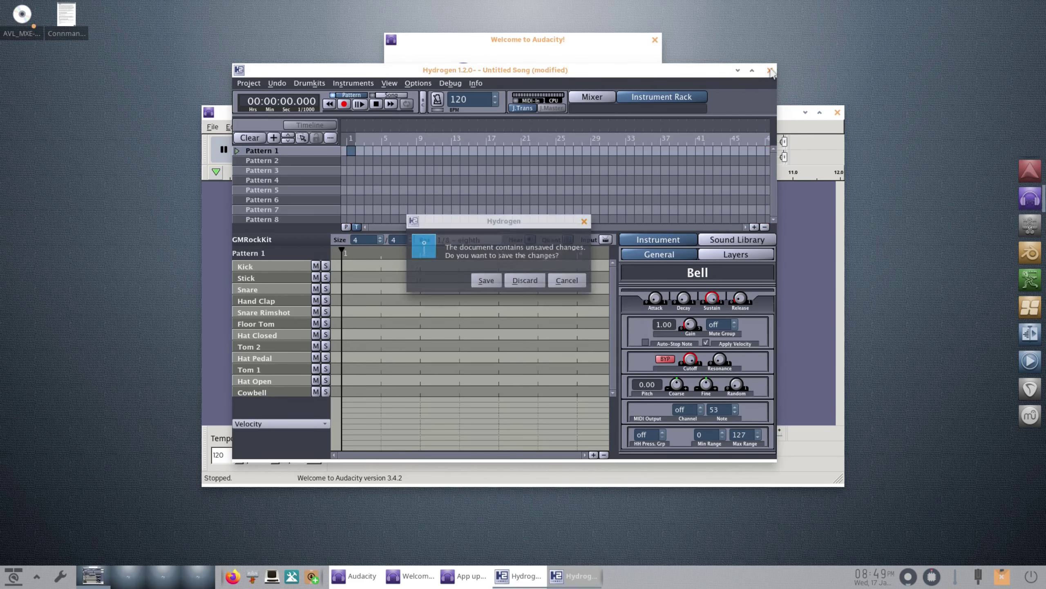
click(531, 280)
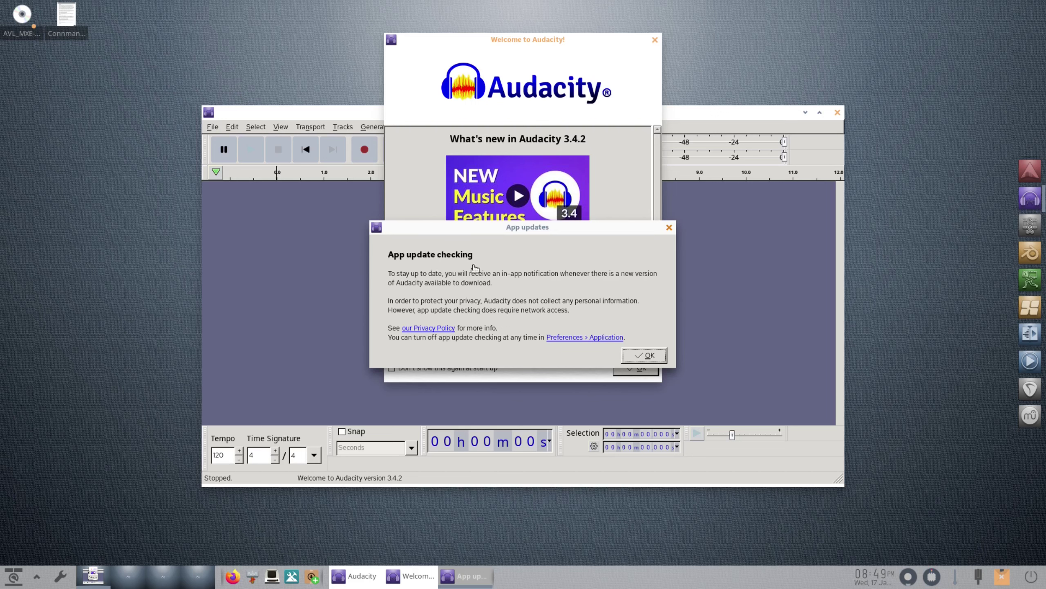
- Dismiss Audacity's app update and incompatible-plugins notices and disable the welcome screen at start-up
click(641, 356)
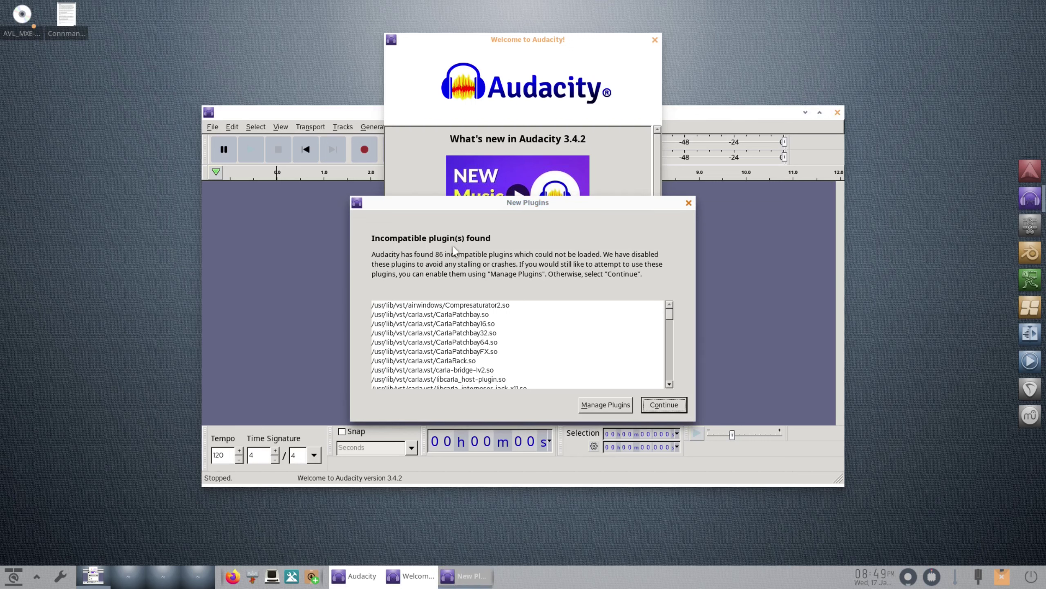
click(662, 407)
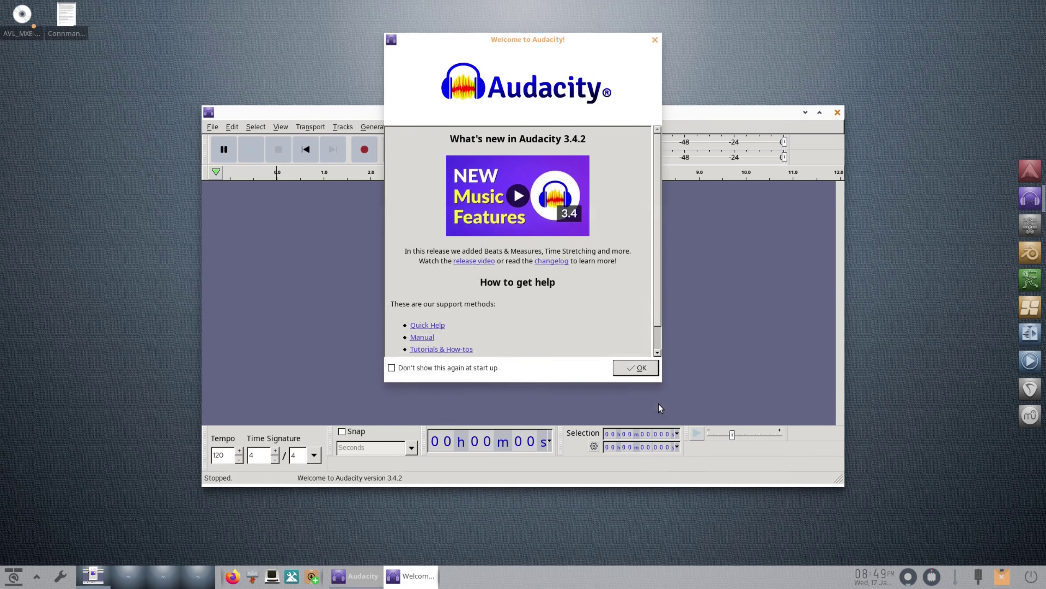
click(406, 367)
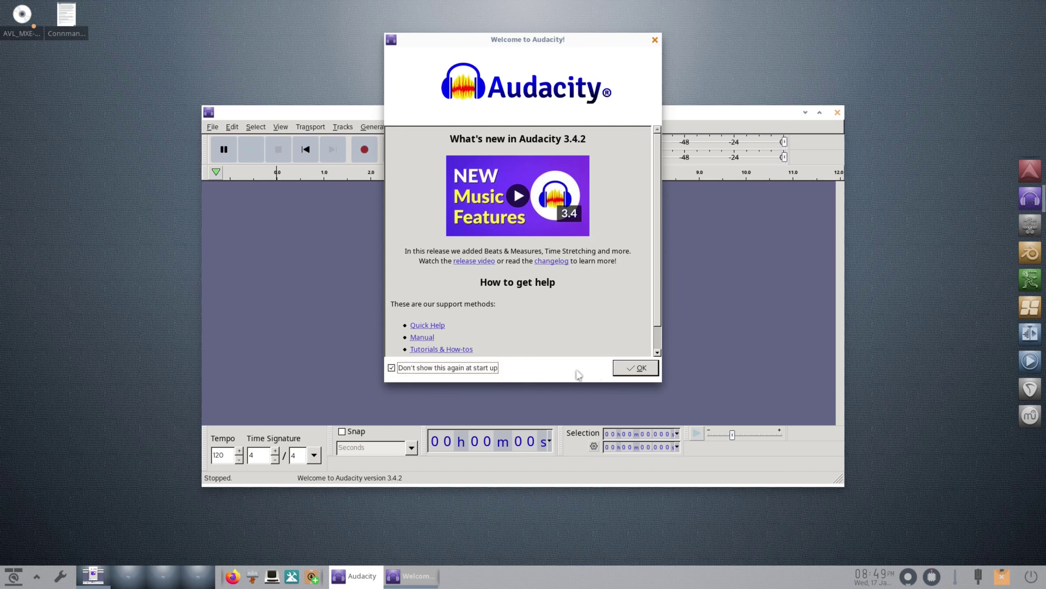
click(629, 370)
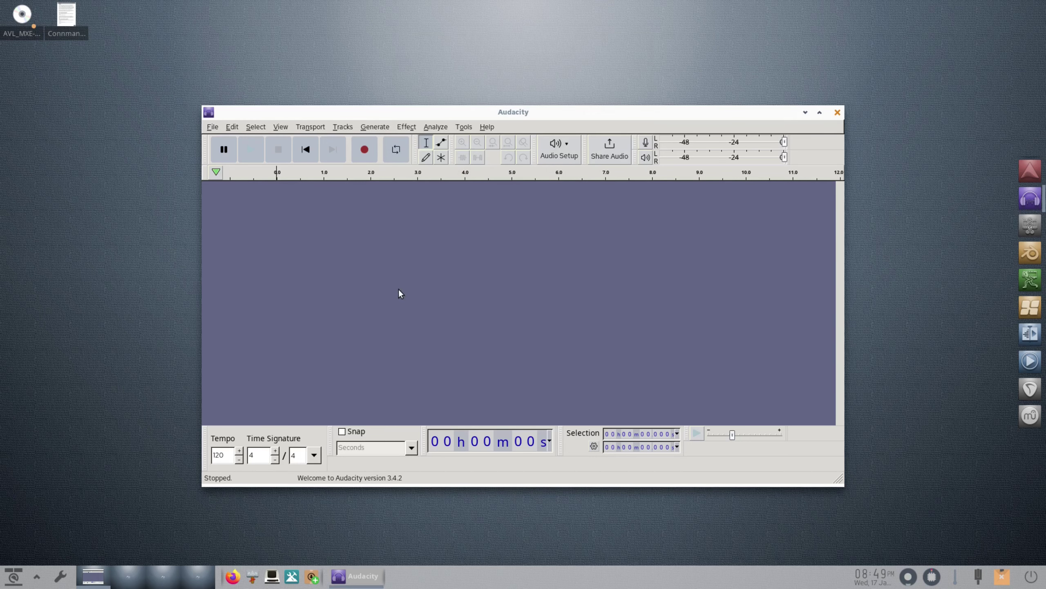
- View Audacity's version and credits in Help > About Audacity, then dismiss the dialog
click(484, 127)
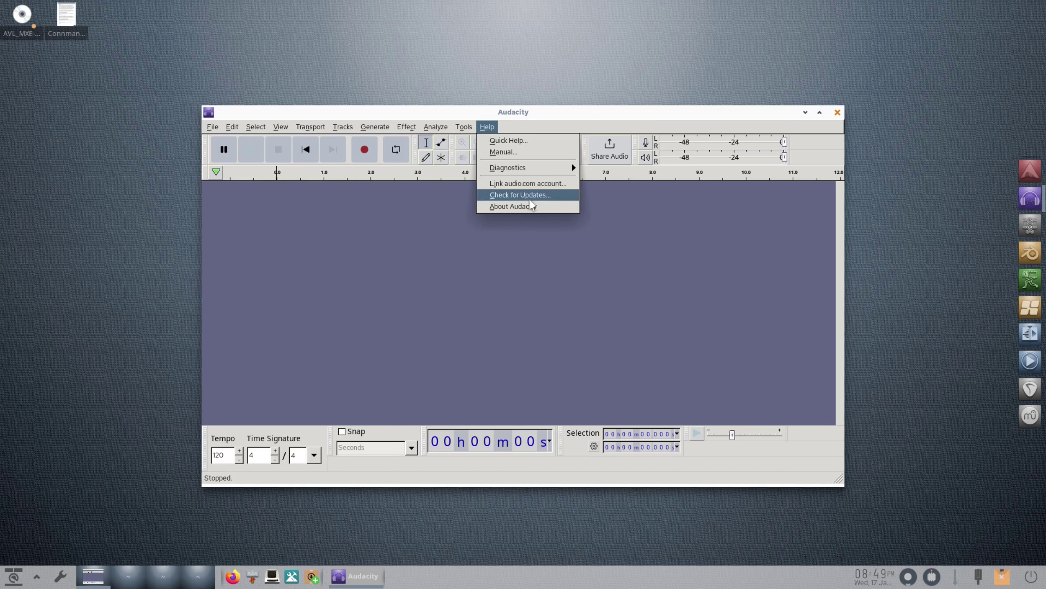
click(511, 207)
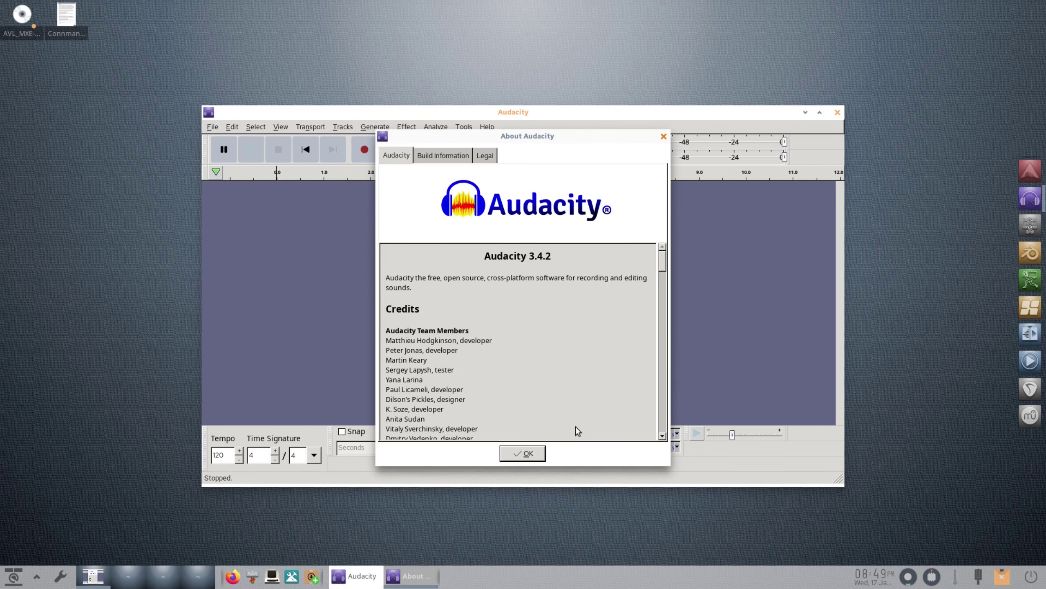
click(532, 453)
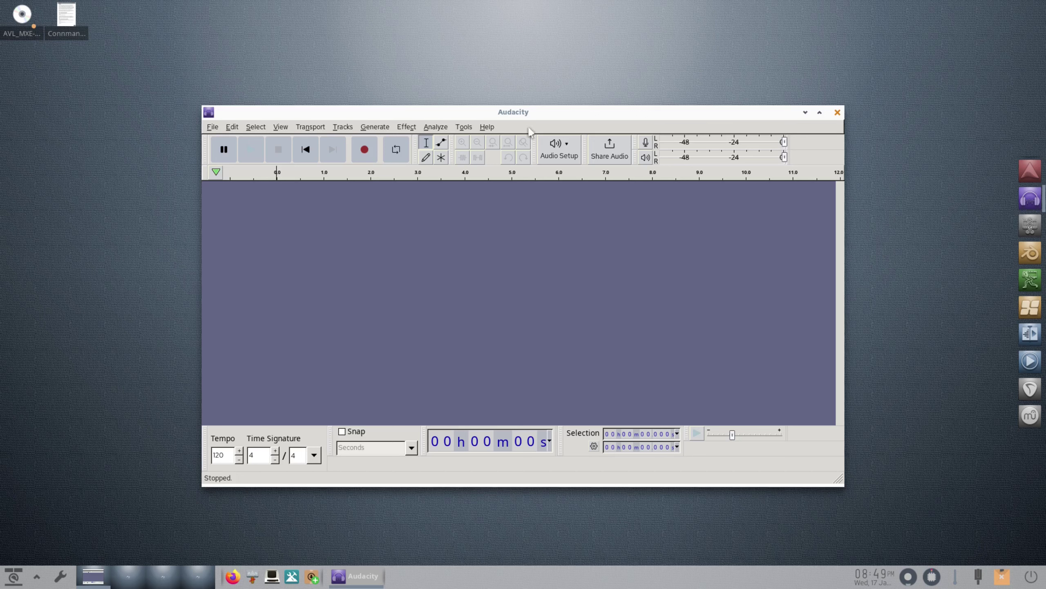
- Browse the Effect, Select and Tools menus, then close the Audacity window
click(414, 129)
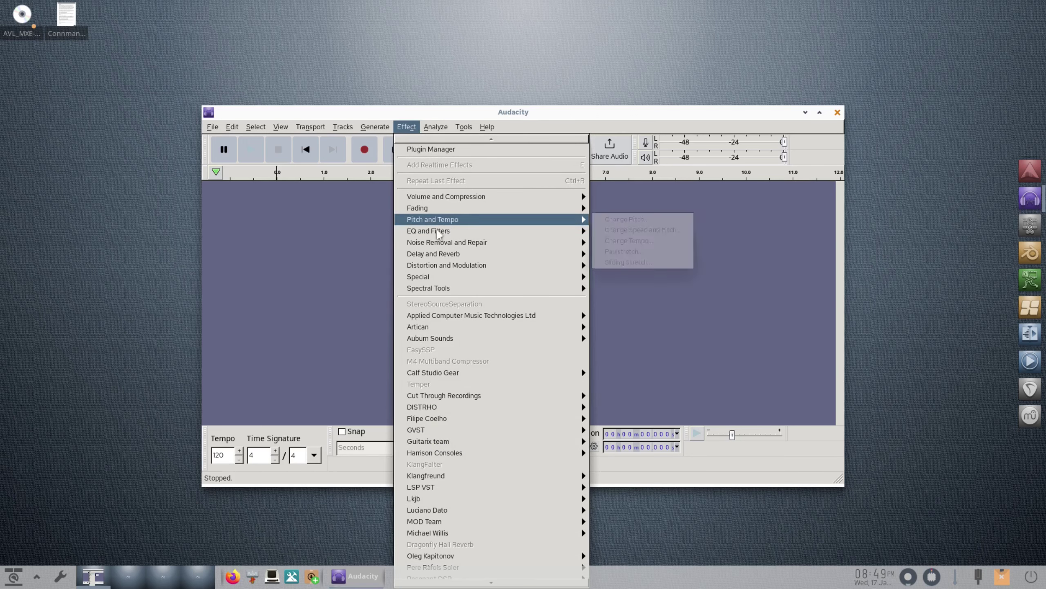
mouse_move(436, 234)
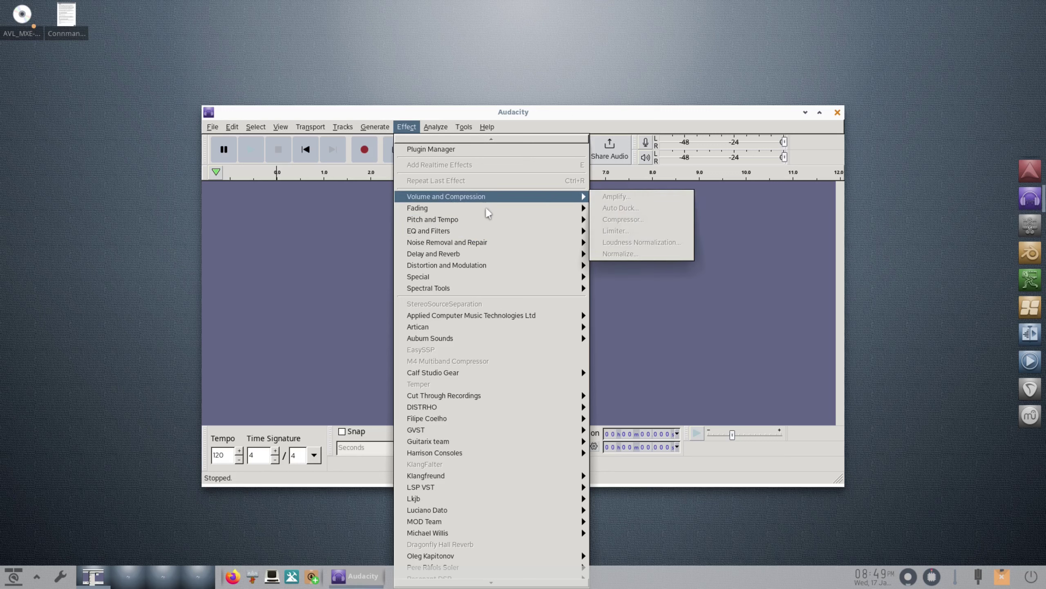
click(605, 344)
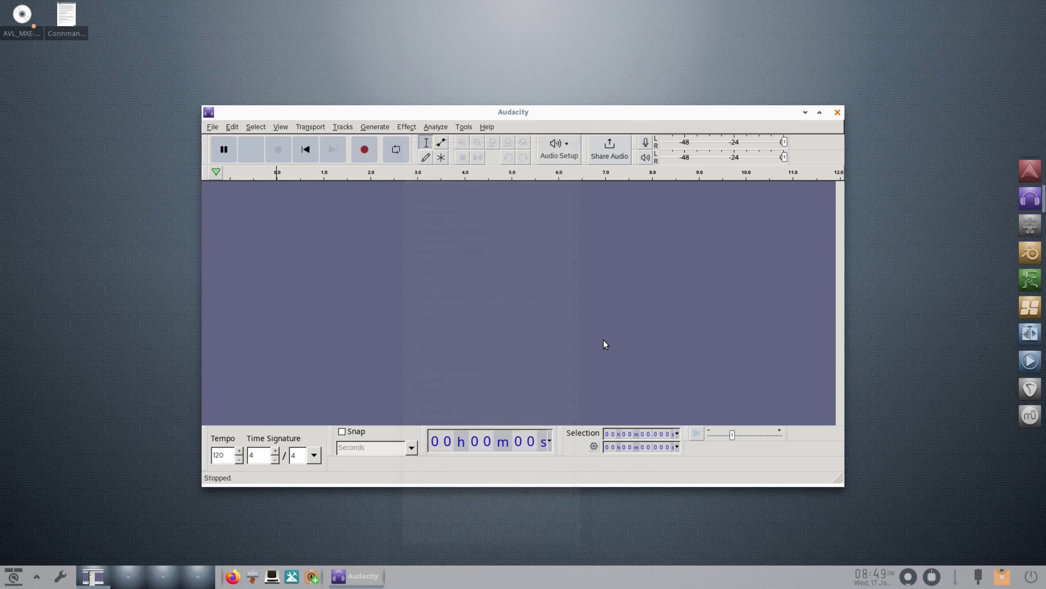
click(211, 127)
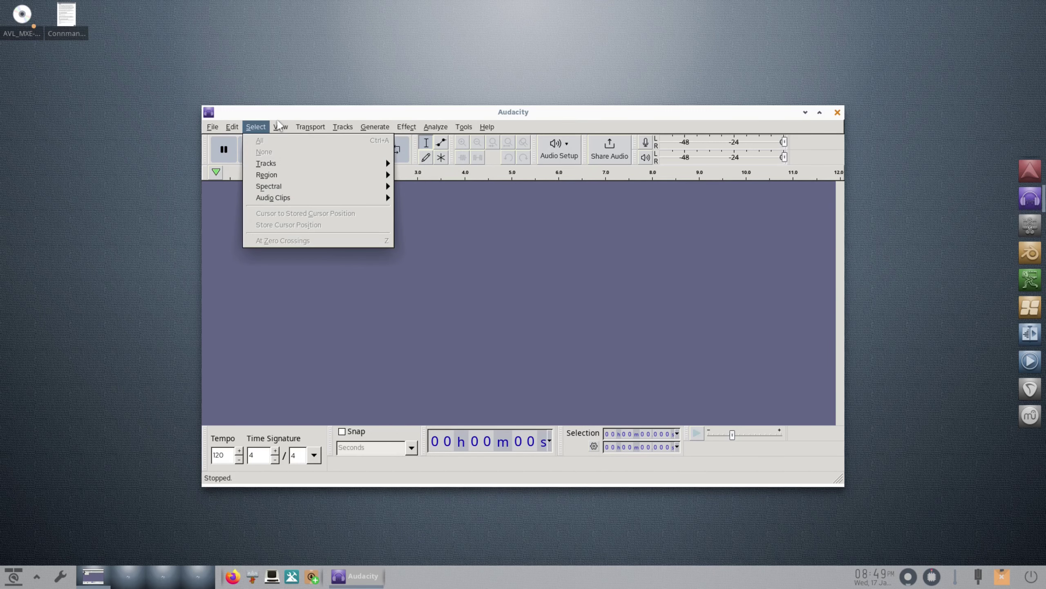
mouse_move(287, 129)
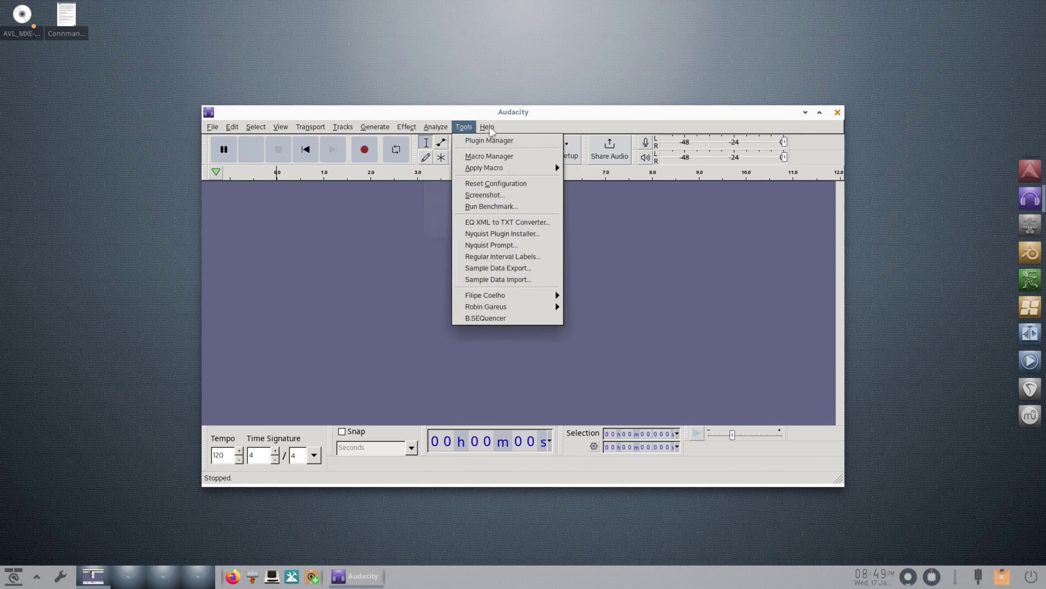
mouse_move(491, 130)
click(754, 299)
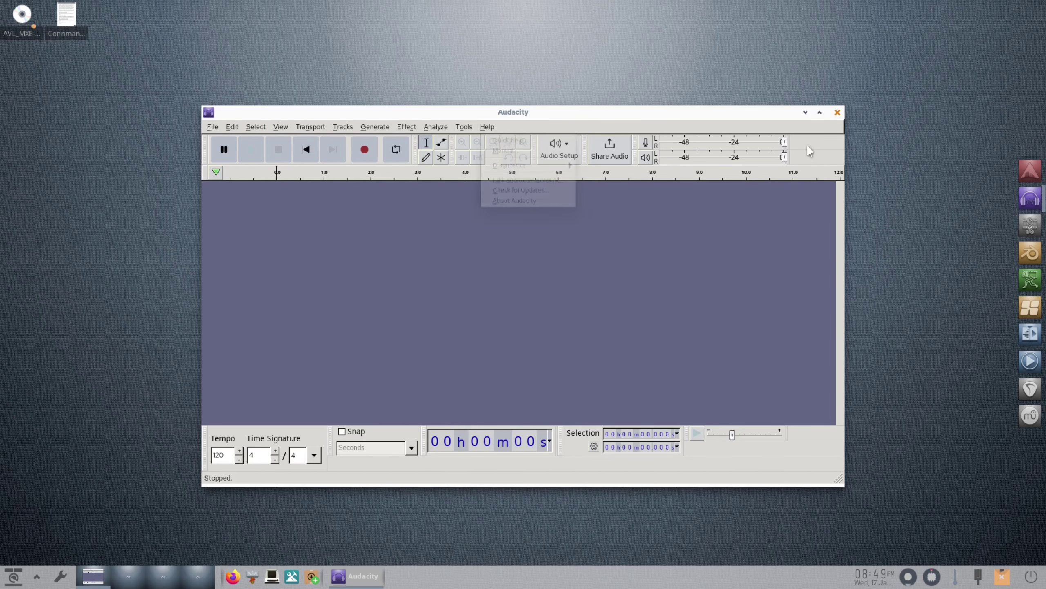
click(836, 112)
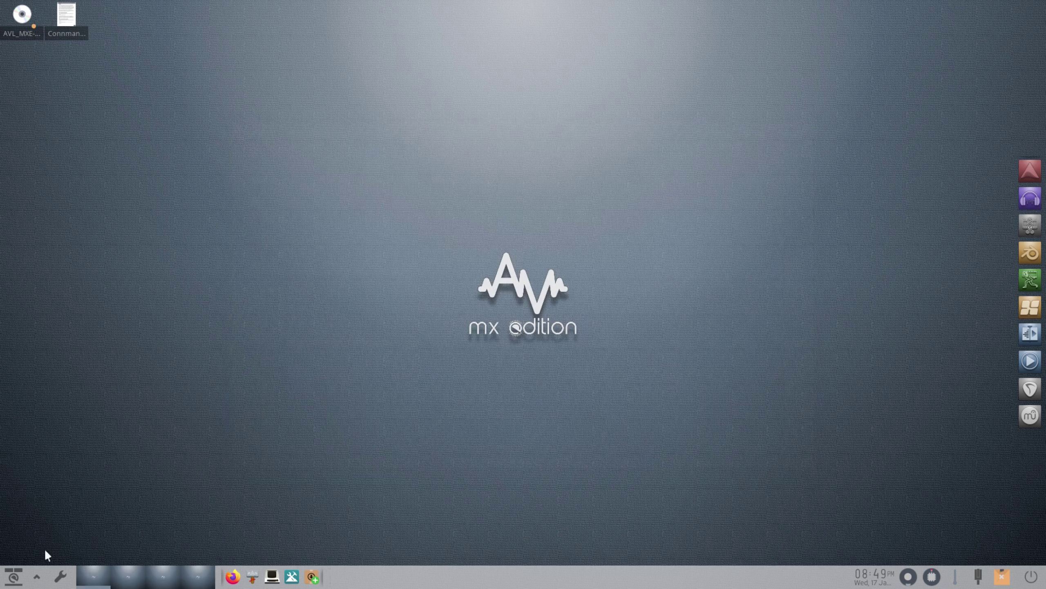
click(16, 579)
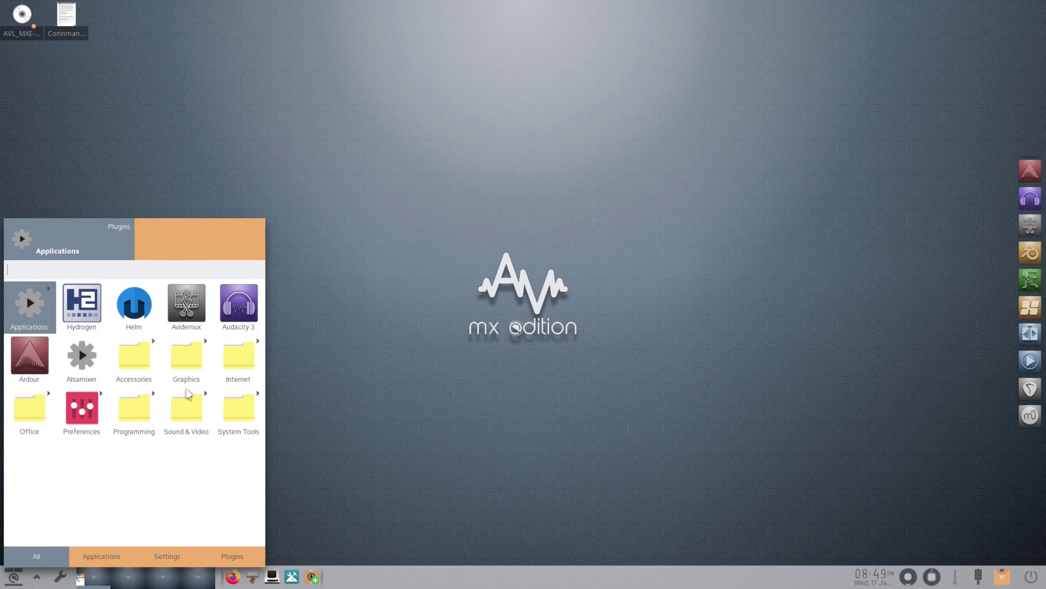
click(178, 419)
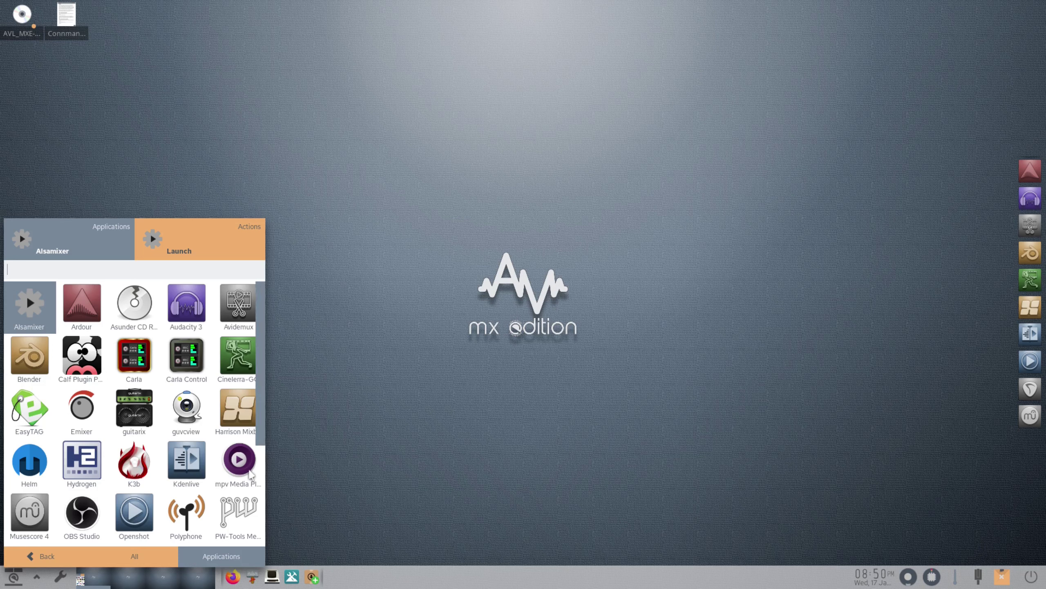
scroll(204, 418, down, 2)
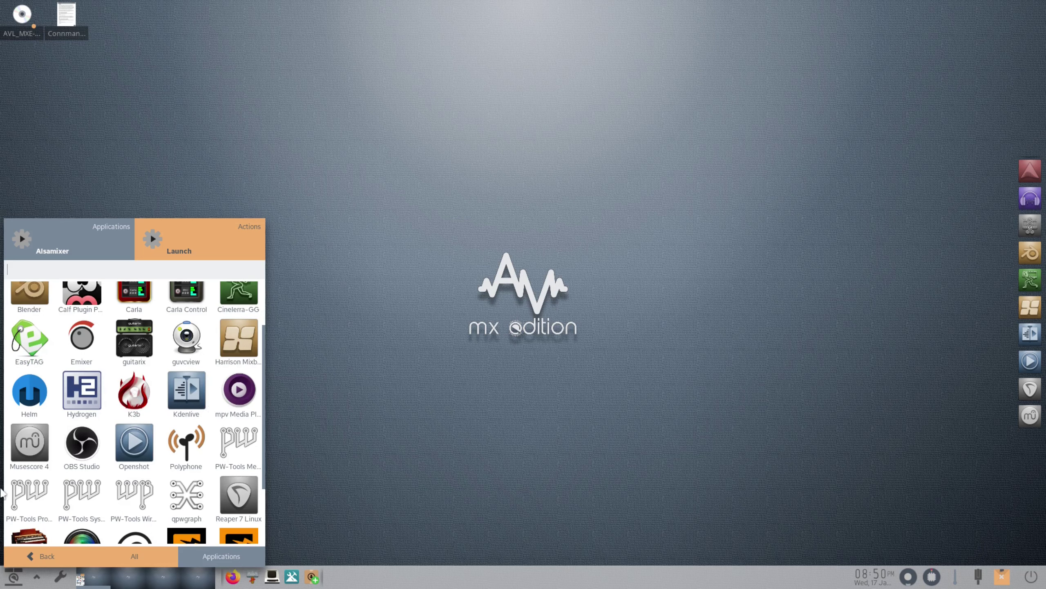
scroll(146, 456, down, 2)
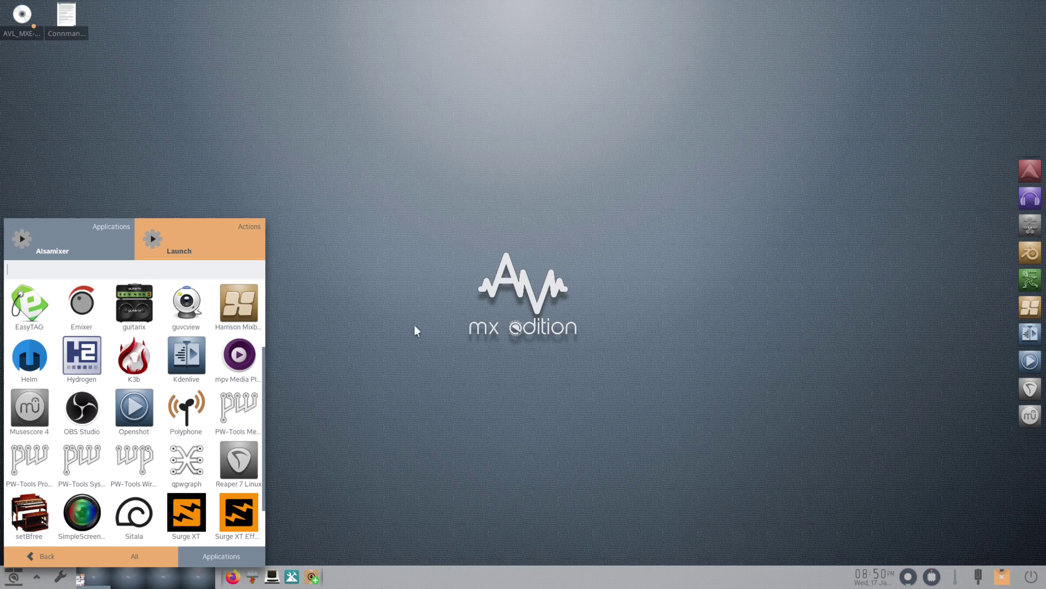
scroll(260, 326, up, 3)
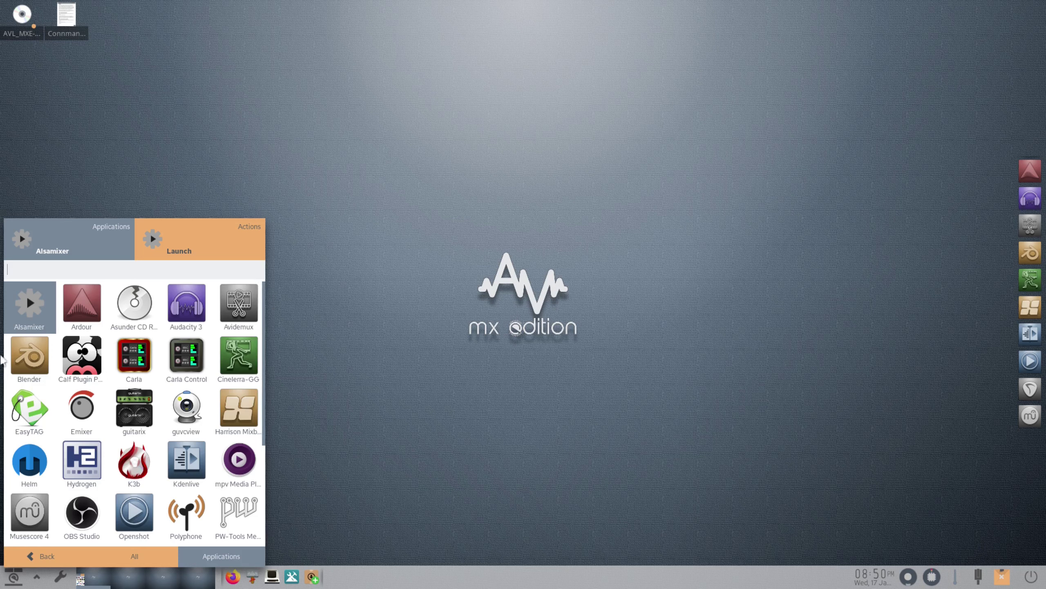
click(501, 287)
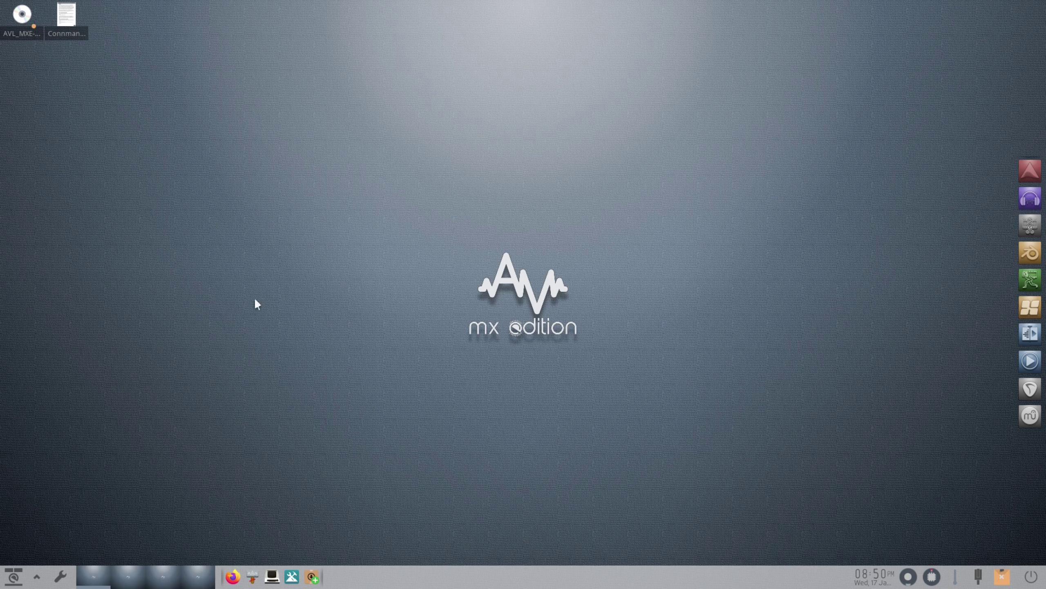